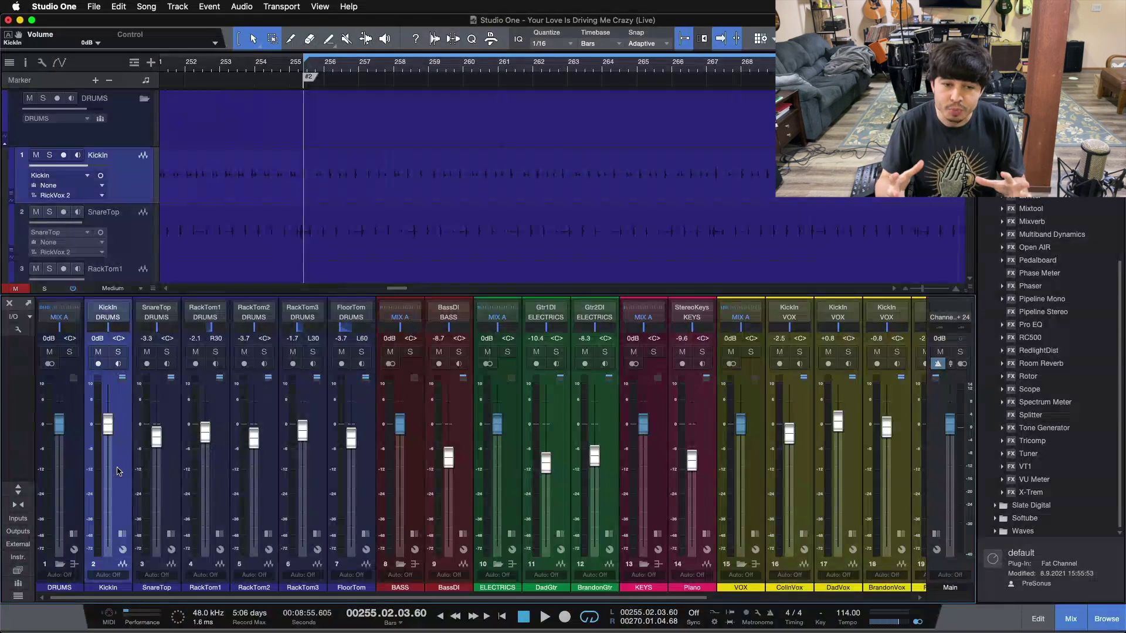
# Show the inserts and sends above the mixer channels and look over the whole console from DRUMS to the mix buses.
pyautogui.click(17, 490)
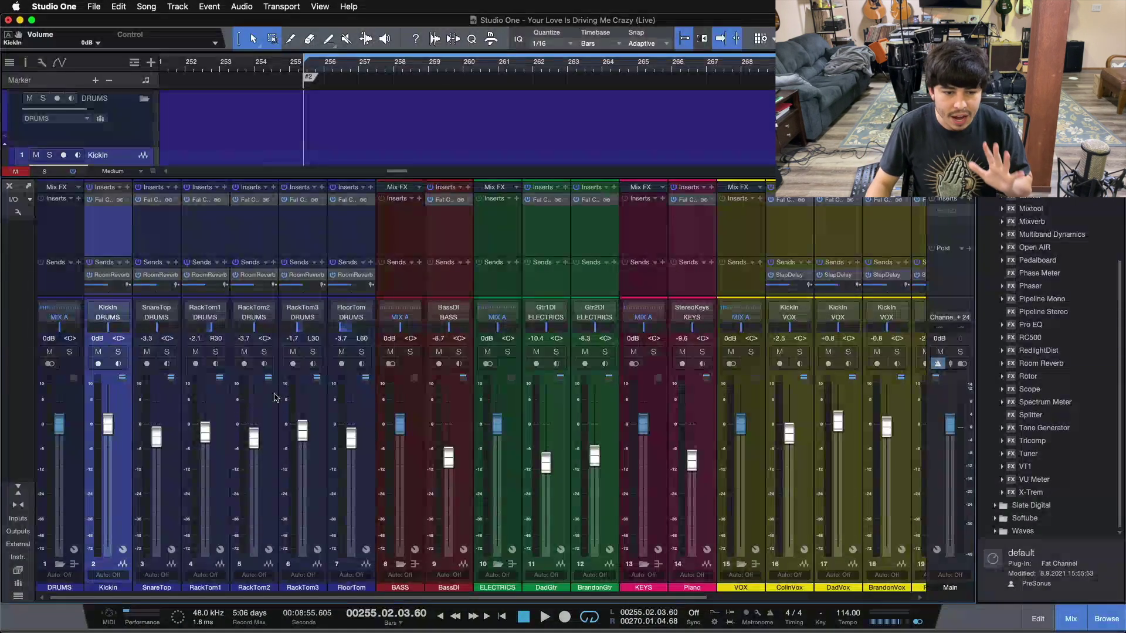
pyautogui.moveTo(282, 596); pyautogui.dragTo(465, 567)
pyautogui.hscroll(-8, 465, 568)
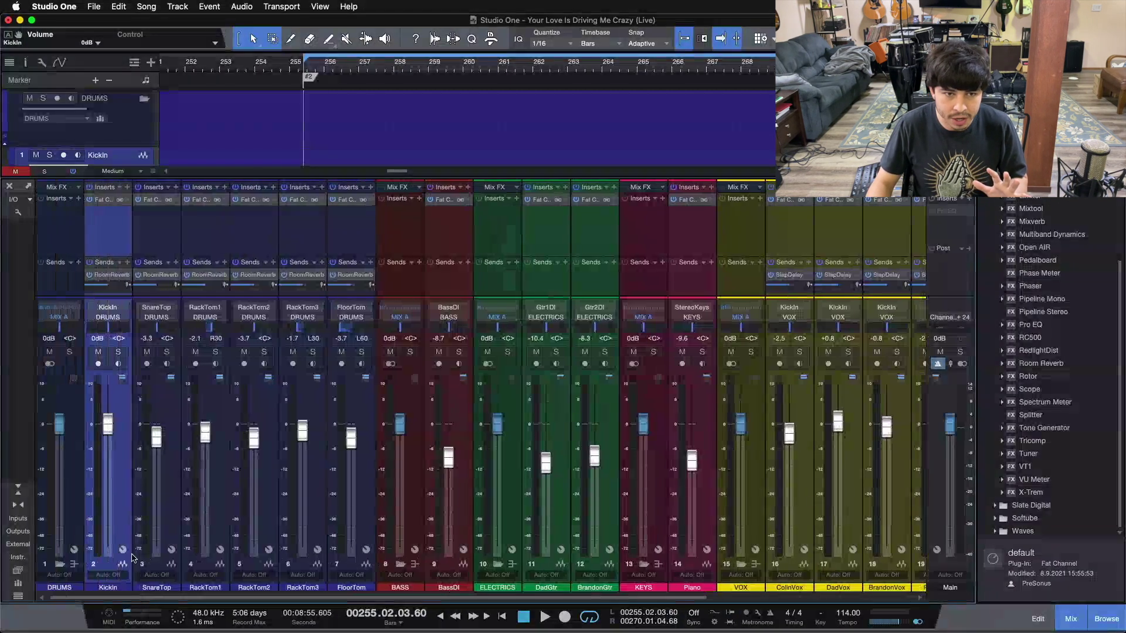
pyautogui.press('F3')
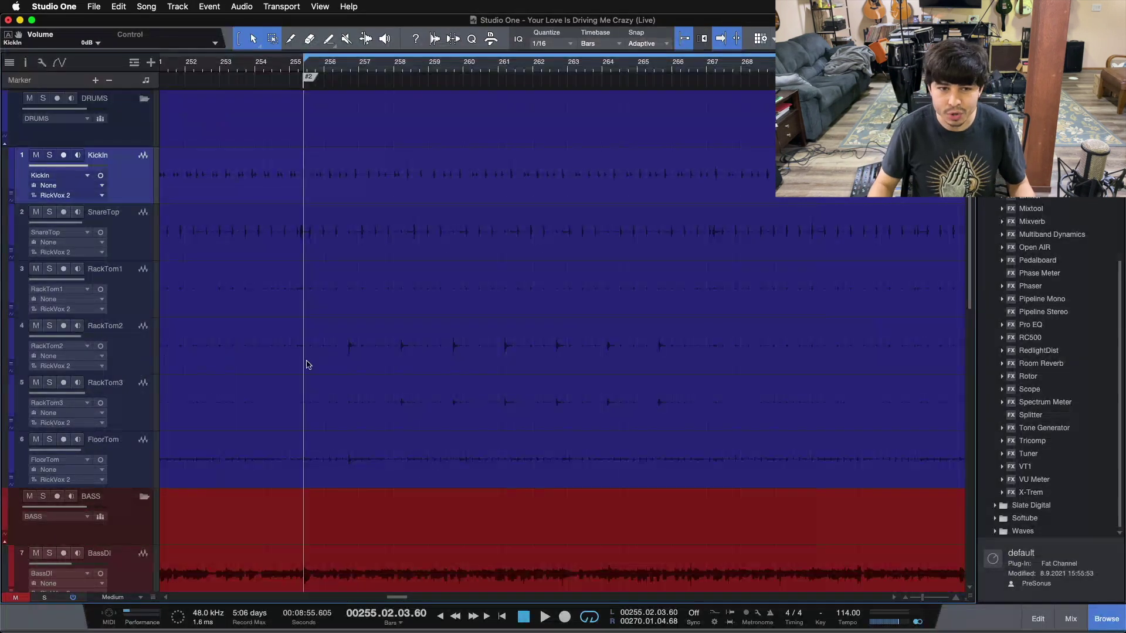
pyautogui.press('F3')
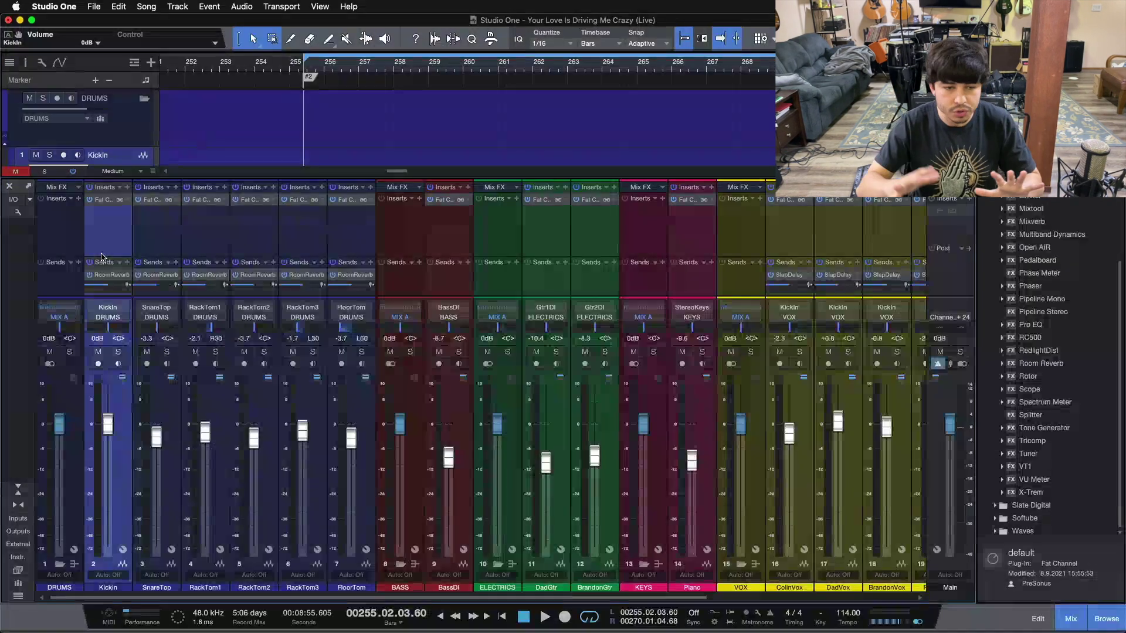
pyautogui.moveTo(237, 598); pyautogui.dragTo(451, 594)
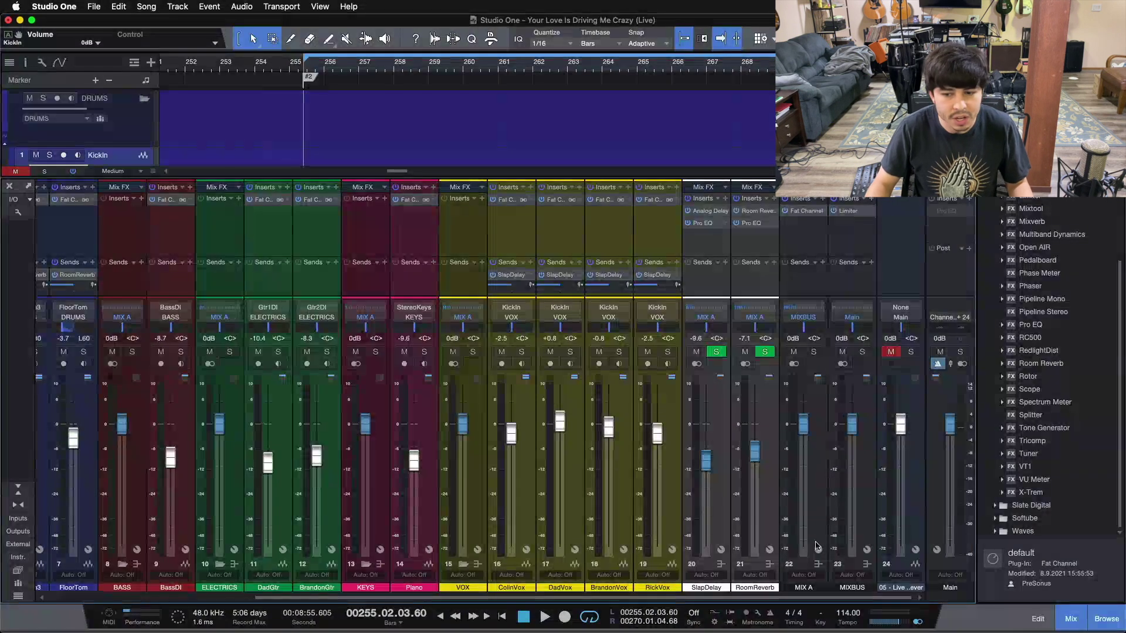
pyautogui.moveTo(818, 598); pyautogui.dragTo(550, 587)
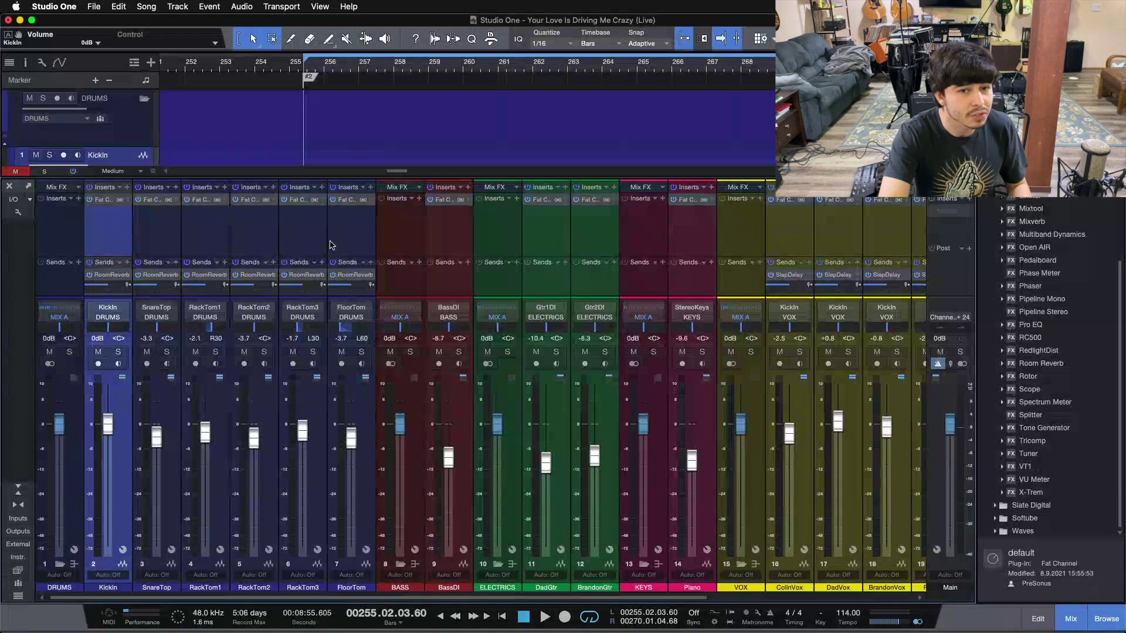
# Set the input gain of the Limiter on the MIXBUS channel to 7.00 dB while the song plays, and stop playback.
pyautogui.press('space')
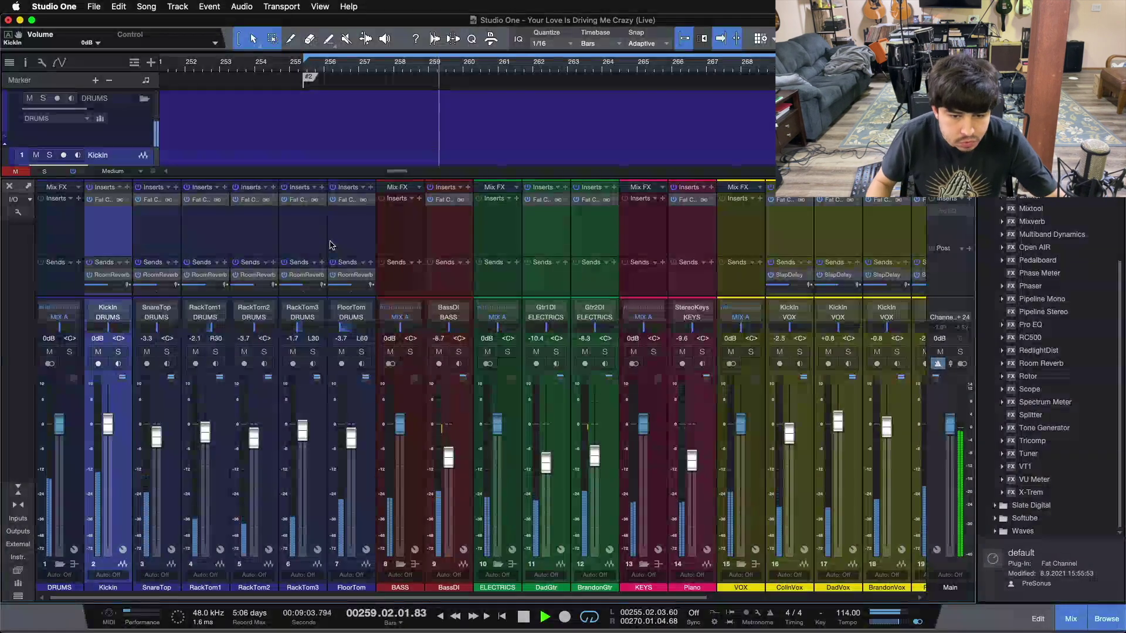
pyautogui.hscroll(5, 618, 577)
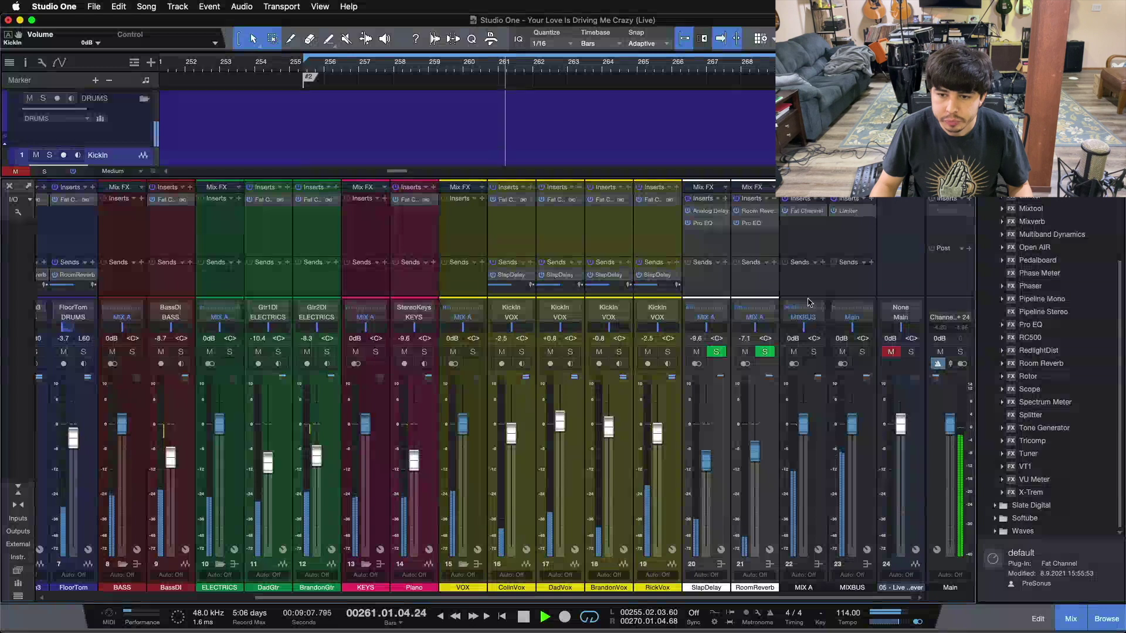
pyautogui.click(848, 211)
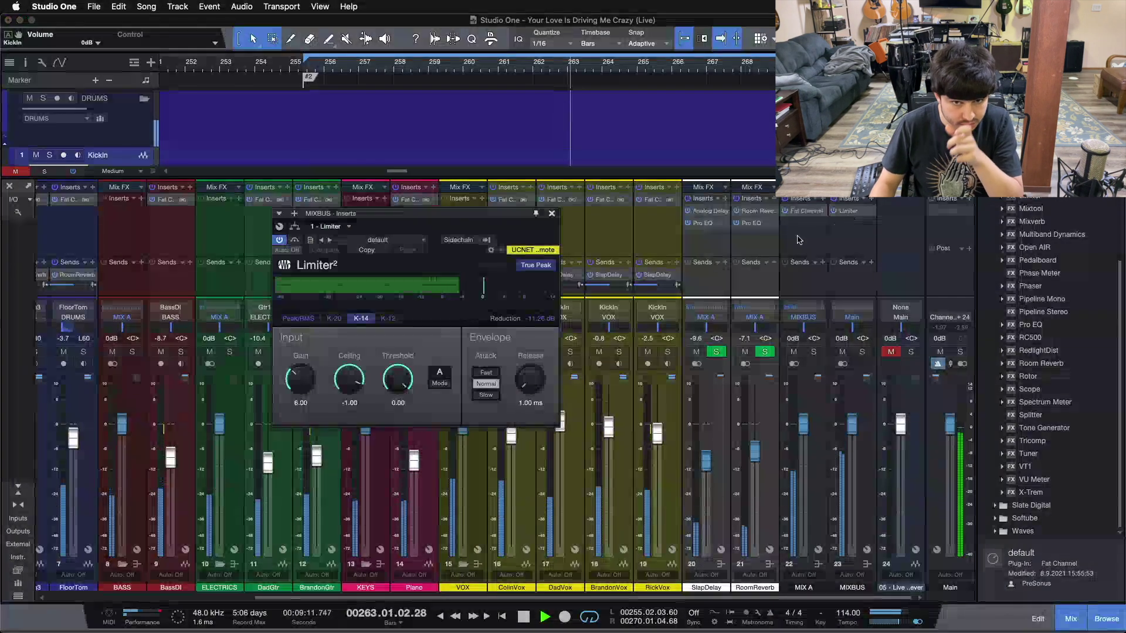
pyautogui.moveTo(468, 230); pyautogui.dragTo(284, 204)
pyautogui.click(283, 253)
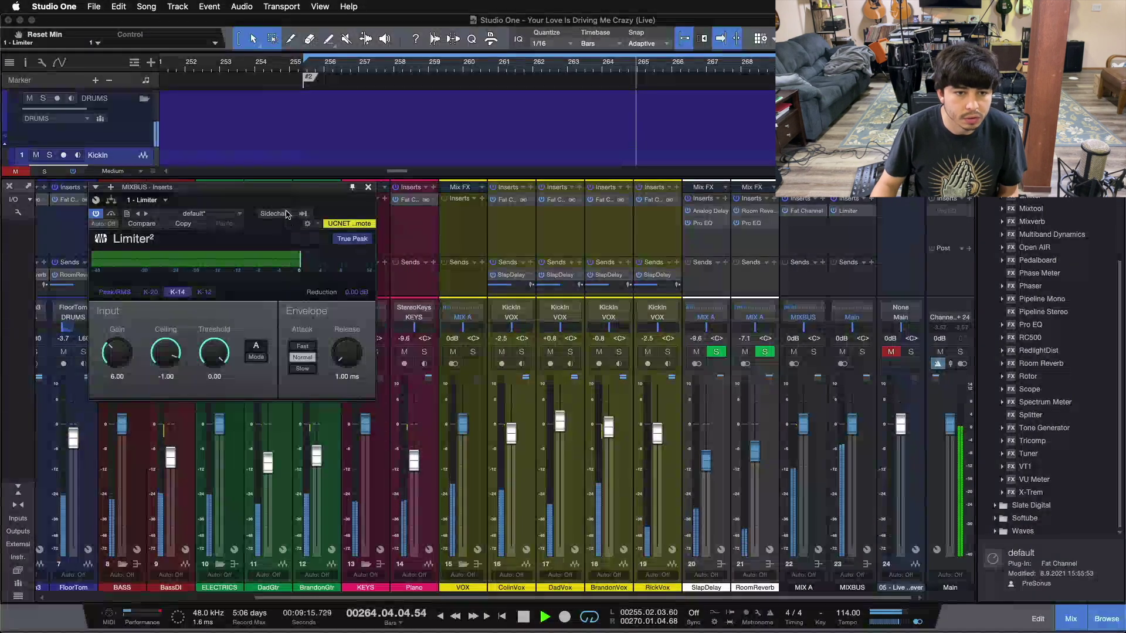
pyautogui.click(123, 380)
pyautogui.write('7')
pyautogui.press('Return')
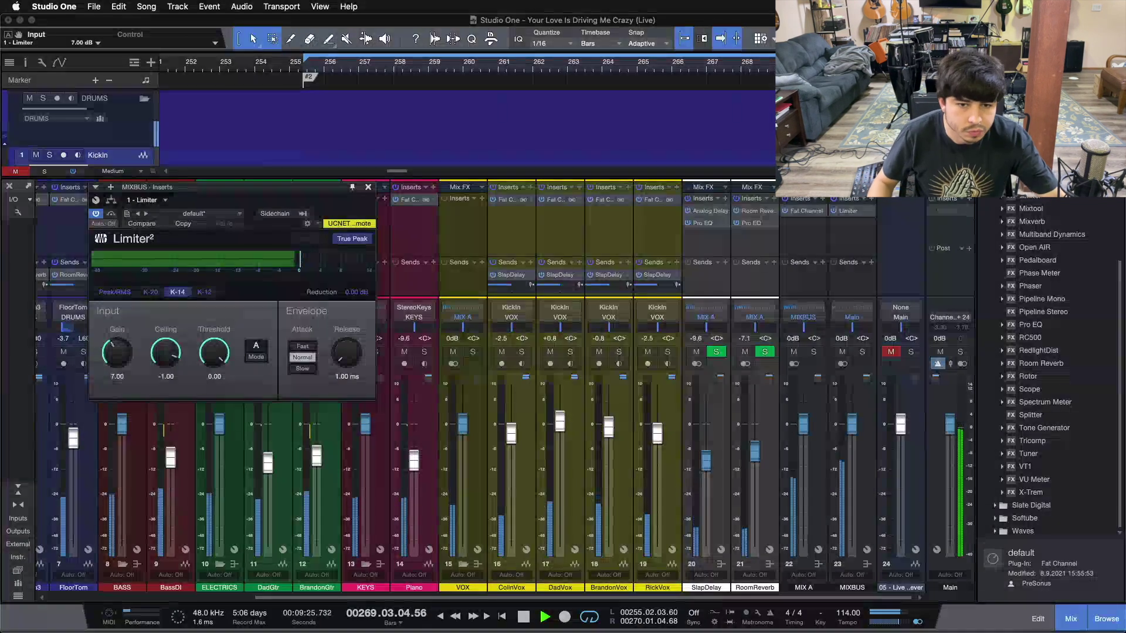
pyautogui.click(368, 187)
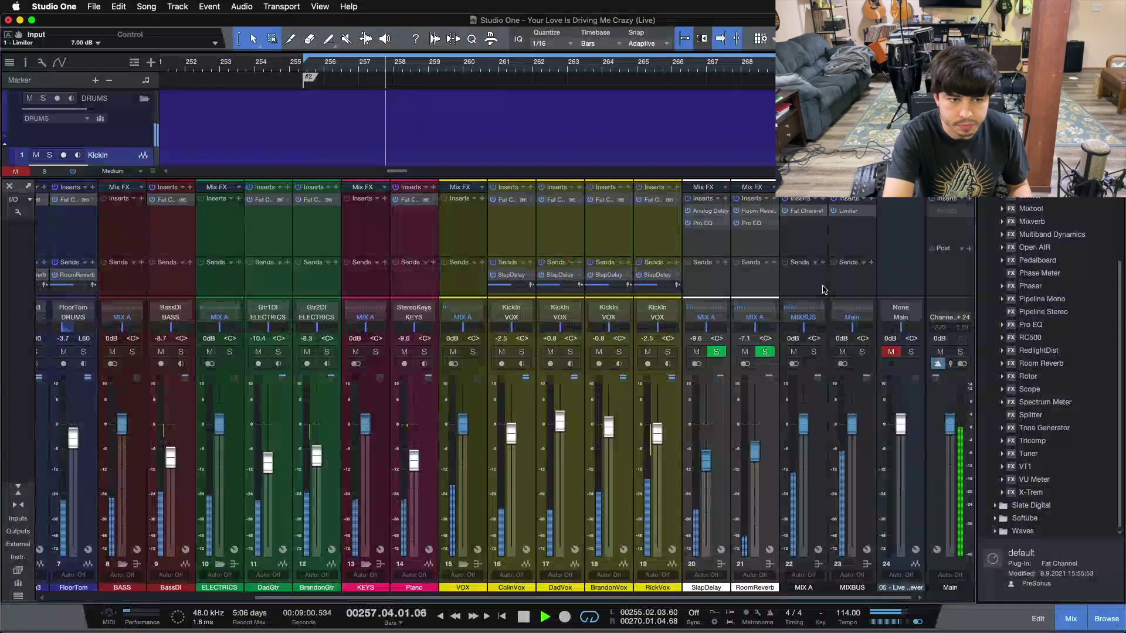
pyautogui.press('space')
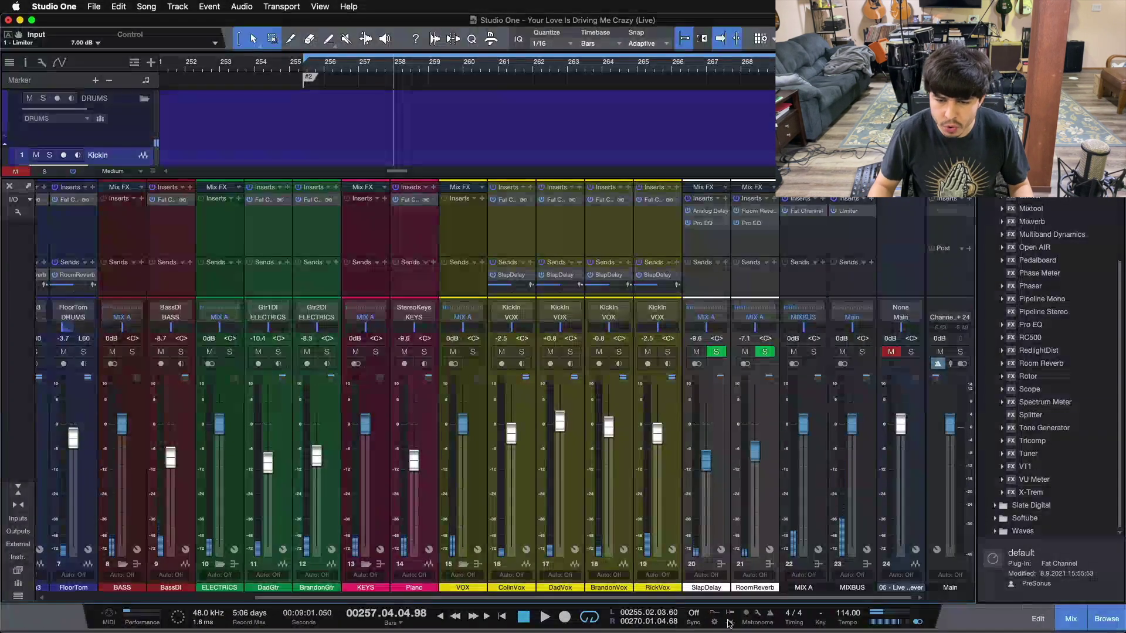
# Solo the DRUMS bus, select the FloorTom channel and start playback of the drums.
pyautogui.moveTo(754, 599); pyautogui.dragTo(322, 603)
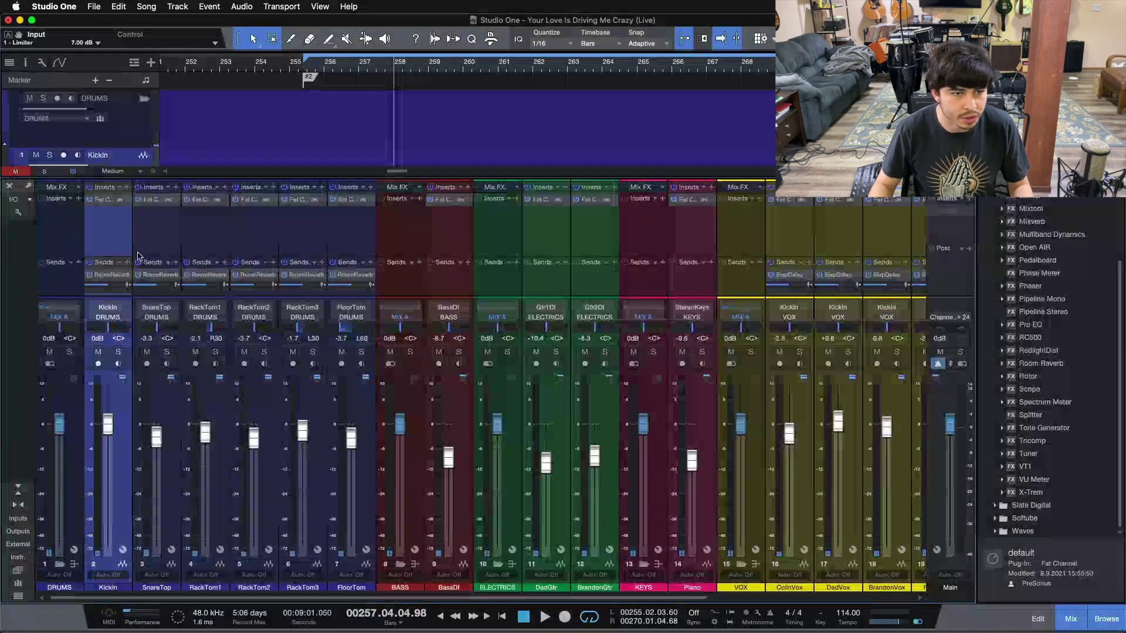
pyautogui.click(69, 352)
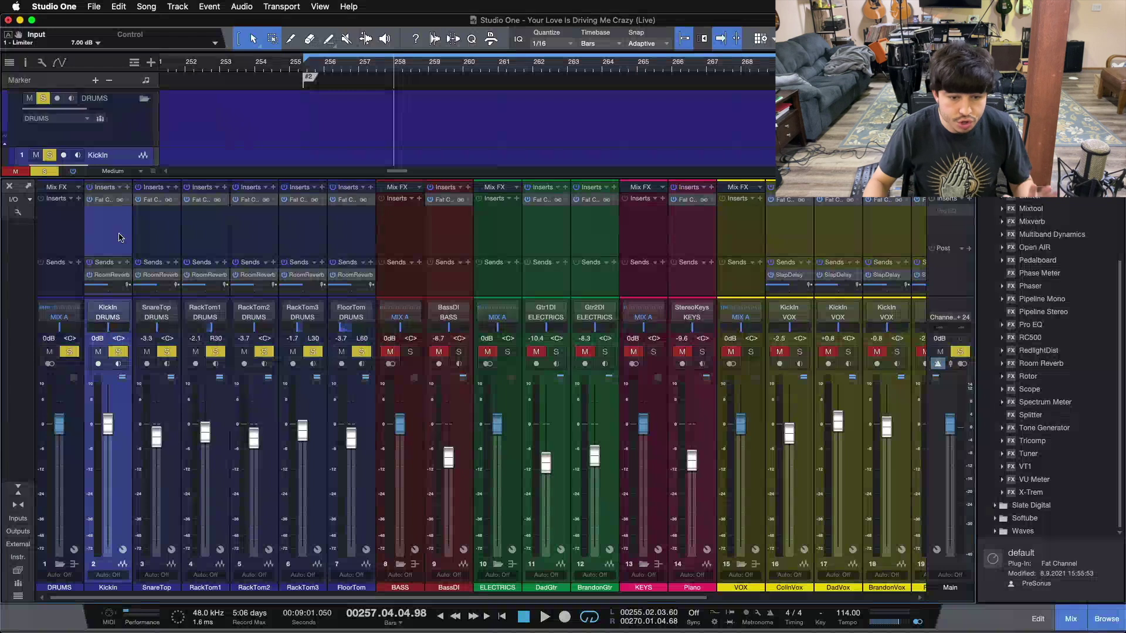
pyautogui.click(361, 466)
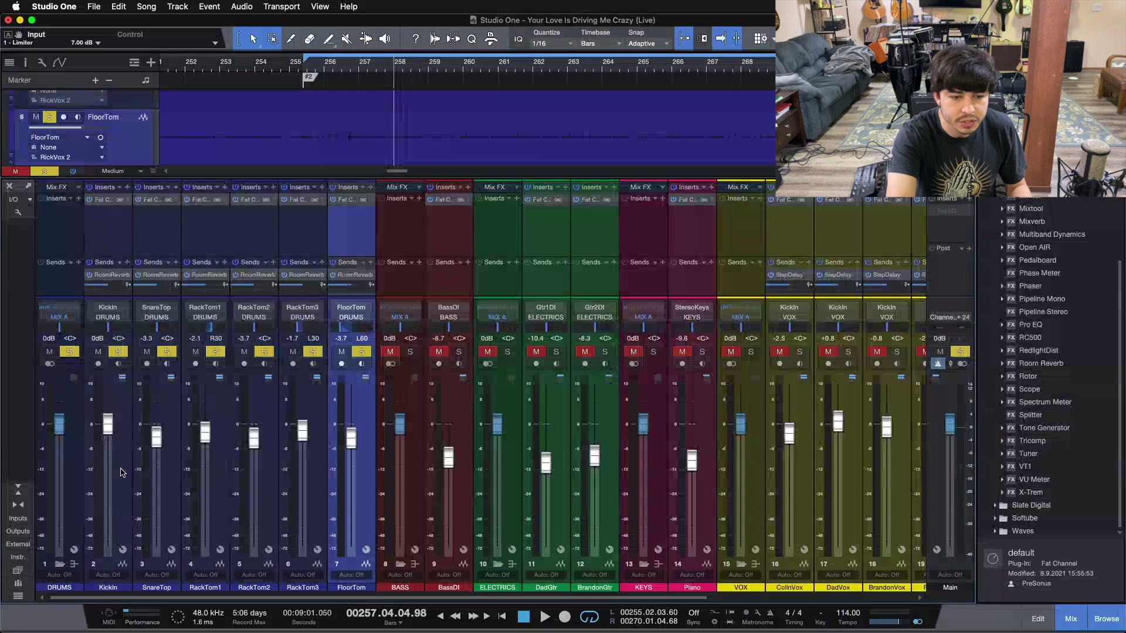
pyautogui.press('space')
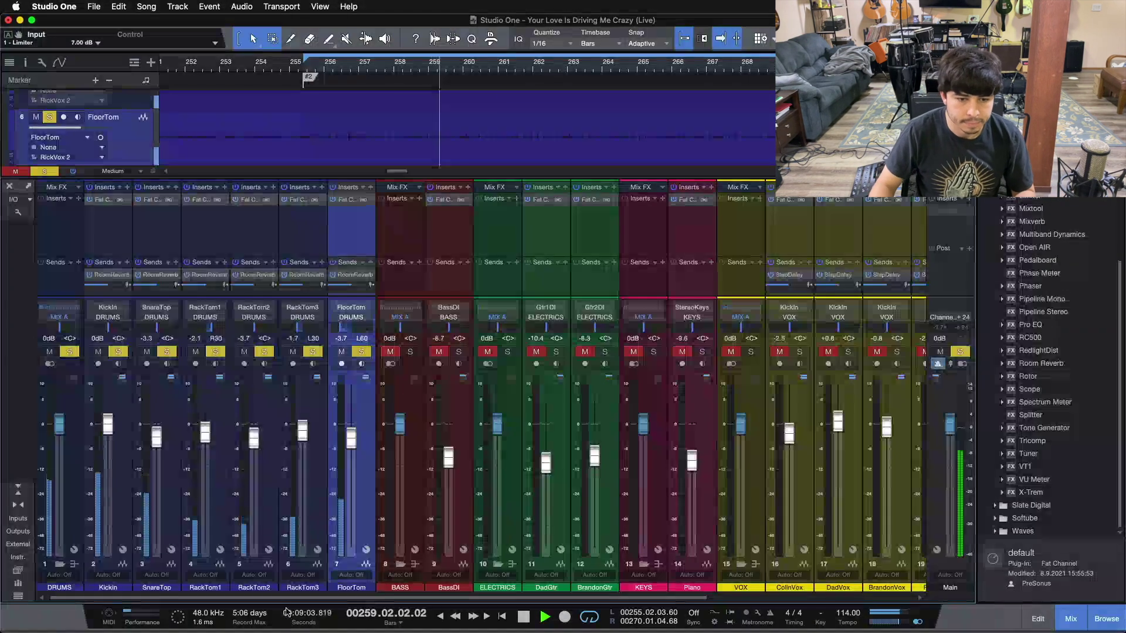
# Raise the input gain of the MIXBUS Limiter to 8.00 dB during playback and return to the drum channels.
pyautogui.hscroll(6, 908, 209)
pyautogui.click(849, 210)
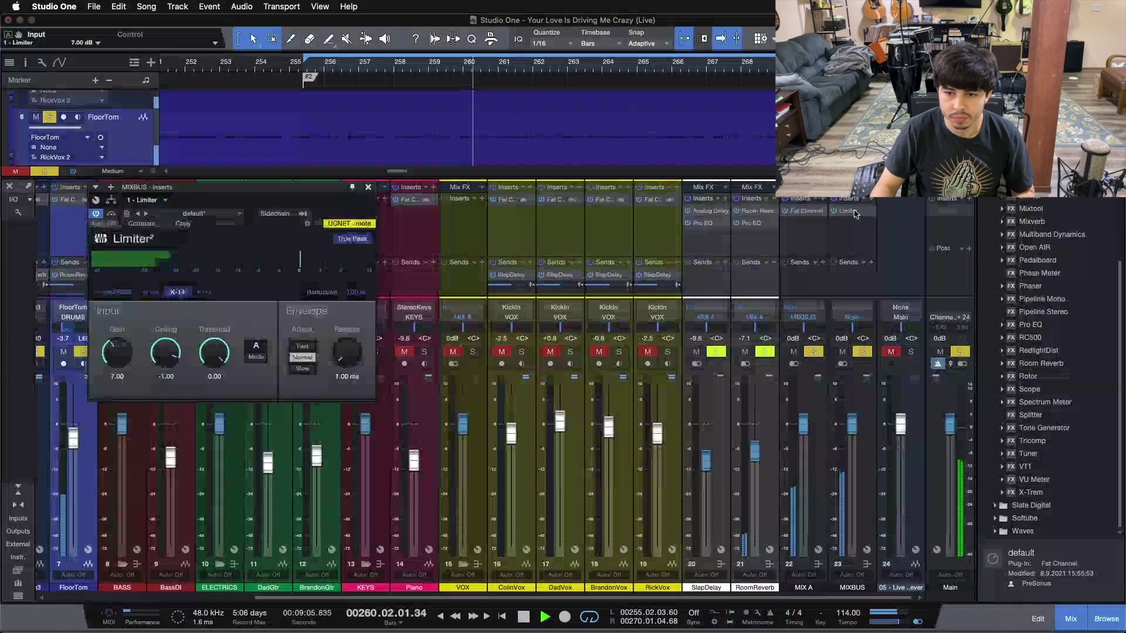
pyautogui.moveTo(116, 352); pyautogui.dragTo(117, 342)
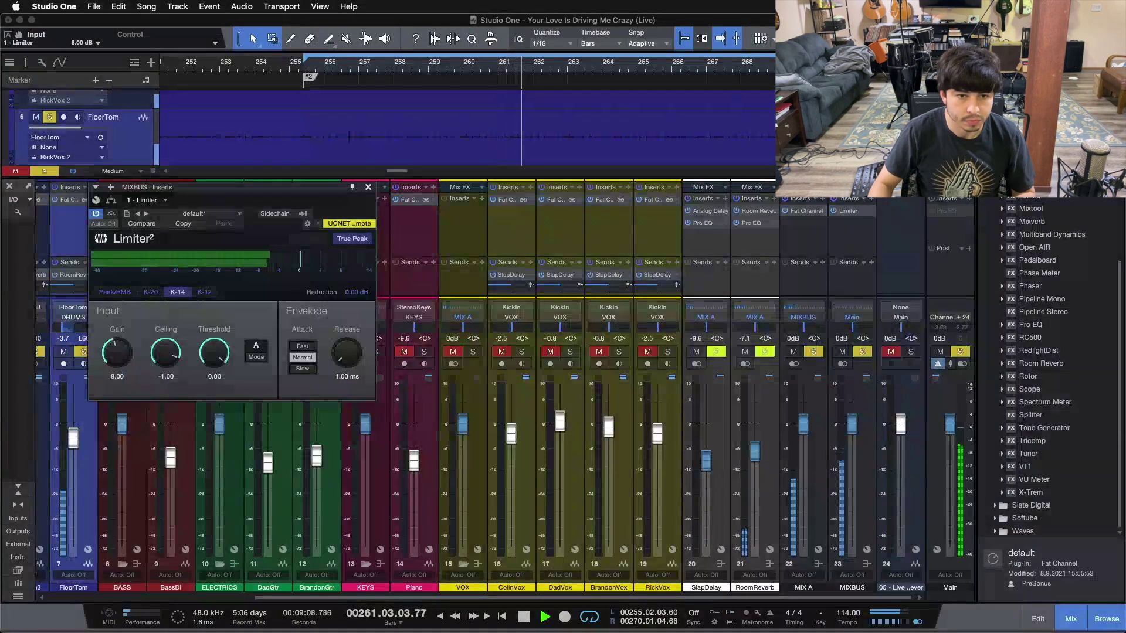
pyautogui.click(368, 187)
pyautogui.moveTo(354, 598); pyautogui.dragTo(141, 598)
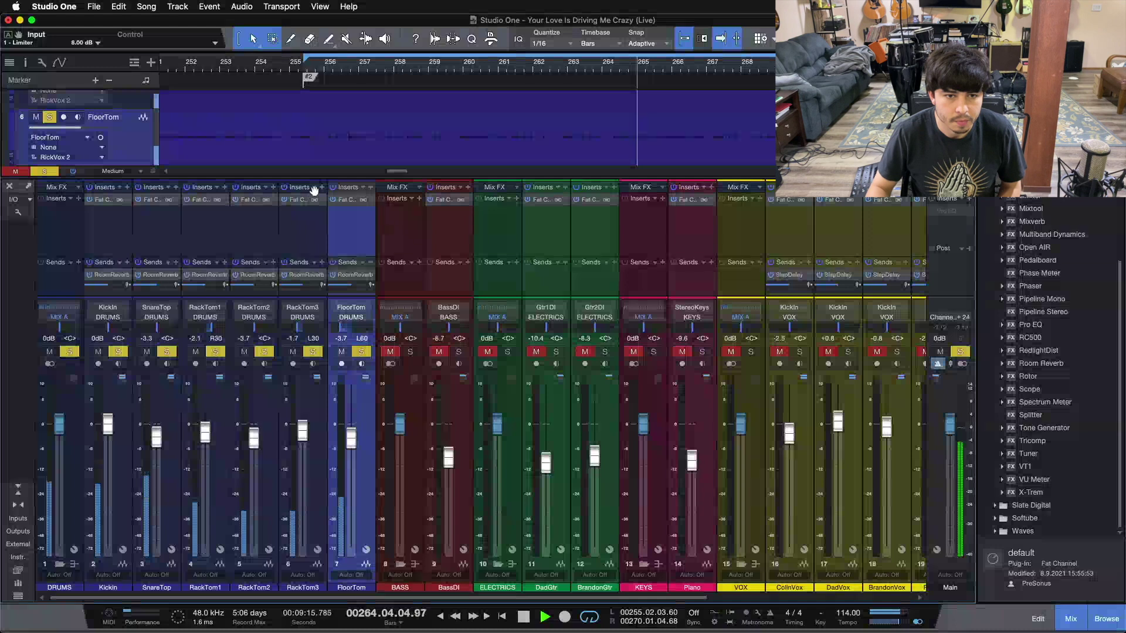
# Bring the DRUMS folder into view in the track list, hide the mixer's inserts and sends, and stop playback.
pyautogui.scroll(5, 607, 106)
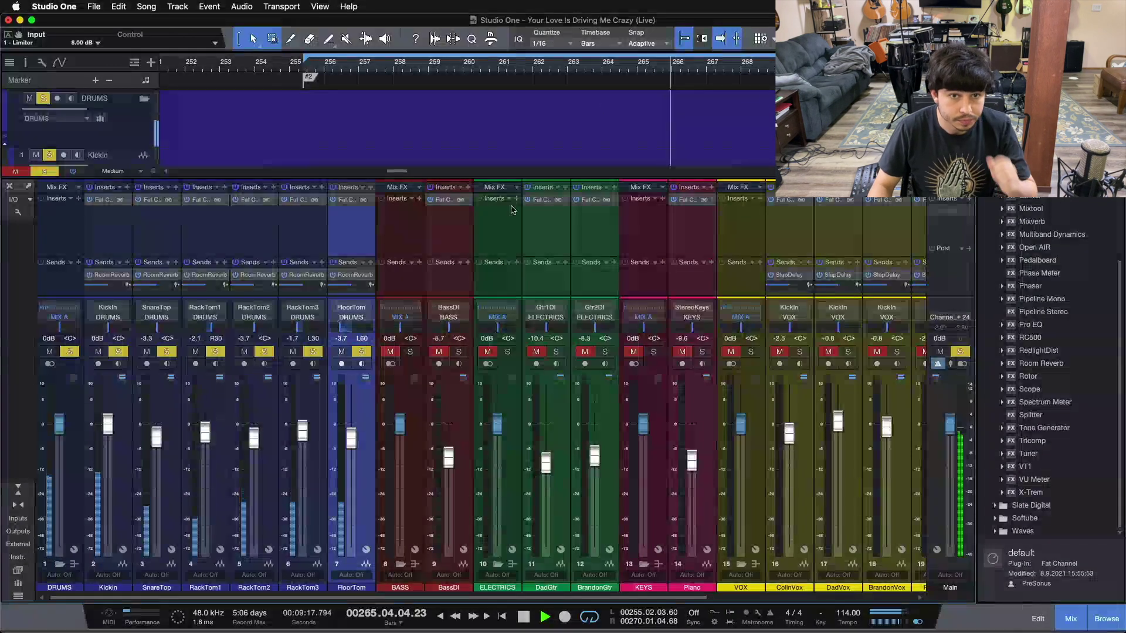
pyautogui.click(21, 488)
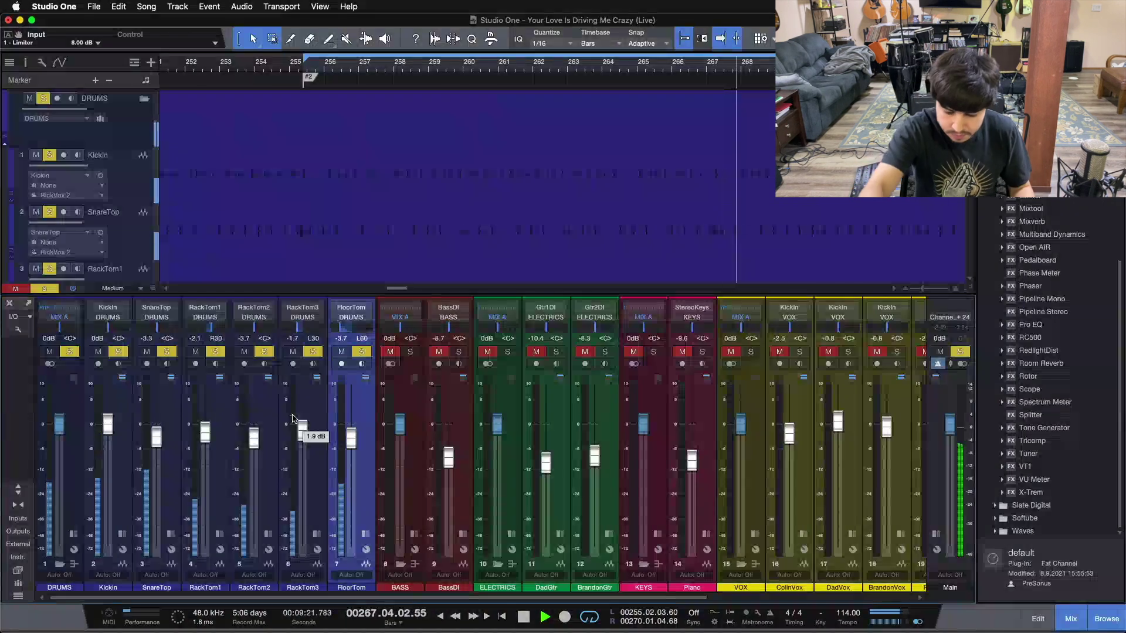
pyautogui.press('space')
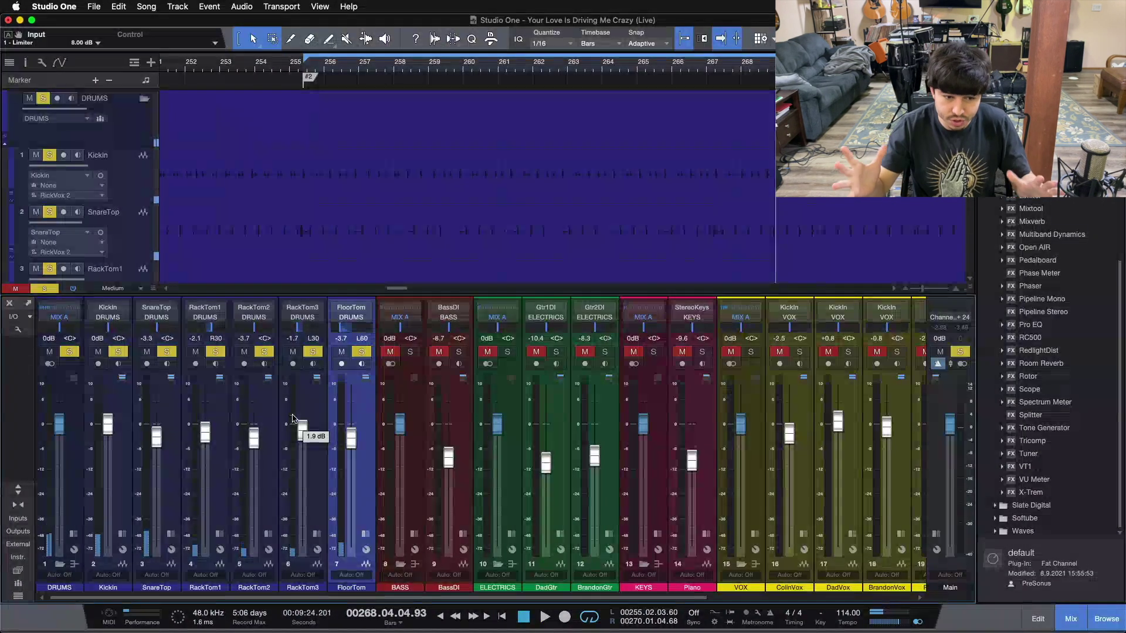
pyautogui.click(217, 469)
pyautogui.click(361, 498)
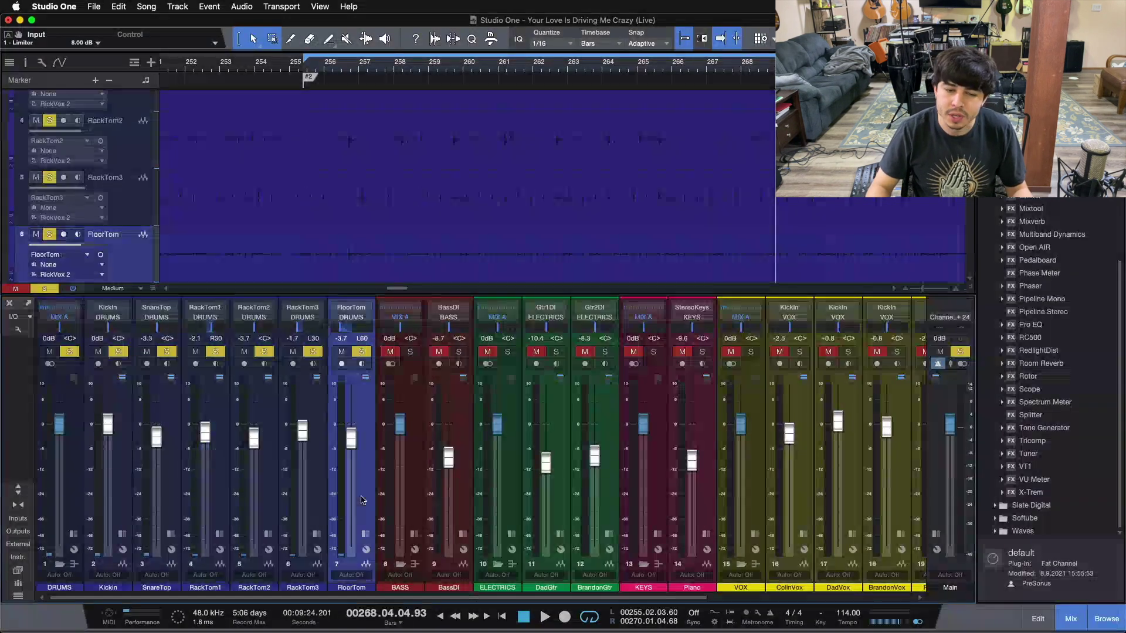
pyautogui.click(227, 469)
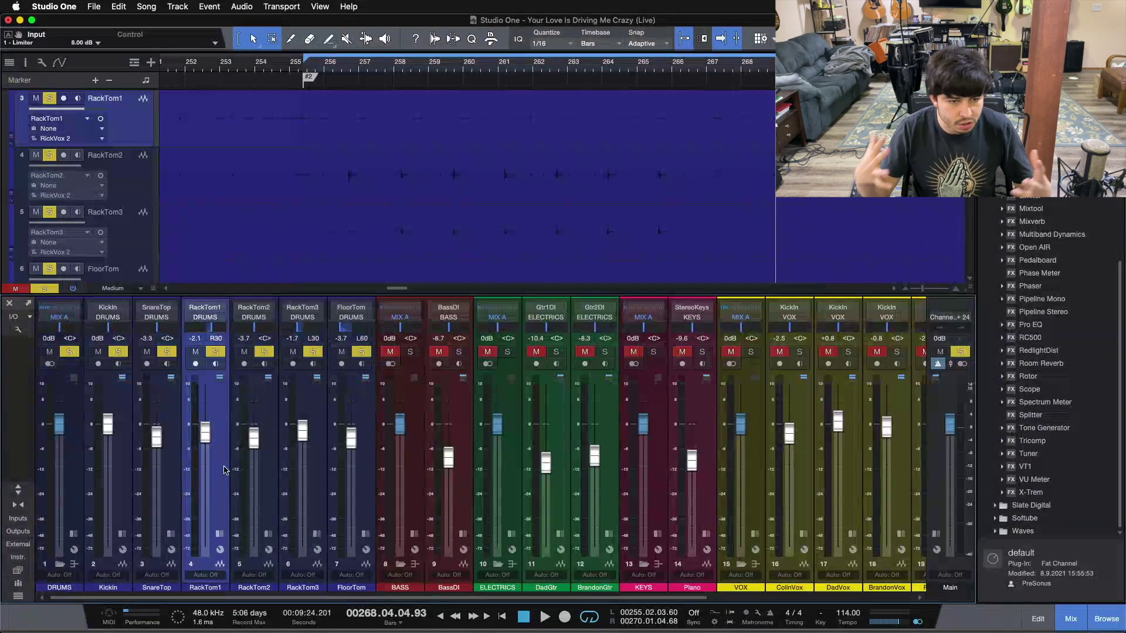
# Expand the KickIn channel to show its inserts and solo it instead of the whole drum group.
pyautogui.click(122, 533)
pyautogui.click(151, 466)
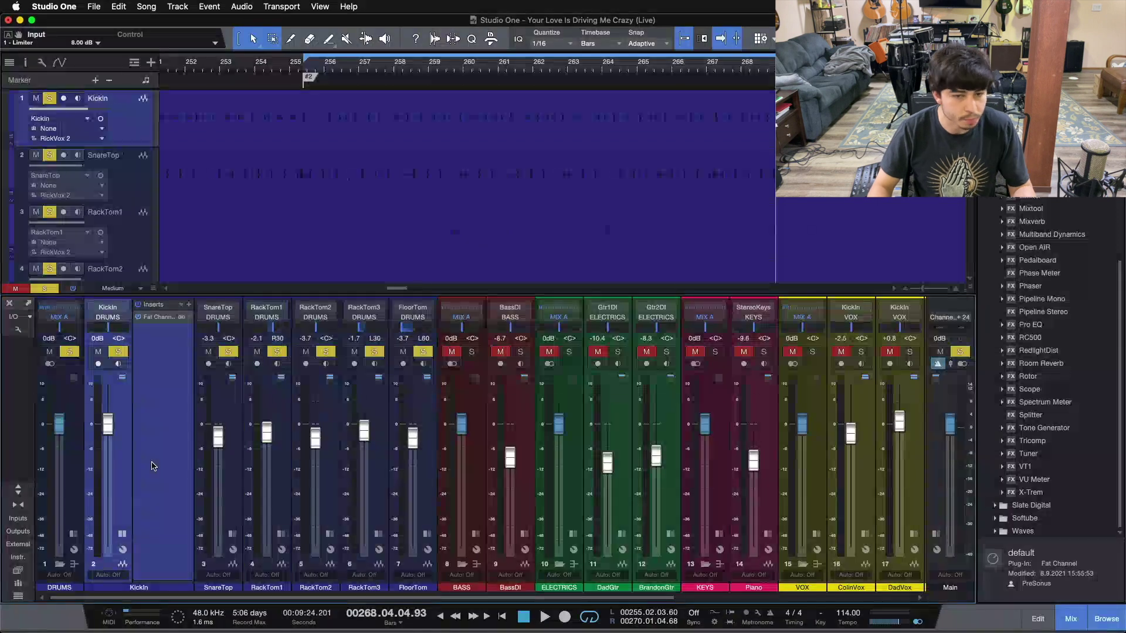
pyautogui.click(119, 352)
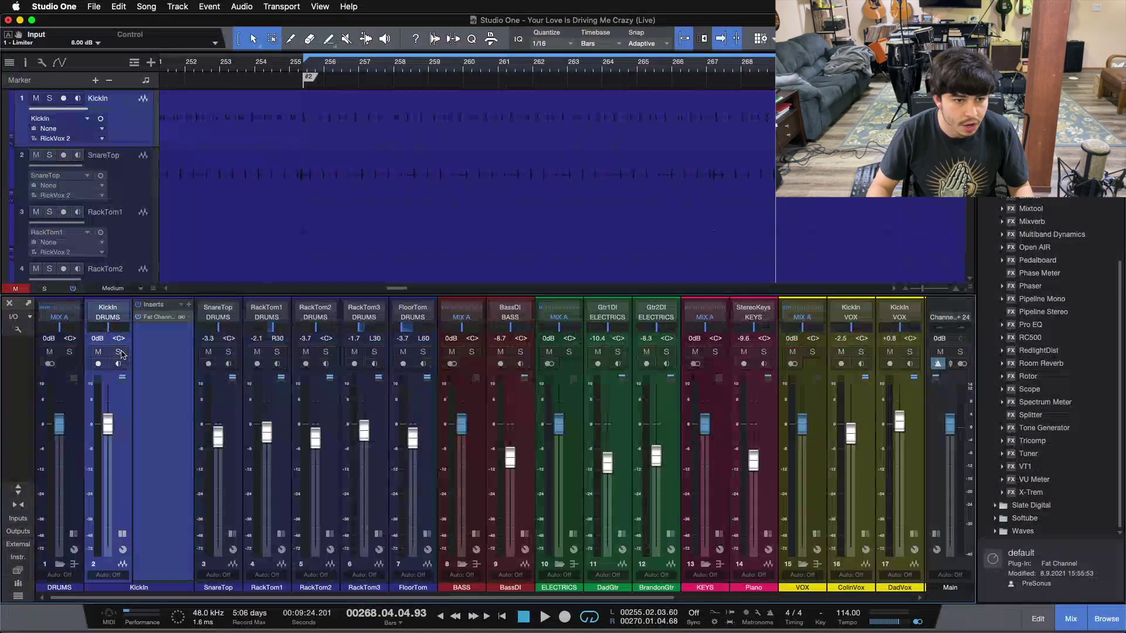
# Open the Fat Channel on KickIn, switch it to the single-processor view and move its window clear of the kick channel.
pyautogui.doubleClick(157, 317)
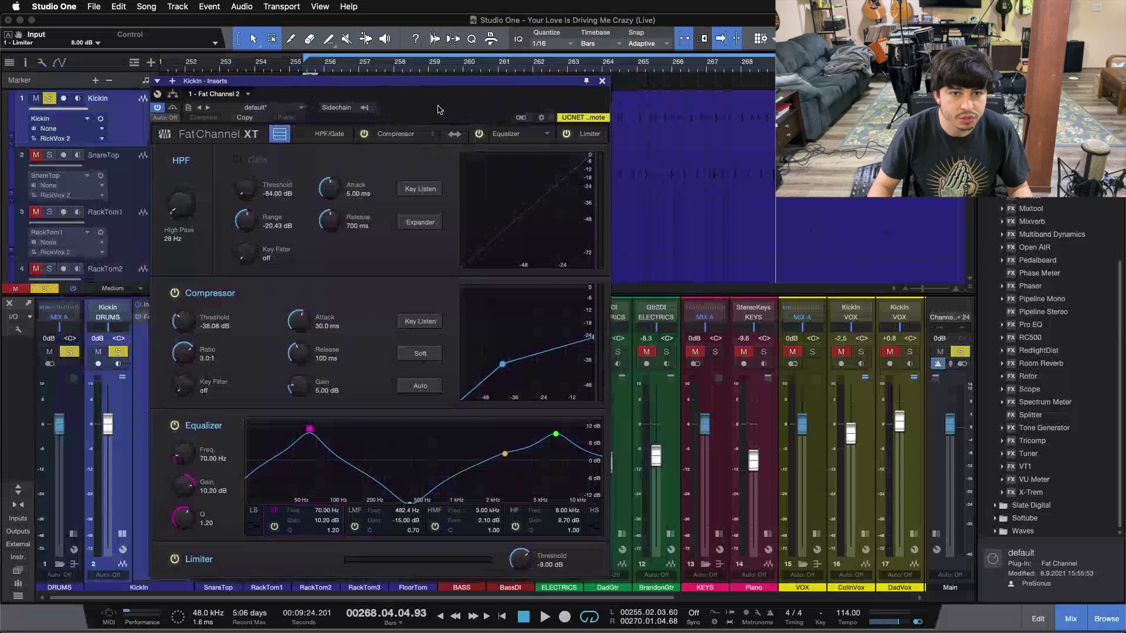
pyautogui.click(279, 135)
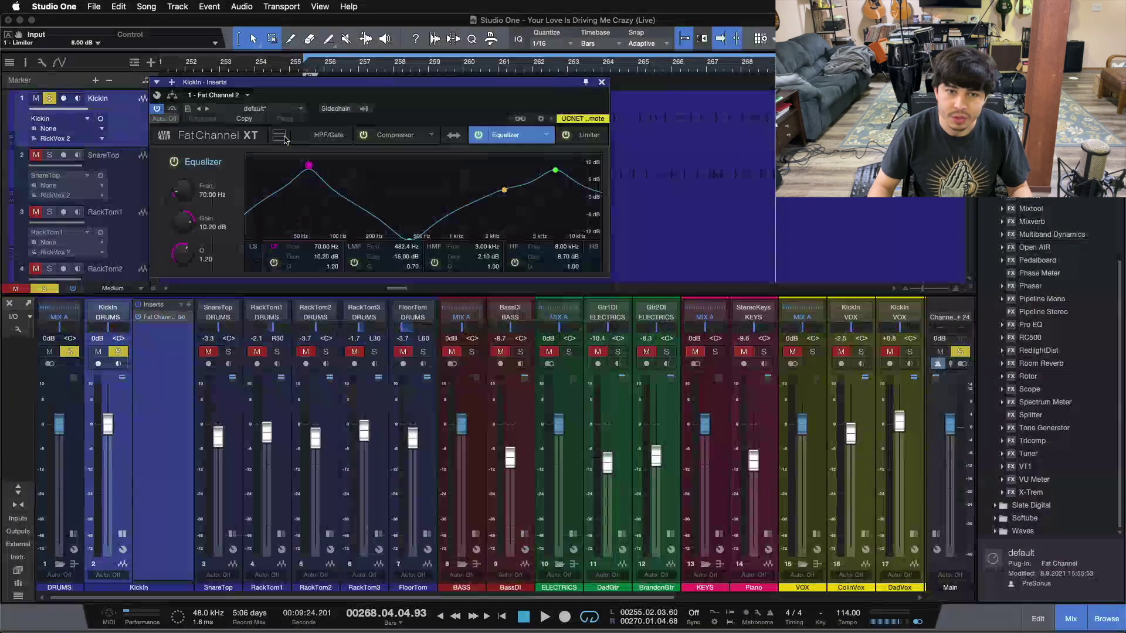
pyautogui.moveTo(407, 94); pyautogui.dragTo(569, 159)
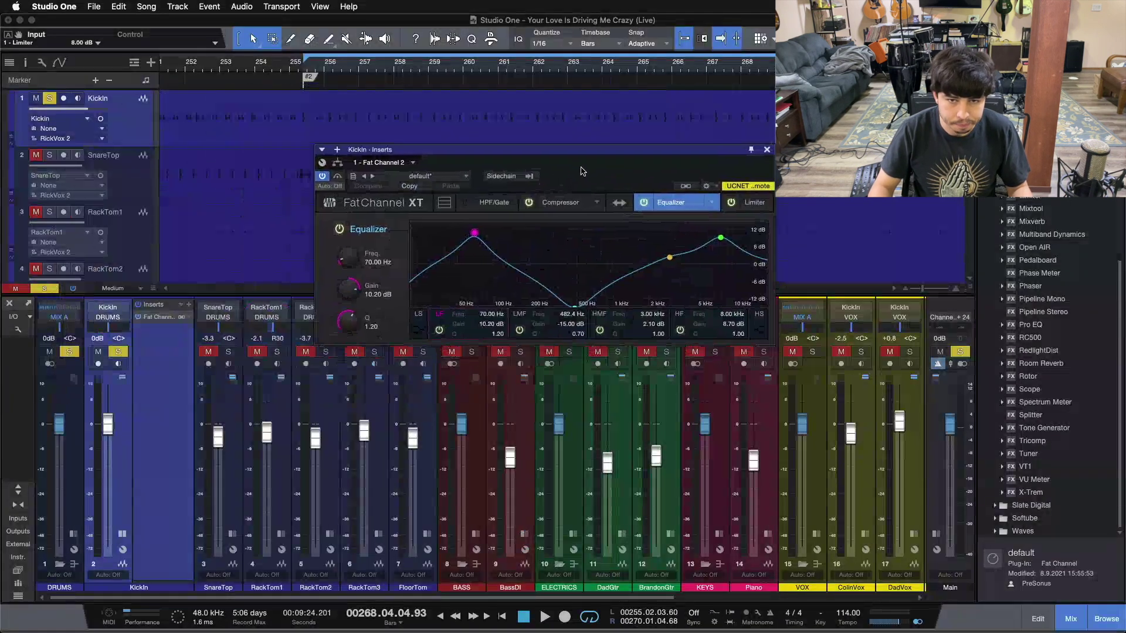
# Review the kick's HPF/Gate and Compressor settings in the Fat Channel.
pyautogui.click(558, 199)
pyautogui.click(492, 206)
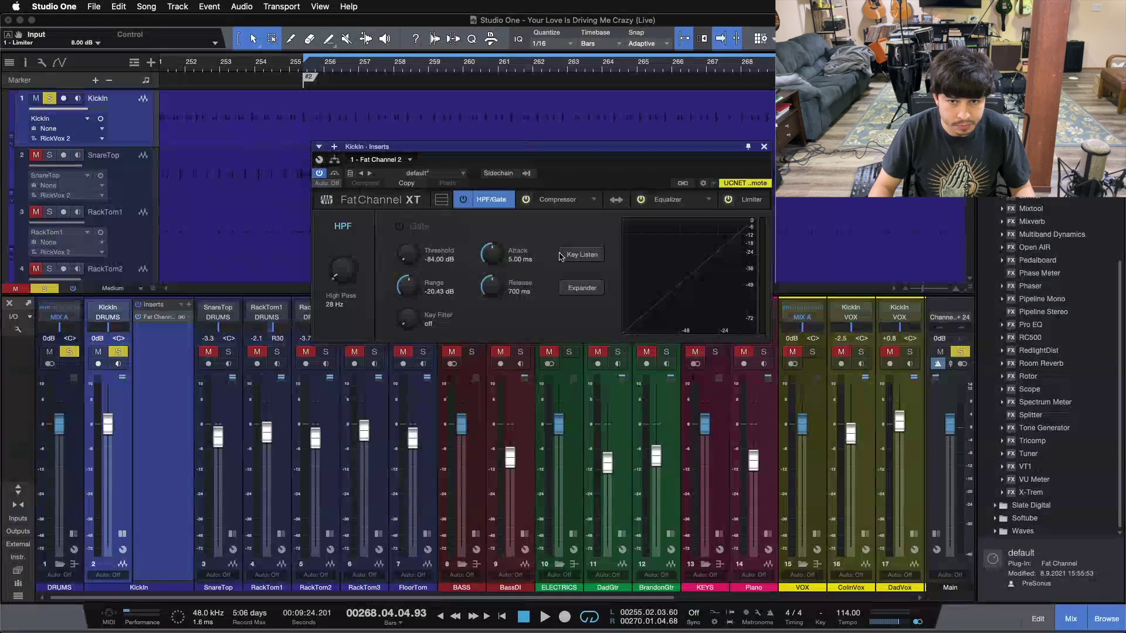
pyautogui.click(558, 200)
pyautogui.moveTo(596, 162); pyautogui.dragTo(573, 163)
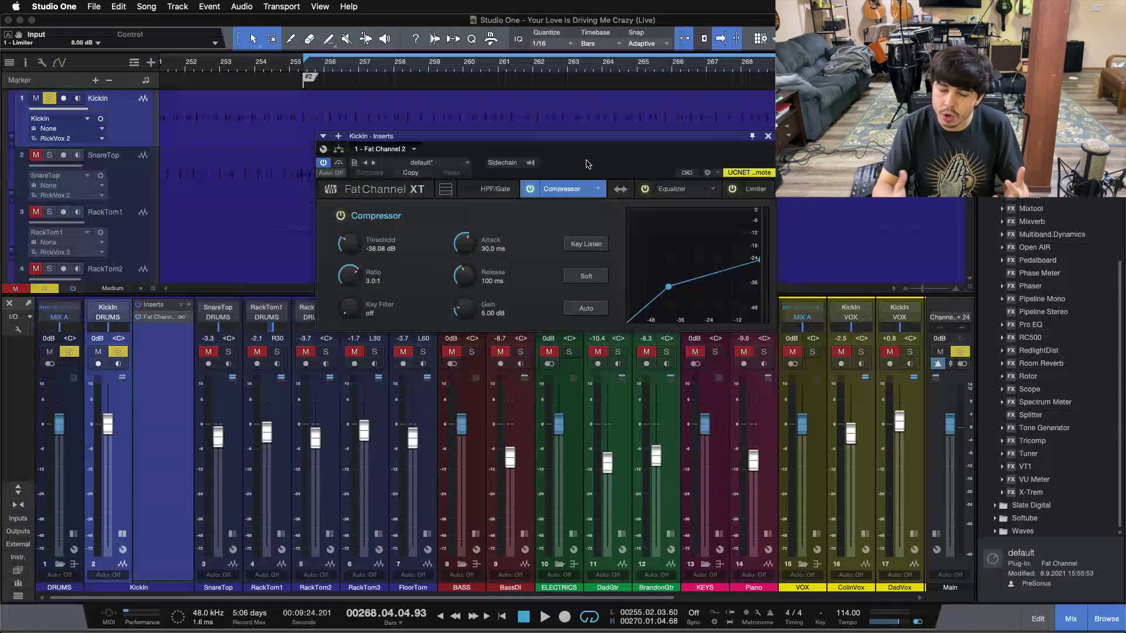
pyautogui.moveTo(589, 164)
pyautogui.mouseDown()
pyautogui.moveTo(614, 175)
pyautogui.moveTo(563, 170)
pyautogui.moveTo(638, 176)
pyautogui.moveTo(575, 167)
pyautogui.mouseUp()
# Turn off the Equalizer and Limiter in the kick's Fat Channel, and bypass the Compressor while the soloed kick plays.
pyautogui.click(624, 194)
pyautogui.click(710, 195)
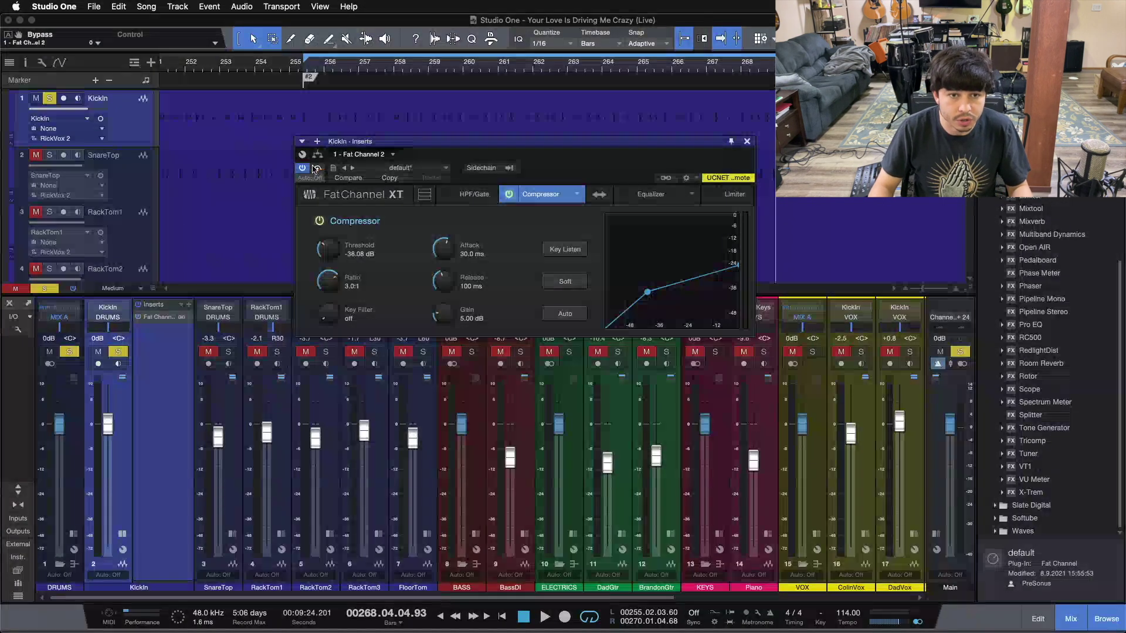
pyautogui.press('space')
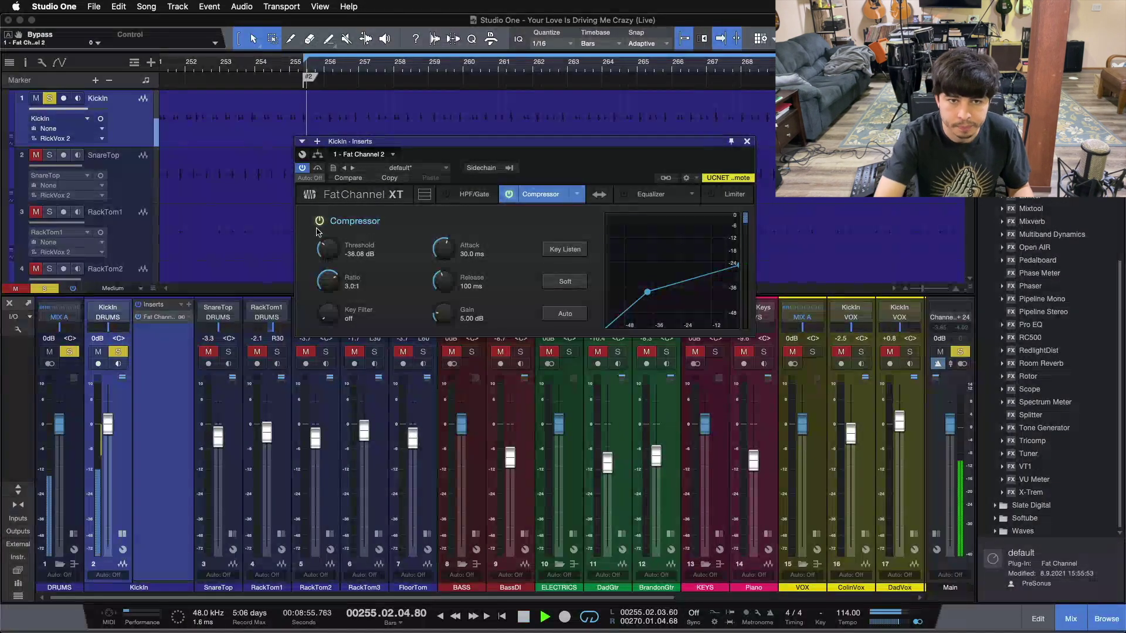
pyautogui.click(508, 194)
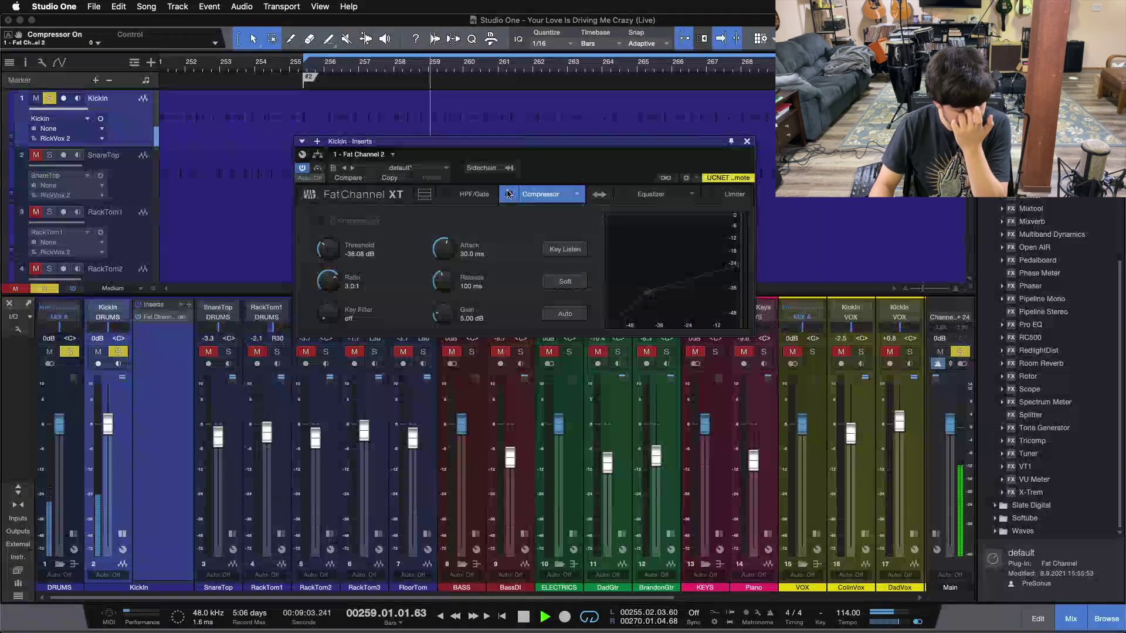
# Turn the Compressor back on in the kick's Fat Channel and close its window.
pyautogui.click(508, 195)
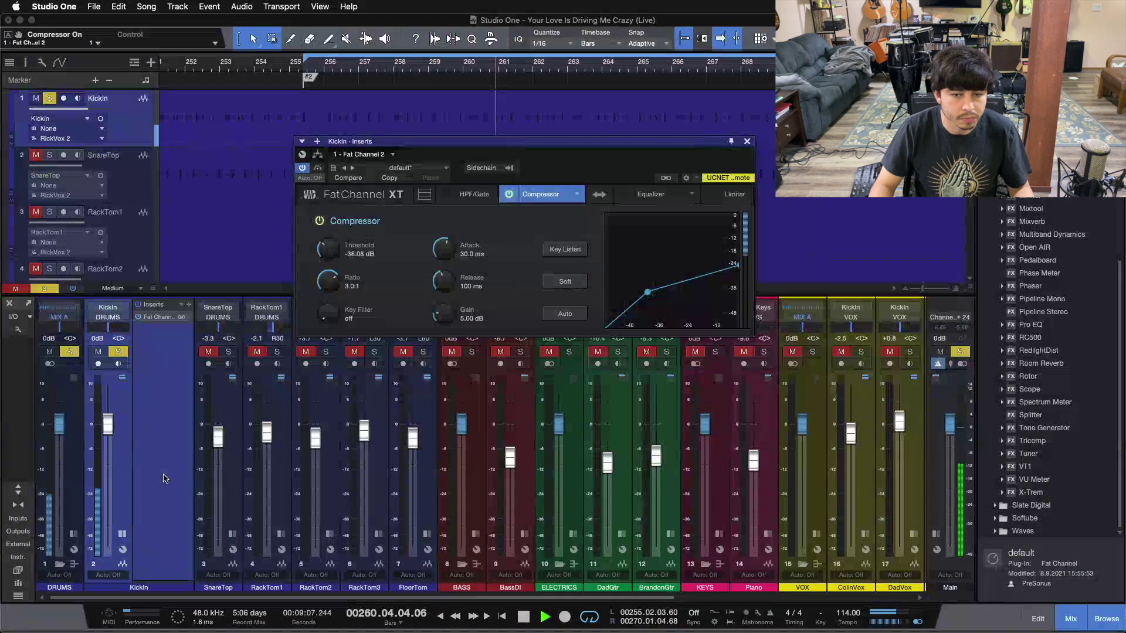
pyautogui.click(747, 142)
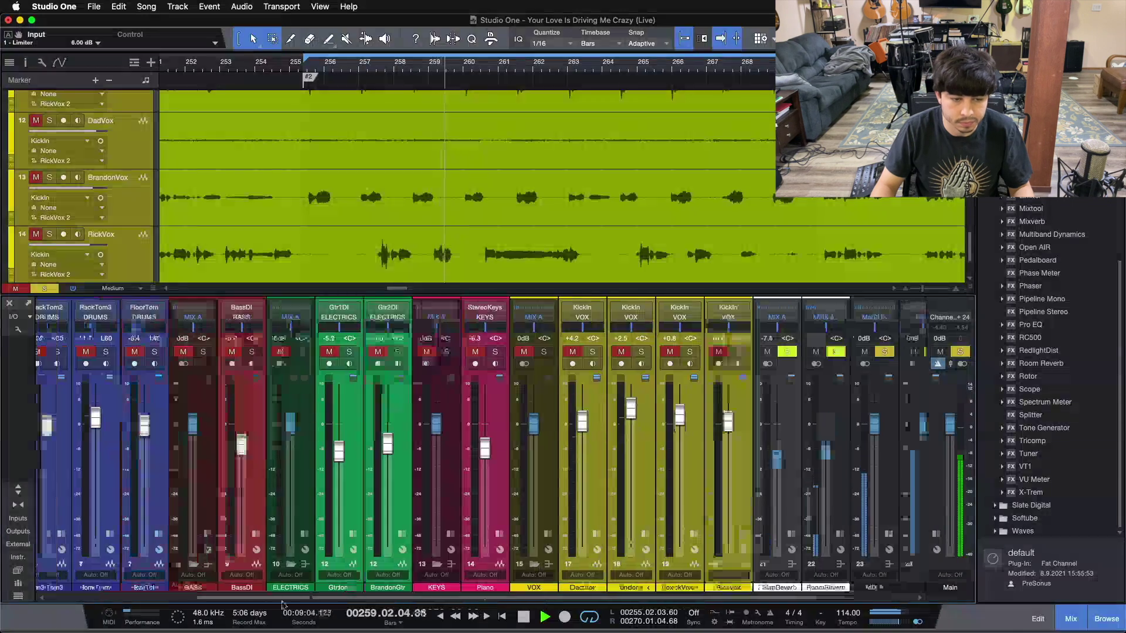
# Expand the KickIn channel to show its inserts and reopen its Fat Channel.
pyautogui.moveTo(282, 606); pyautogui.dragTo(135, 604)
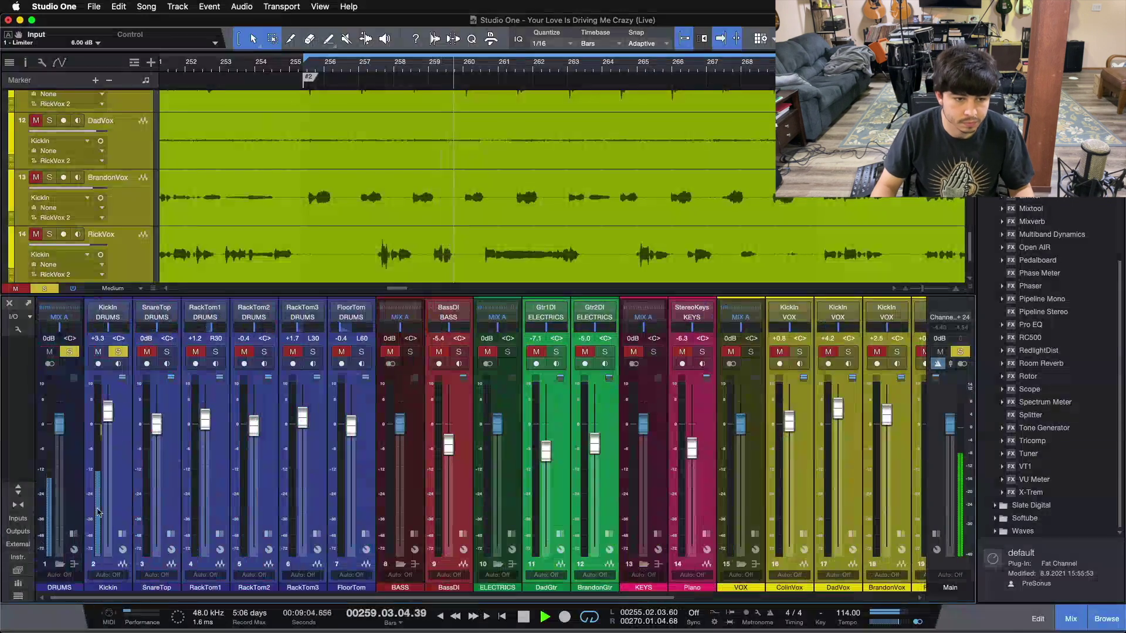
pyautogui.click(122, 534)
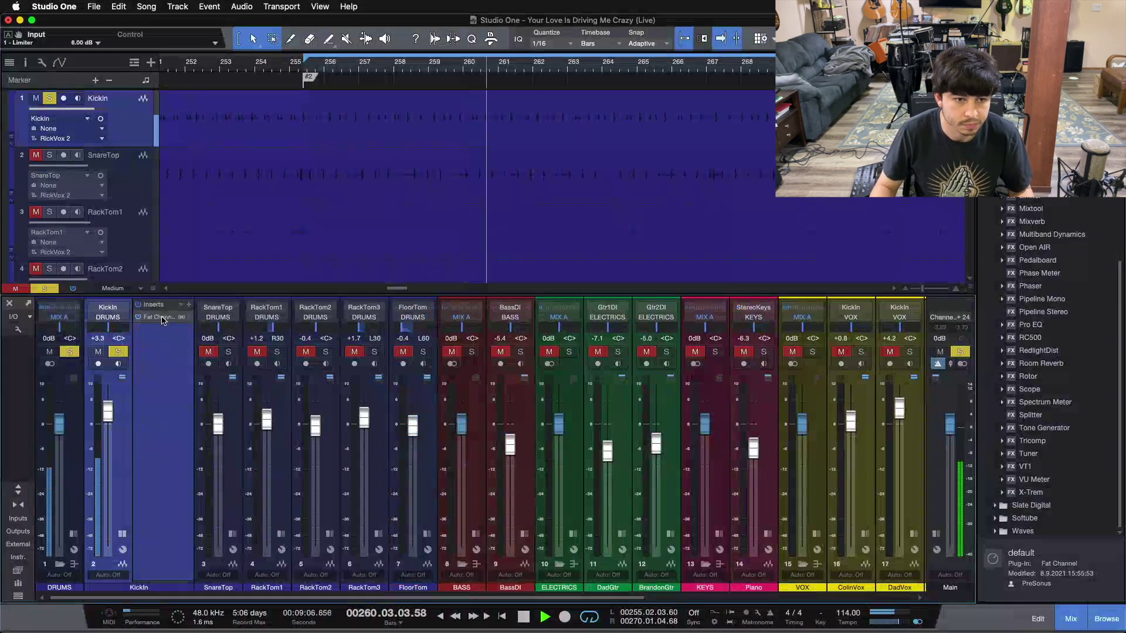
pyautogui.click(157, 316)
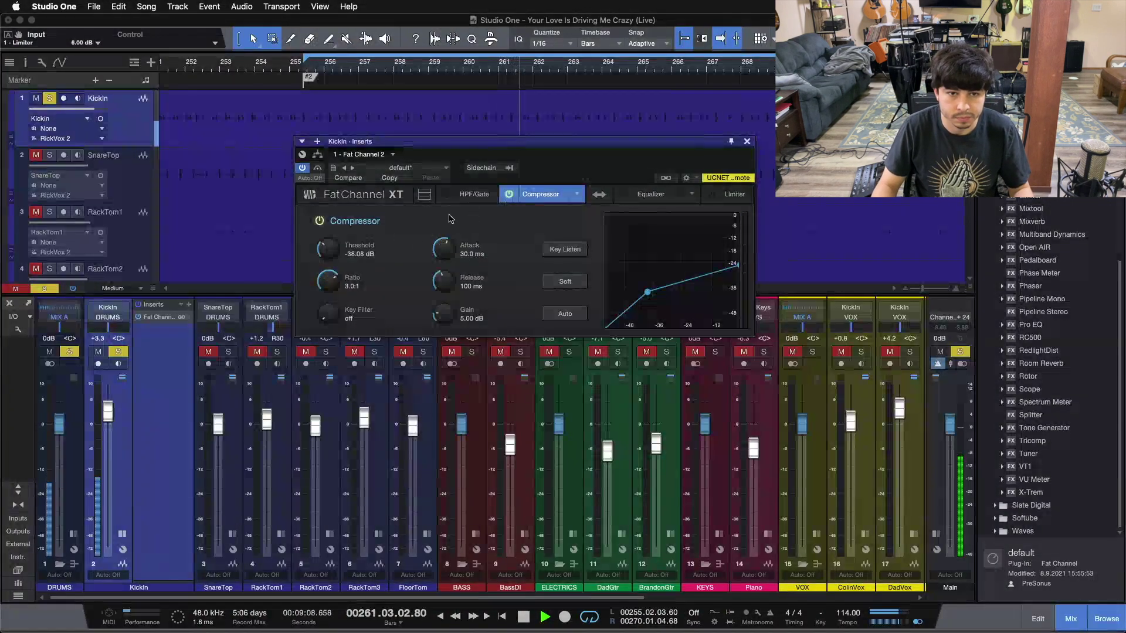
# Compare the soloed kick with the Fat Channel switched off and on during playback, finishing with it on and playback stopped.
pyautogui.click(304, 168)
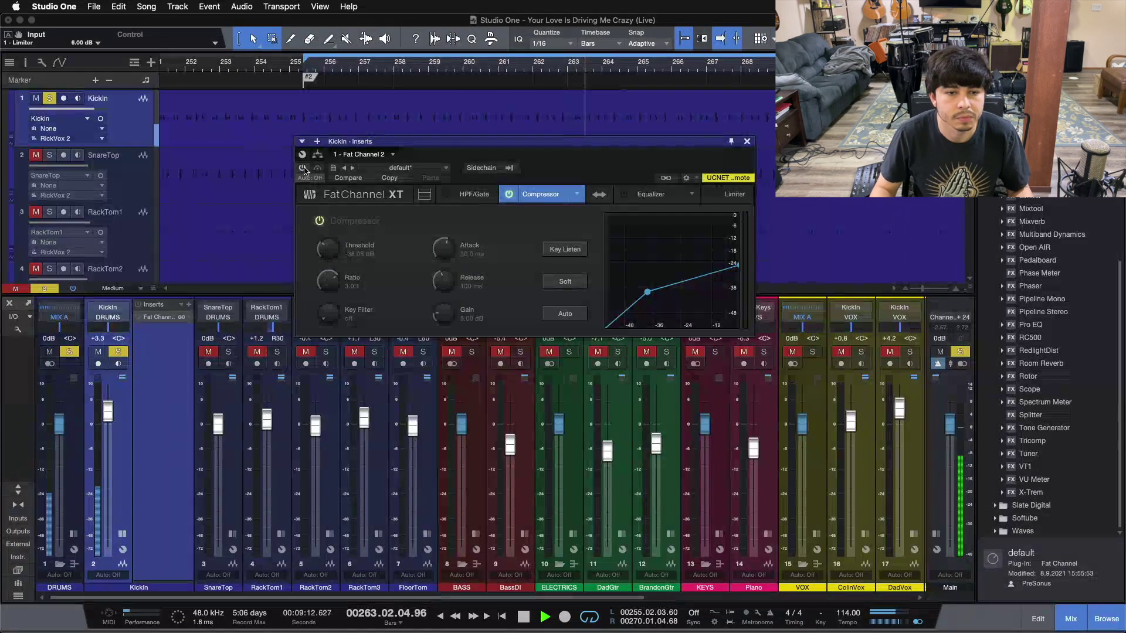
pyautogui.click(303, 168)
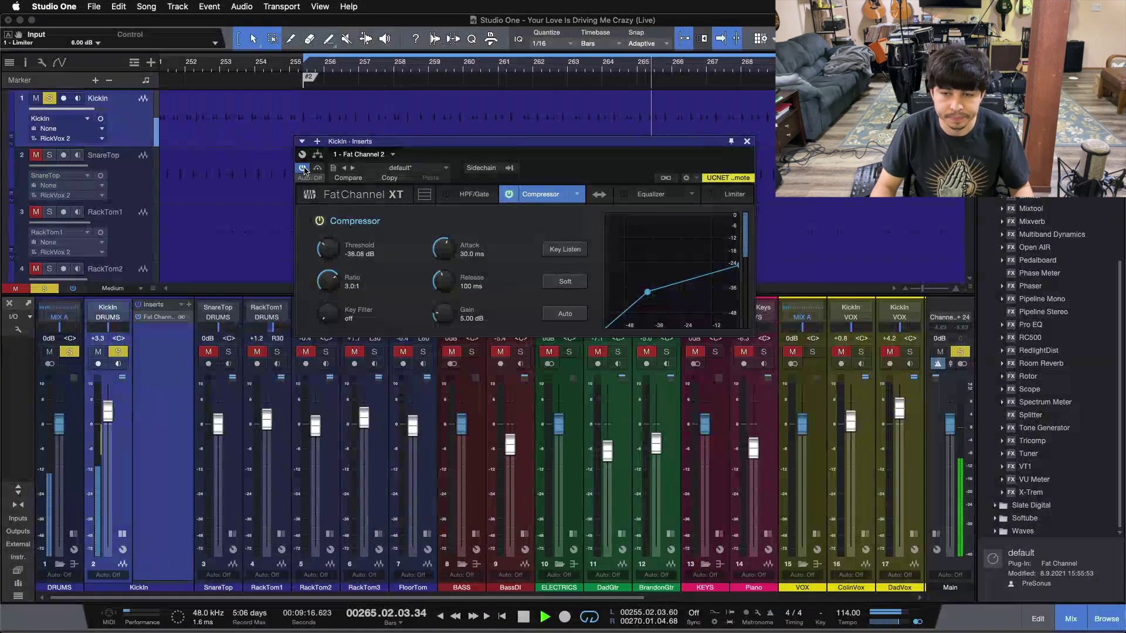
pyautogui.click(303, 169)
pyautogui.click(303, 168)
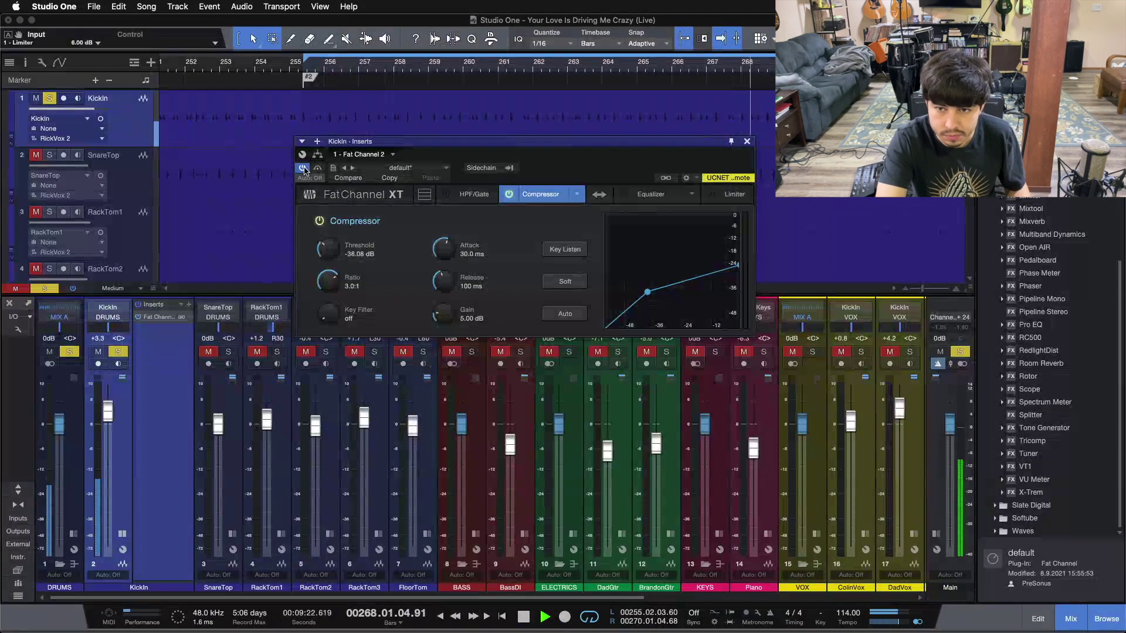
pyautogui.press('space')
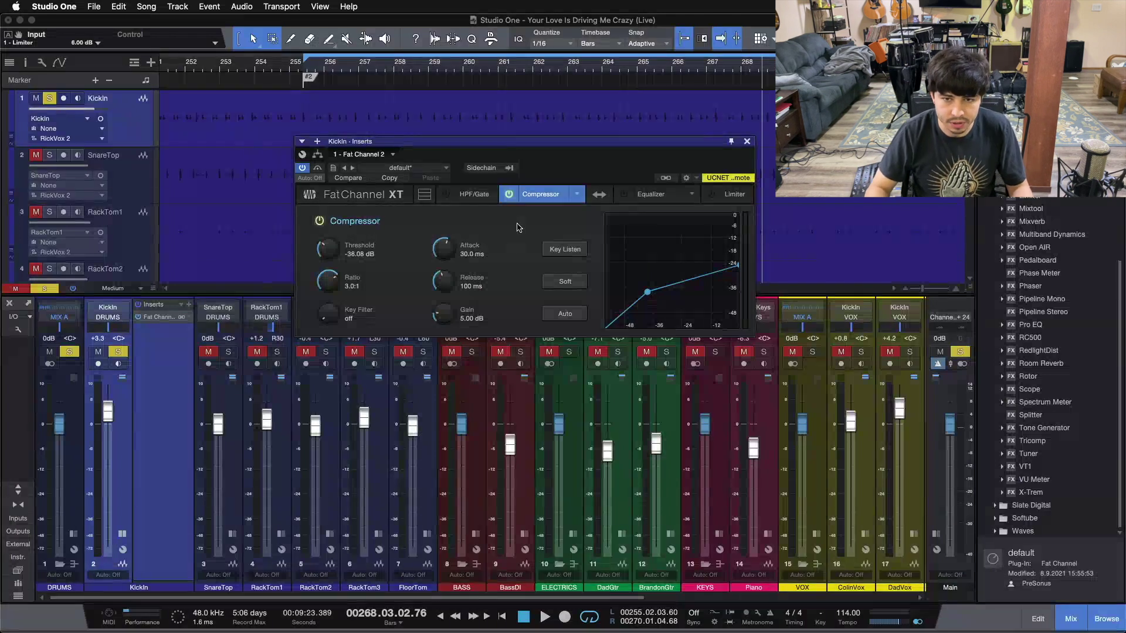
# Show the Equalizer in the kick's Fat Channel, switched on, and move the plug-in window down over the mixer.
pyautogui.click(648, 194)
pyautogui.moveTo(596, 157); pyautogui.dragTo(578, 342)
pyautogui.click(584, 270)
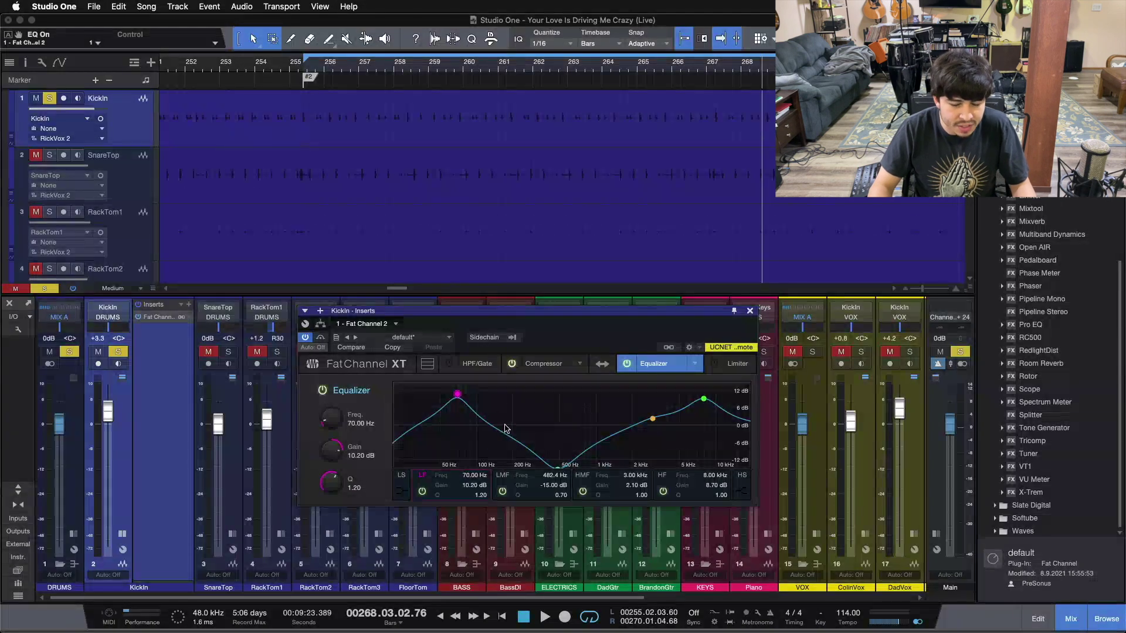
# Examine the frequency, gain and Q settings of the kick Equalizer's LF, LMF and HMF bands.
pyautogui.click(505, 479)
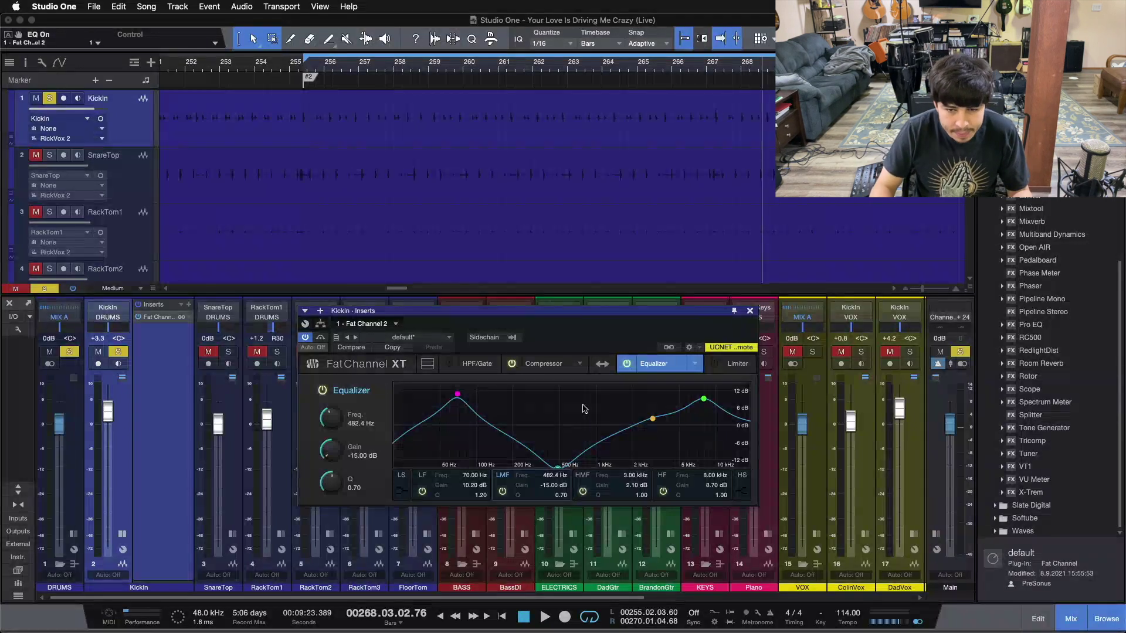
pyautogui.click(424, 476)
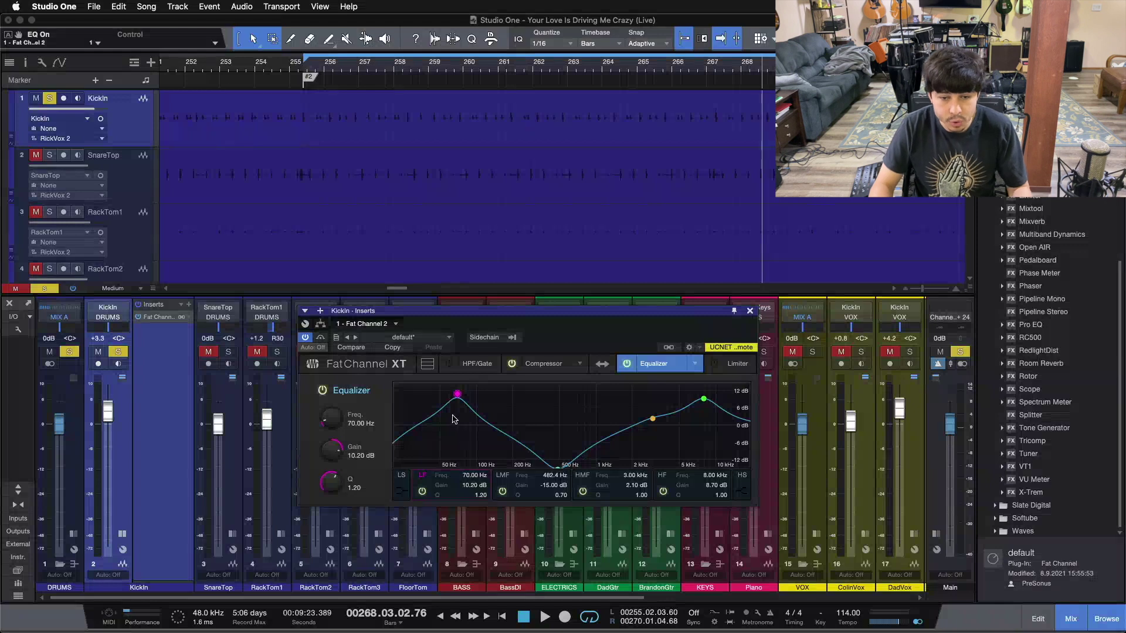
pyautogui.click(502, 476)
pyautogui.click(583, 476)
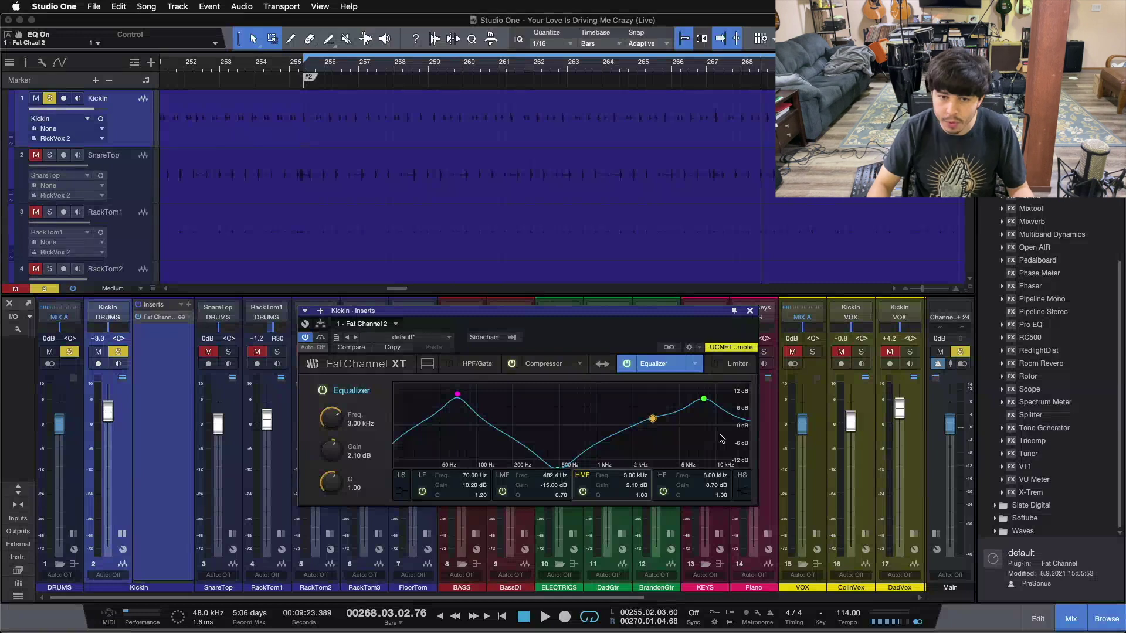
# Play the soloed kick from the loop start and compare it with the Equalizer on and off, leaving it on and stopping playback.
pyautogui.press('space')
pyautogui.click(626, 369)
pyautogui.click(626, 369)
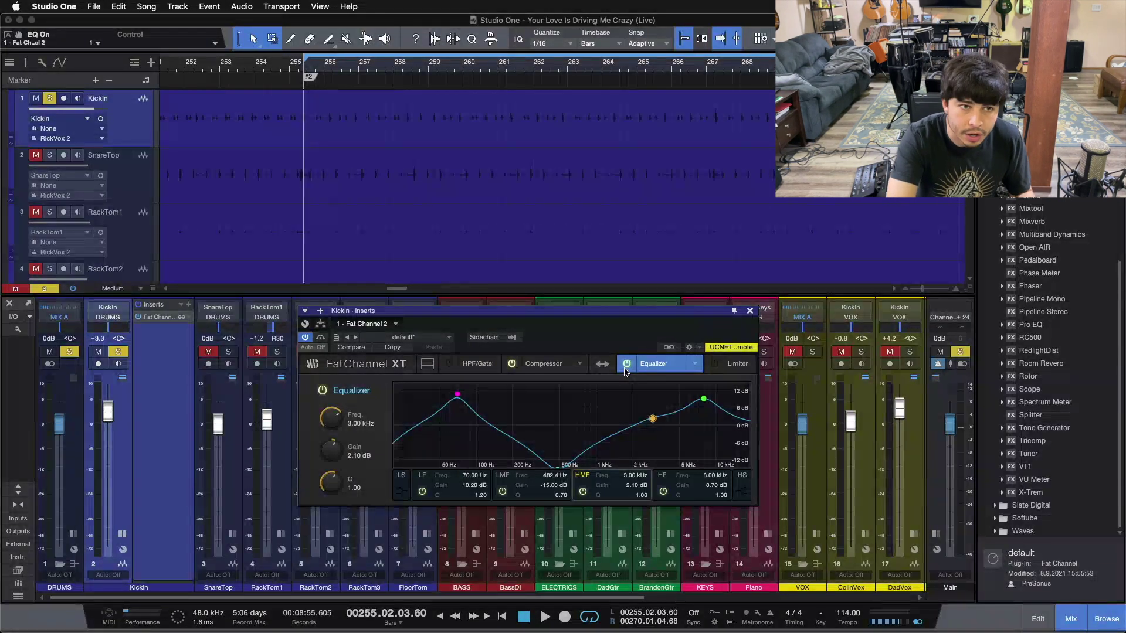
pyautogui.press('space')
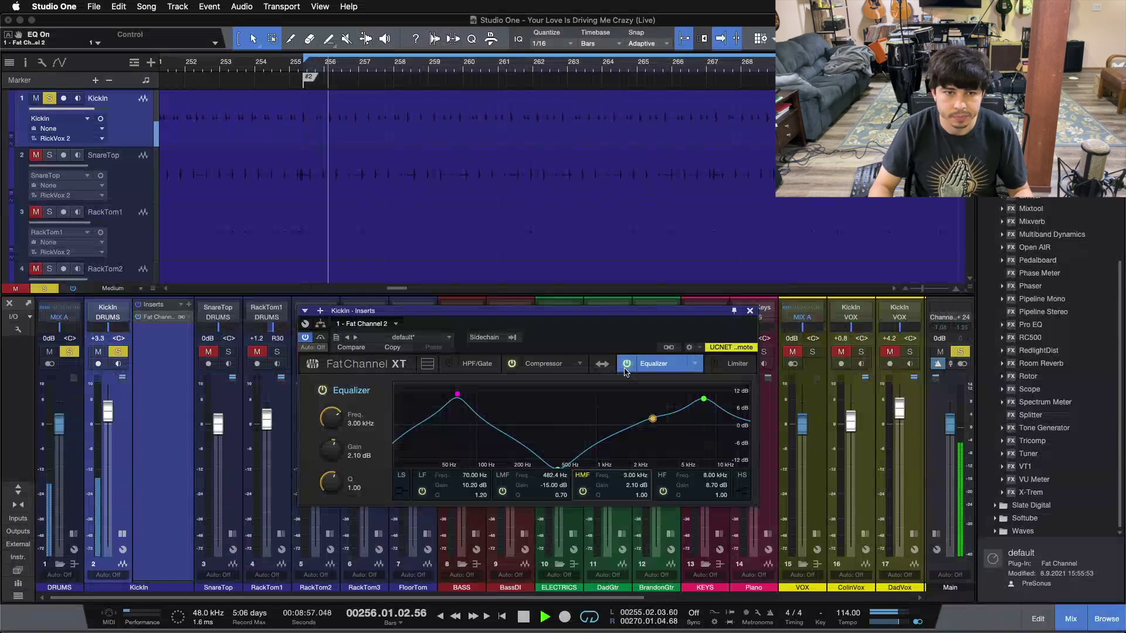
pyautogui.click(626, 364)
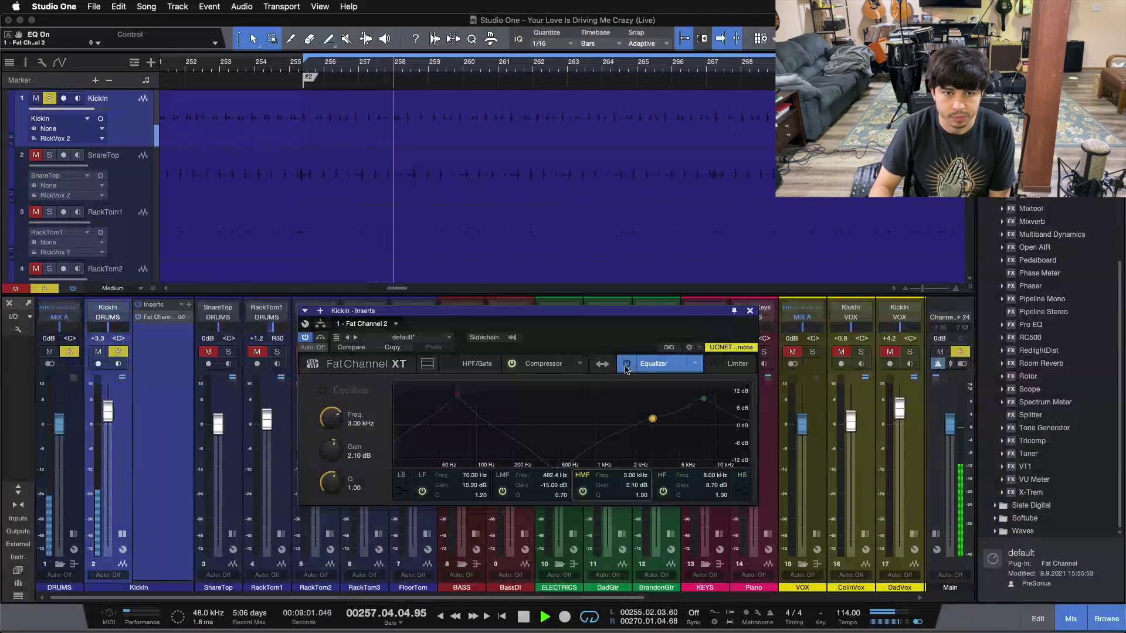
pyautogui.click(626, 364)
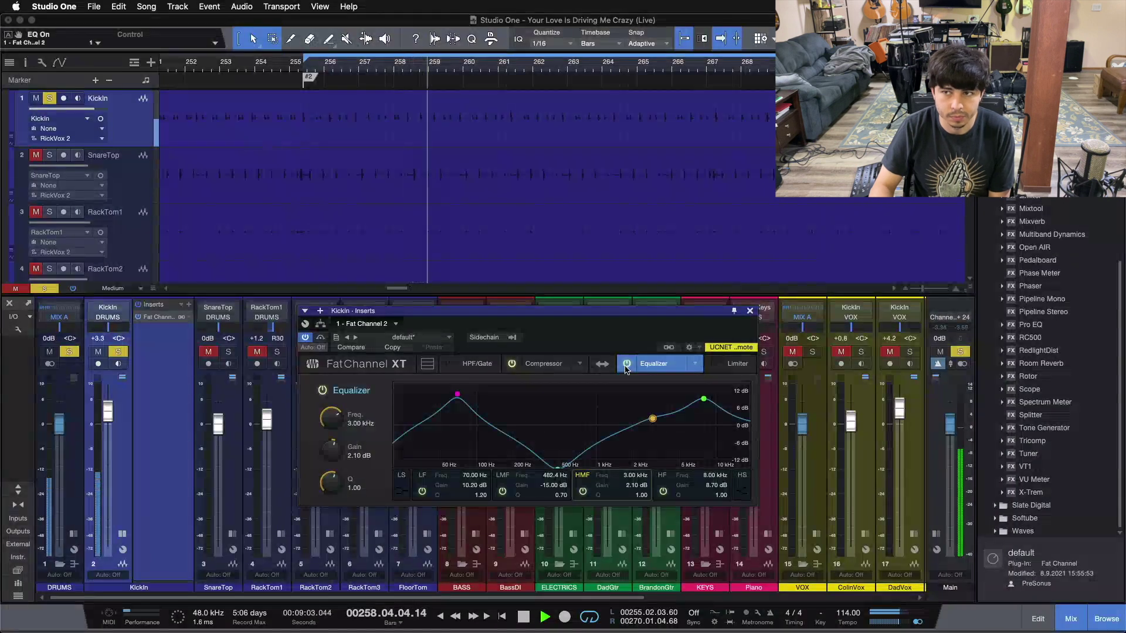
pyautogui.click(626, 364)
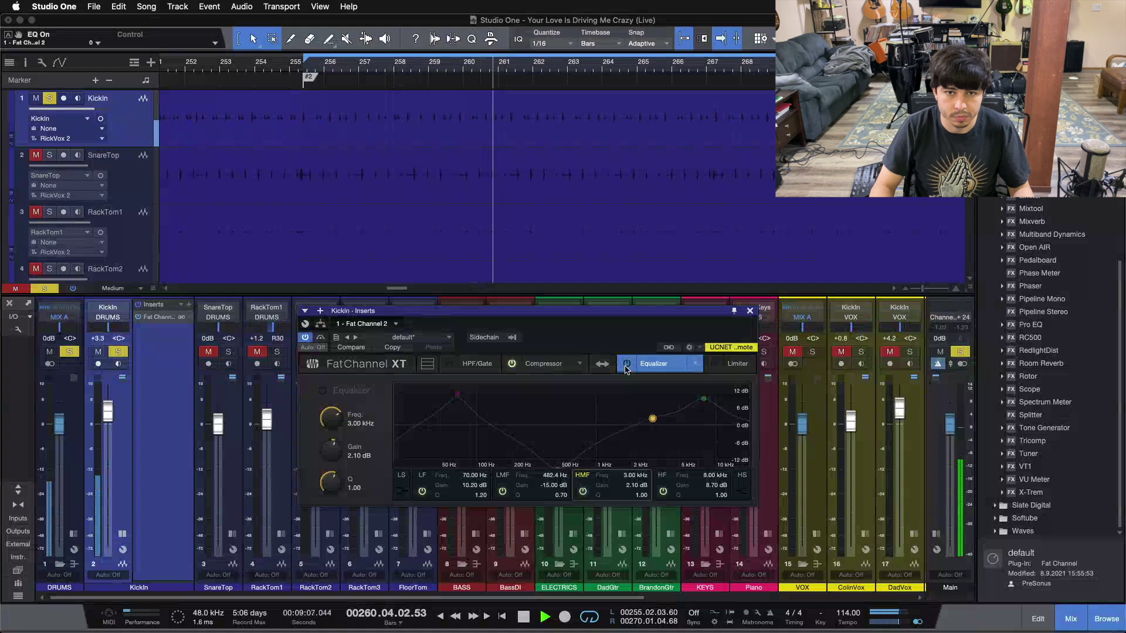
pyautogui.click(626, 365)
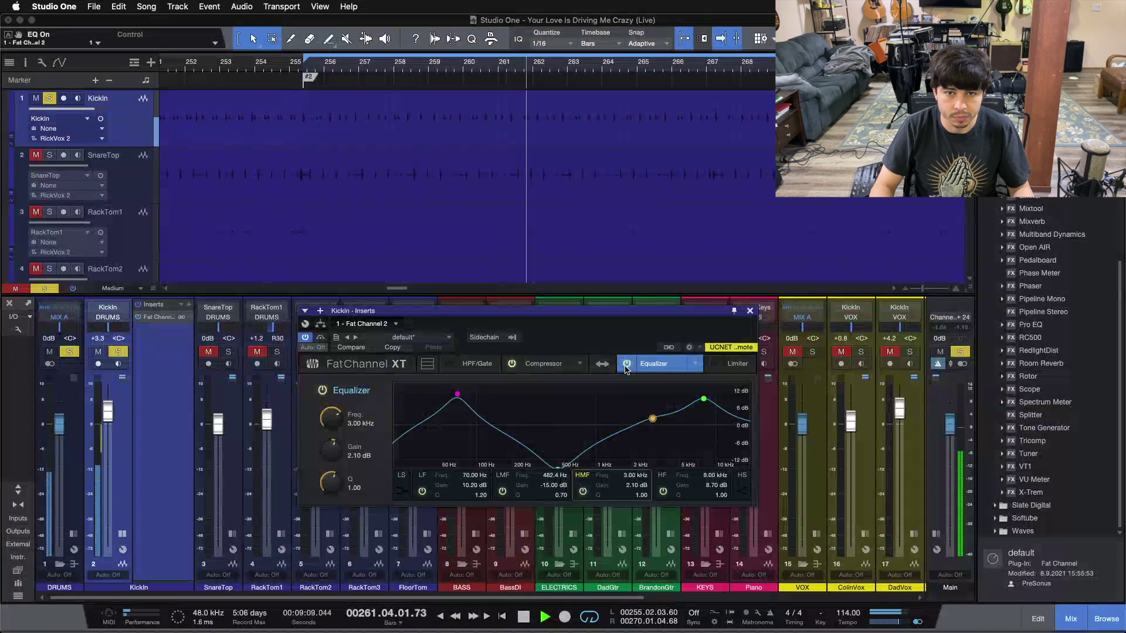
pyautogui.click(625, 365)
pyautogui.click(626, 365)
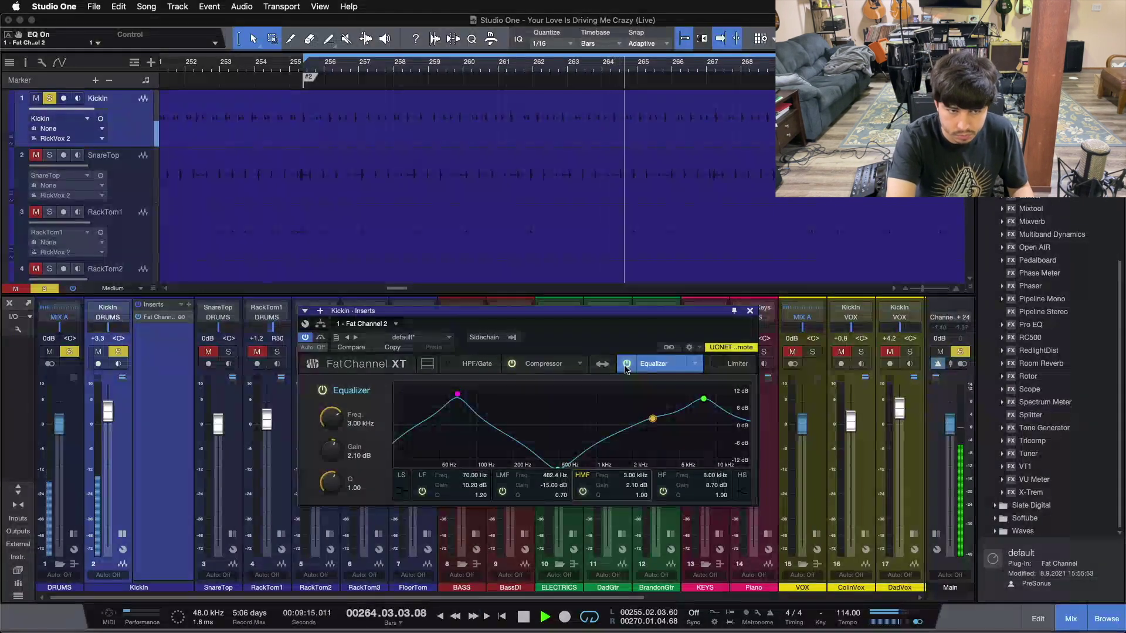
pyautogui.press('space')
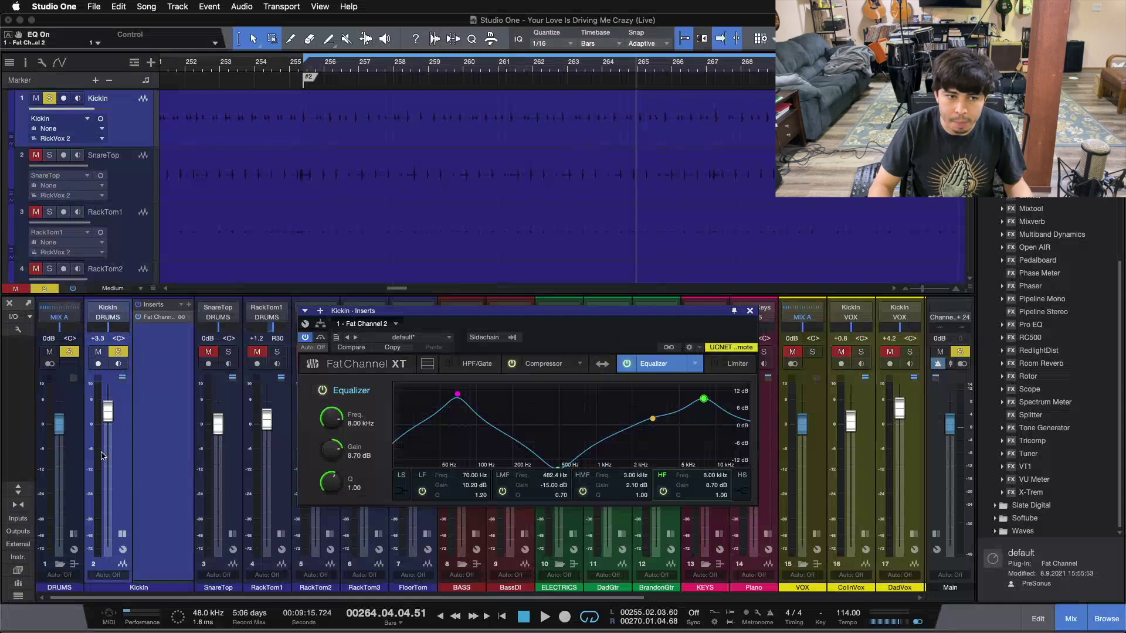
# Replay the soloed kick and compare its unprocessed and fully processed sound by bypassing the whole Fat Channel, leaving it active and stopping playback.
pyautogui.click(139, 317)
pyautogui.click(139, 317)
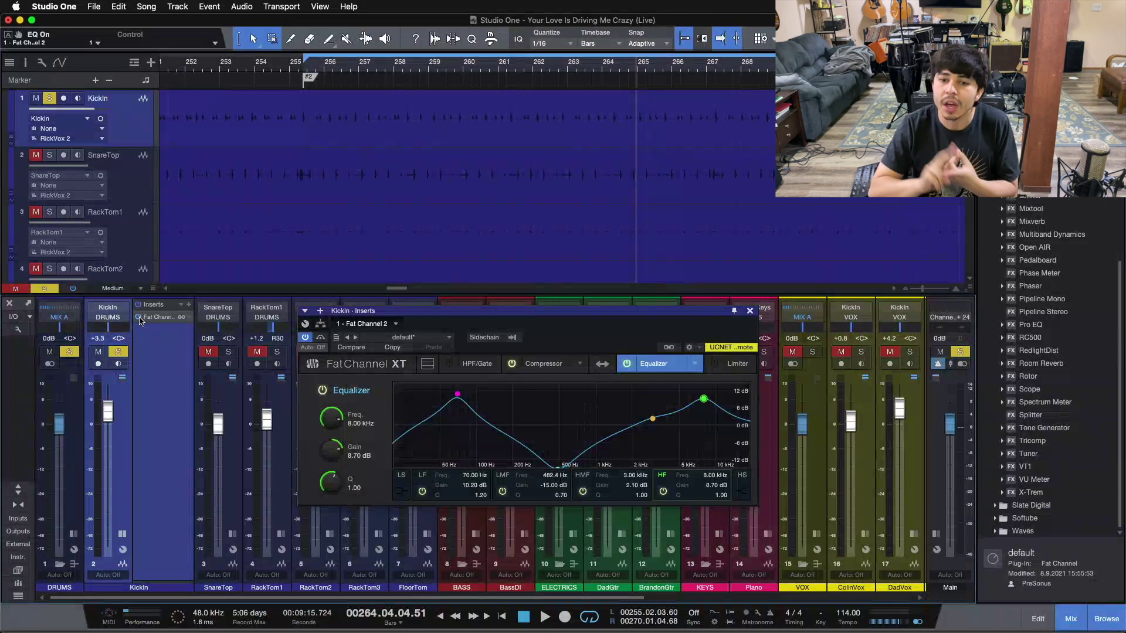
pyautogui.press('space')
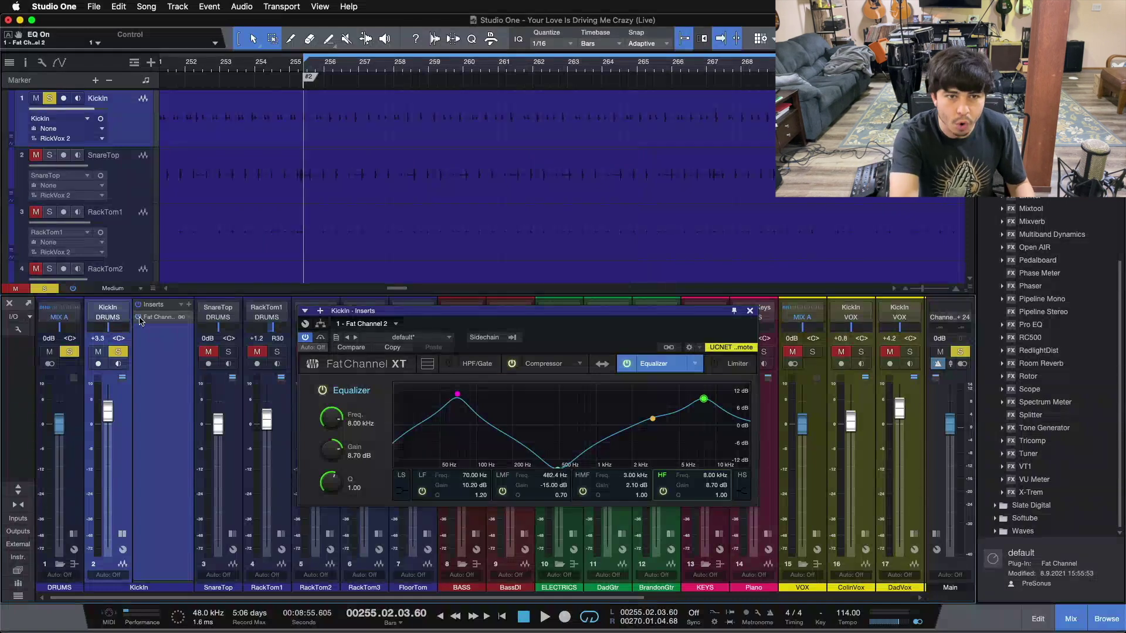
pyautogui.press('space')
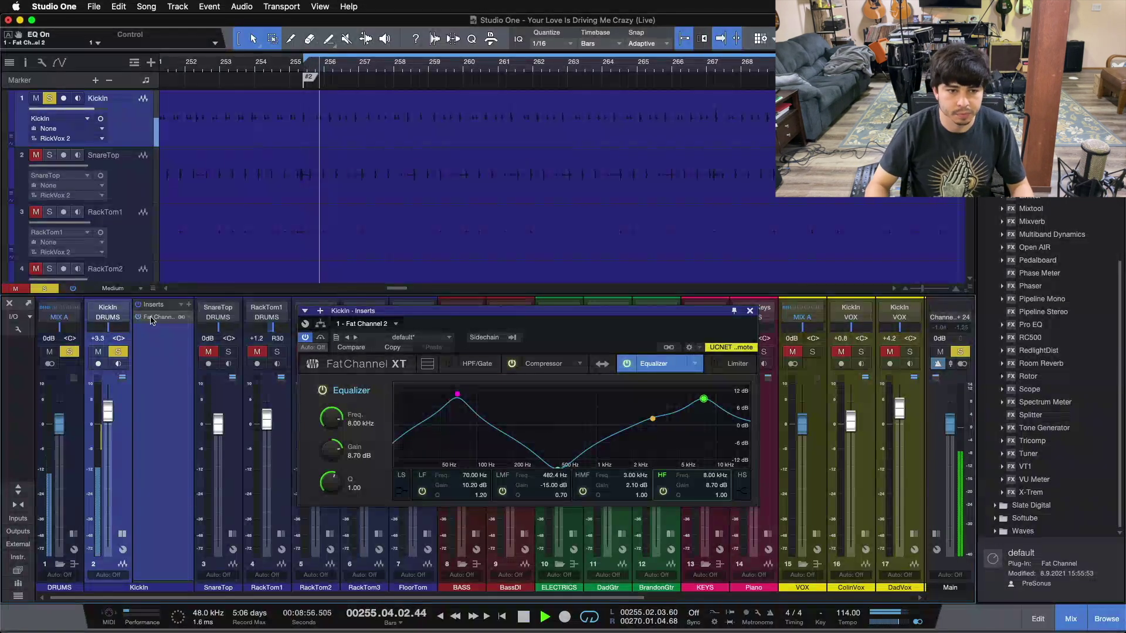
pyautogui.click(320, 339)
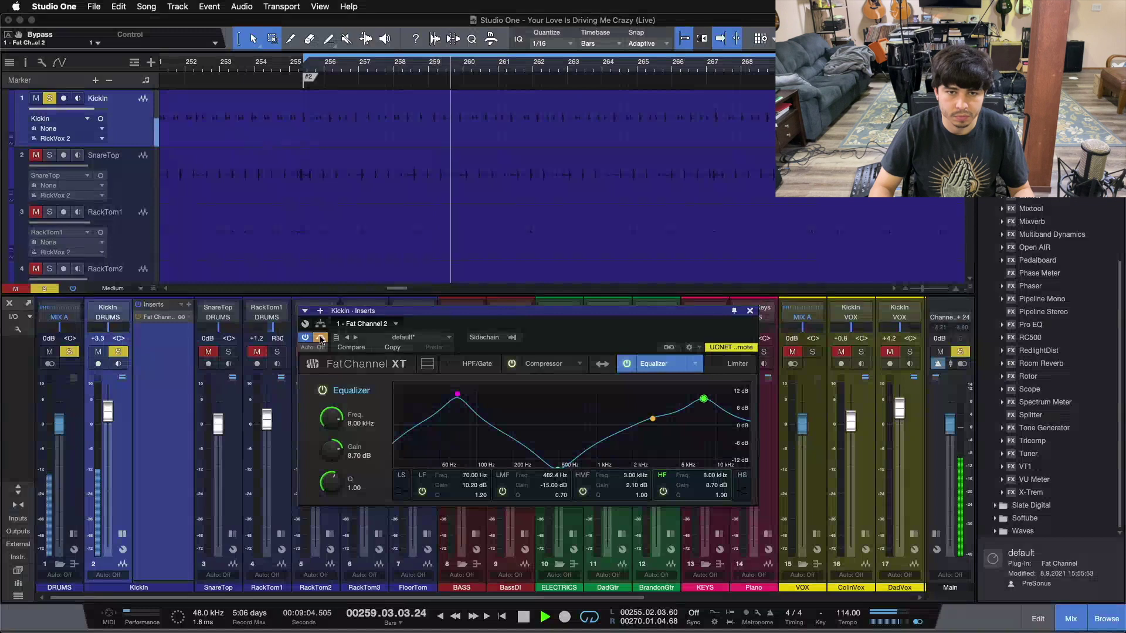
pyautogui.click(320, 338)
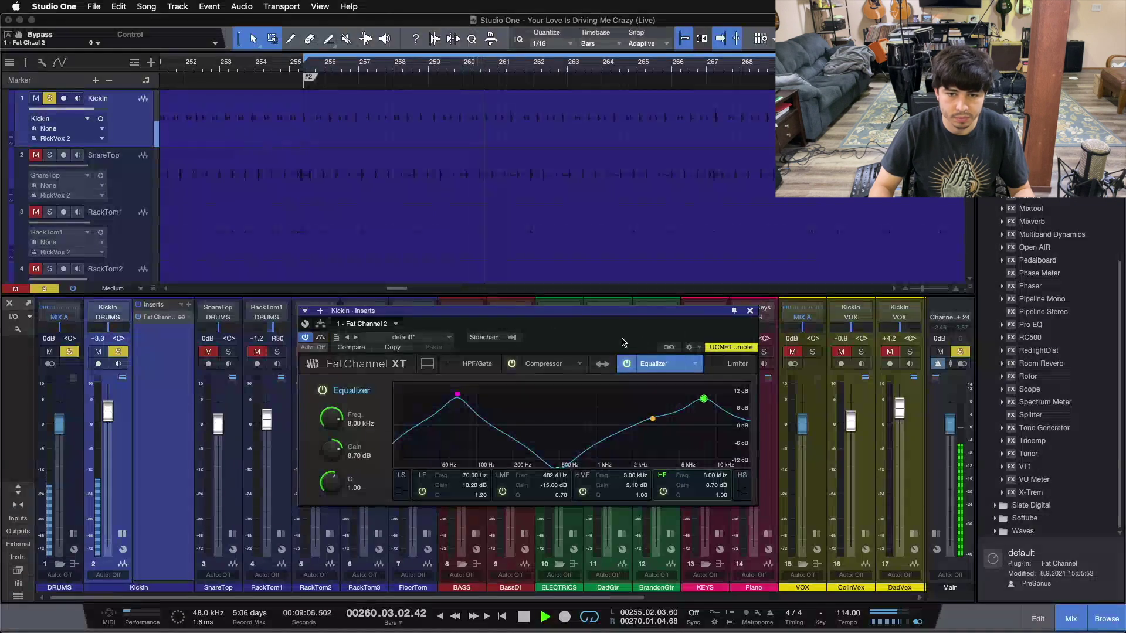
pyautogui.click(321, 338)
pyautogui.click(321, 339)
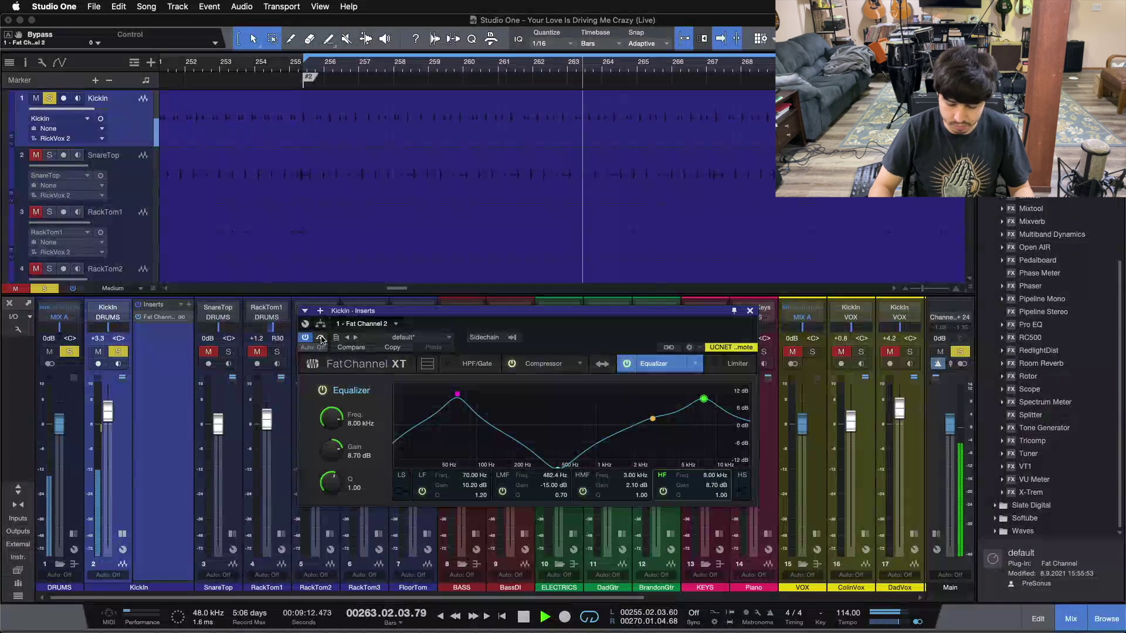
pyautogui.press('space')
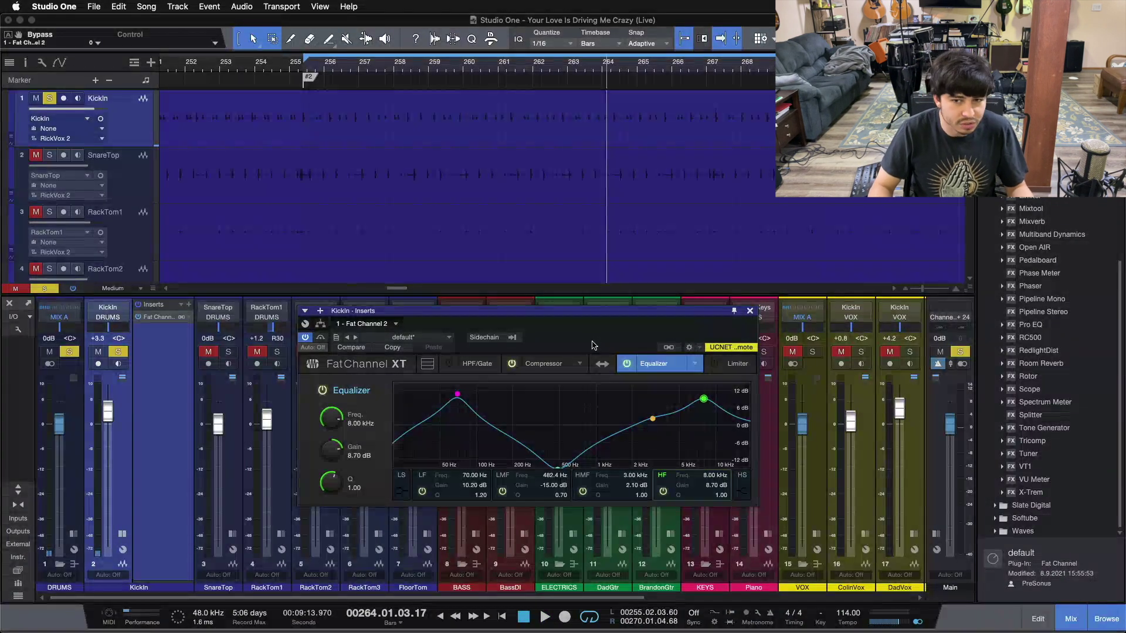
# Turn on the Limiter in the kick's Fat Channel and close the plug-in window.
pyautogui.click(750, 311)
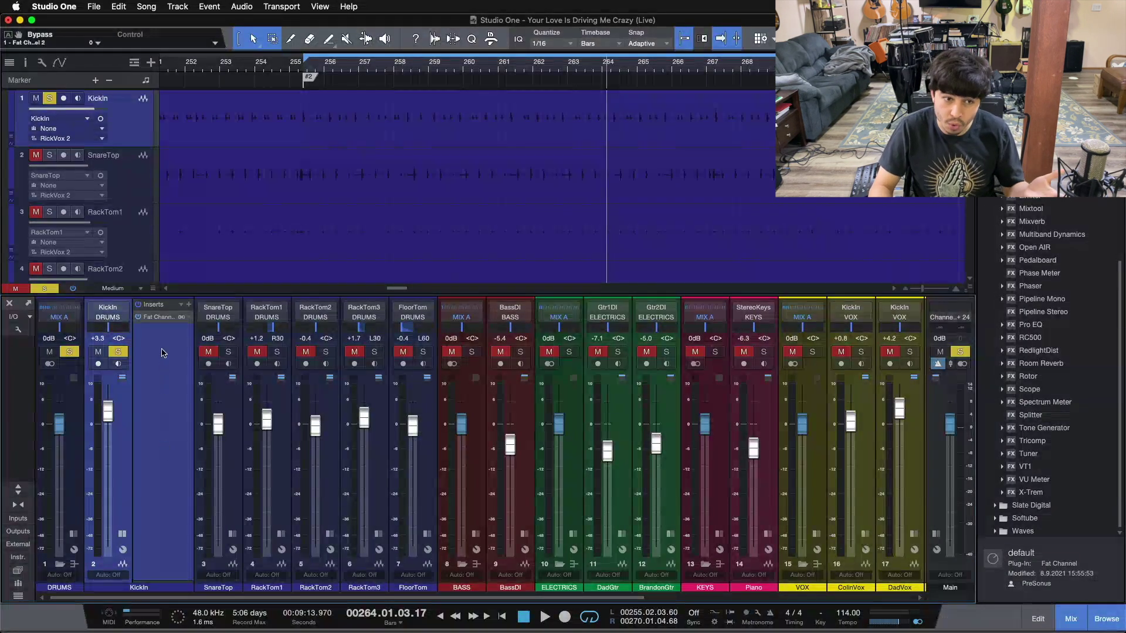
pyautogui.click(159, 318)
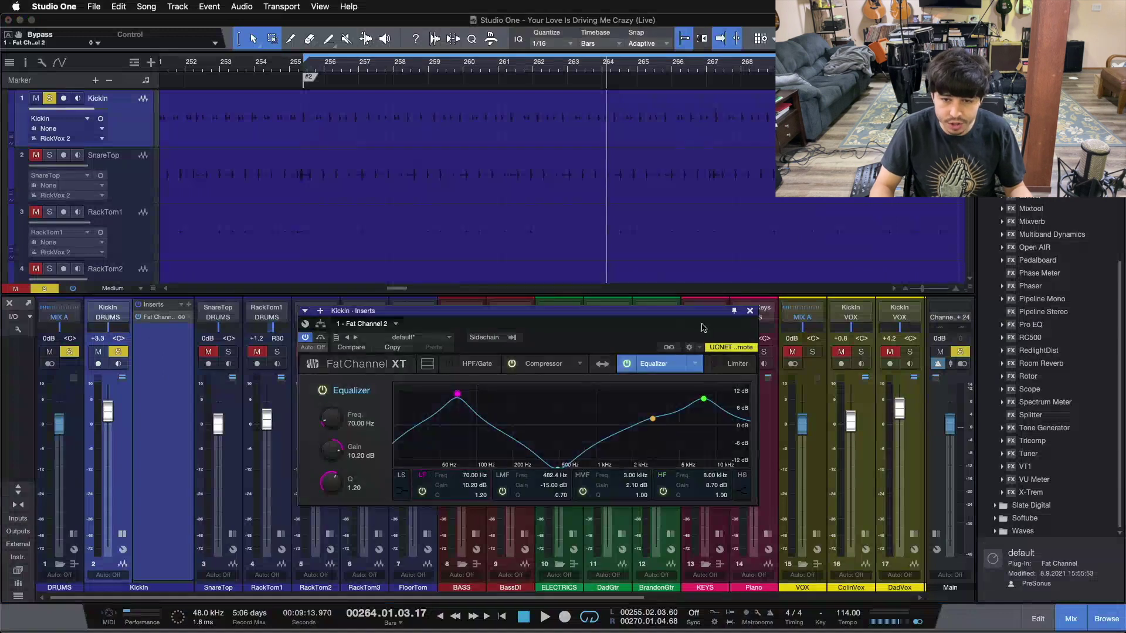
pyautogui.click(715, 364)
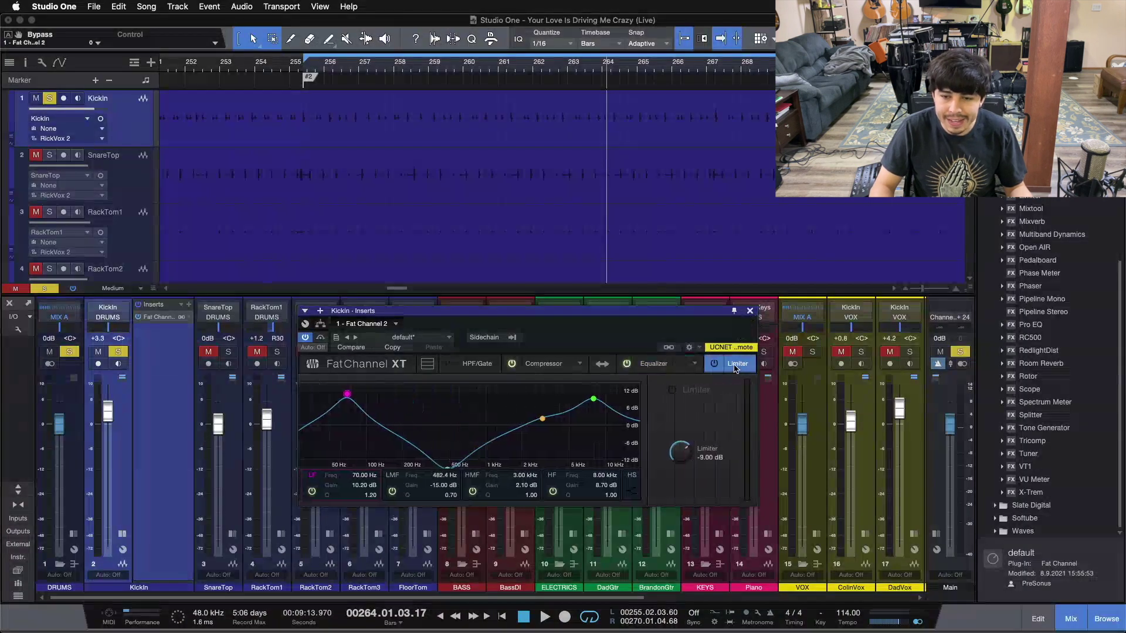
pyautogui.click(715, 365)
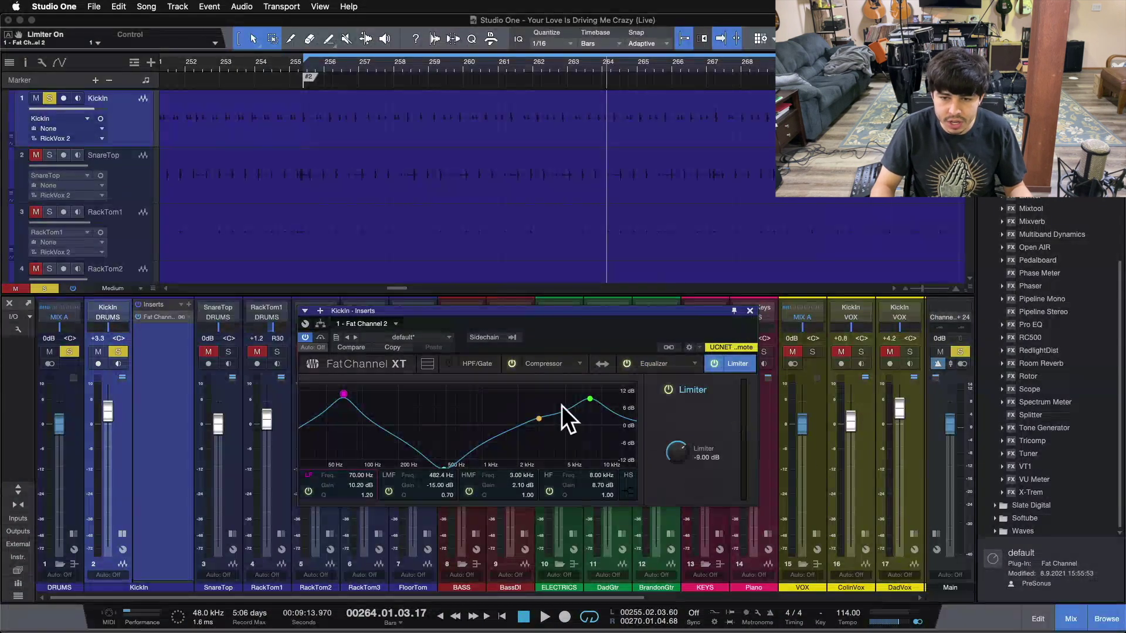
pyautogui.click(751, 310)
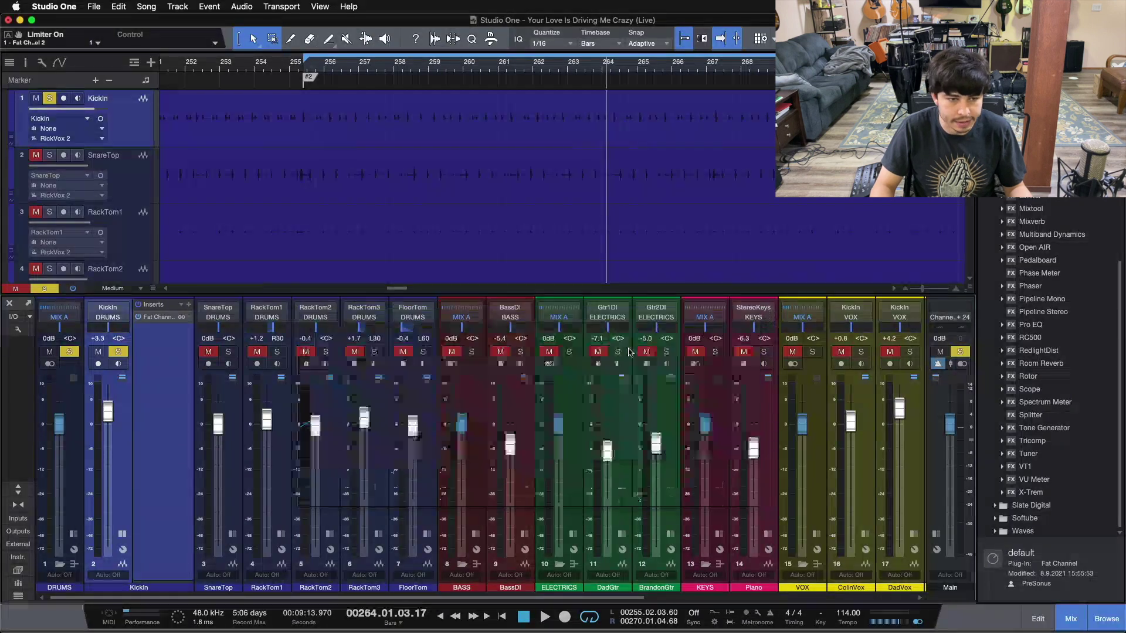
# Solo SnareTop instead of KickIn, swap the expanded inserts to SnareTop and open its Fat Channel.
pyautogui.click(122, 534)
pyautogui.click(119, 352)
pyautogui.click(167, 352)
pyautogui.click(170, 534)
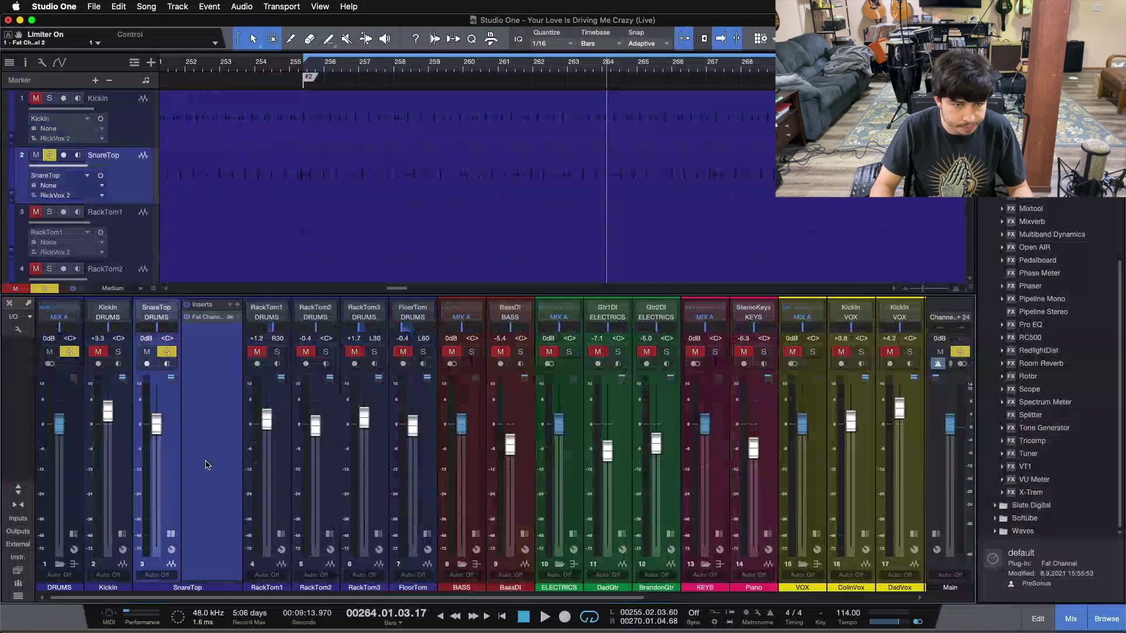
pyautogui.click(208, 318)
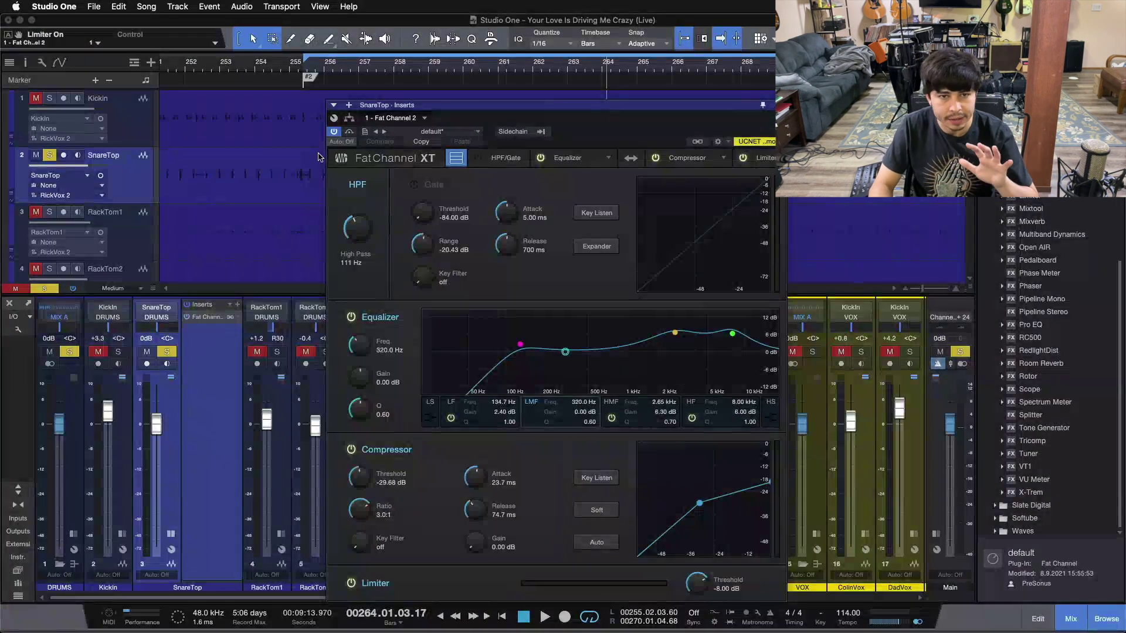
# Switch the SnareTop Fat Channel to its compact single-section view and move its window down over the mixer.
pyautogui.click(460, 158)
pyautogui.moveTo(592, 132); pyautogui.dragTo(426, 313)
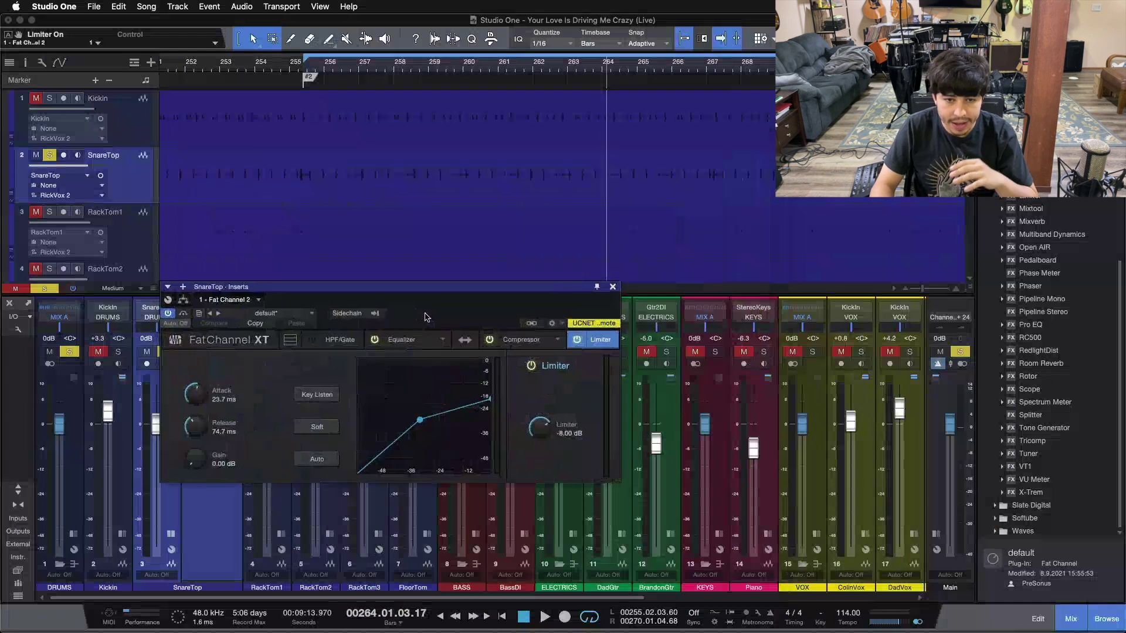
# Review the snare's Equalizer with its LF band, its Compressor settings and its HPF/Gate section.
pyautogui.click(411, 337)
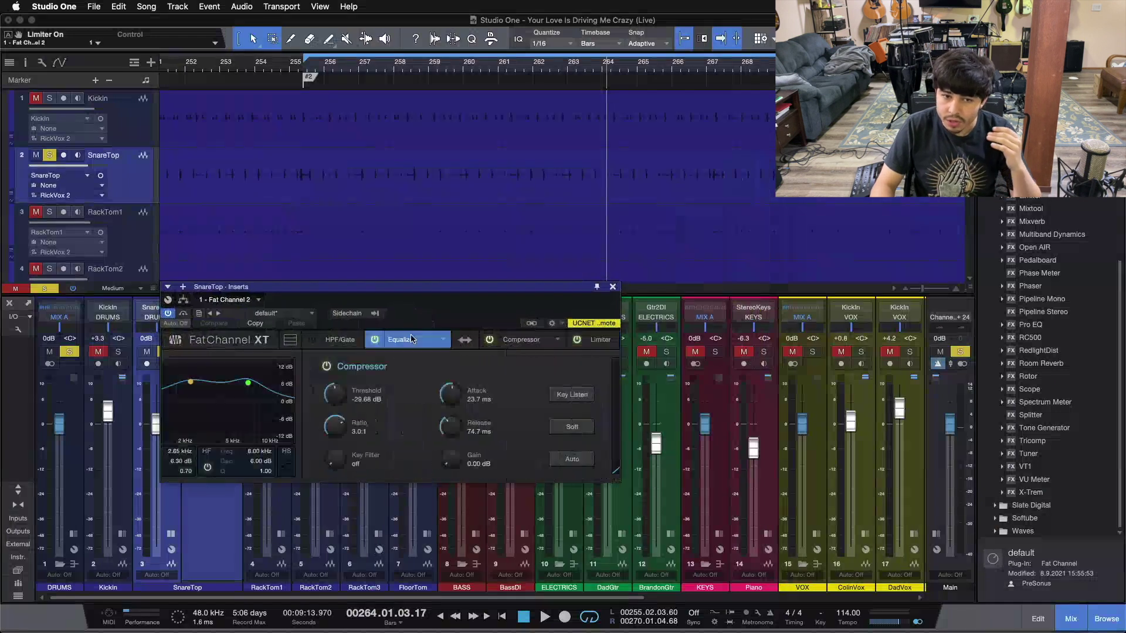
pyautogui.click(519, 340)
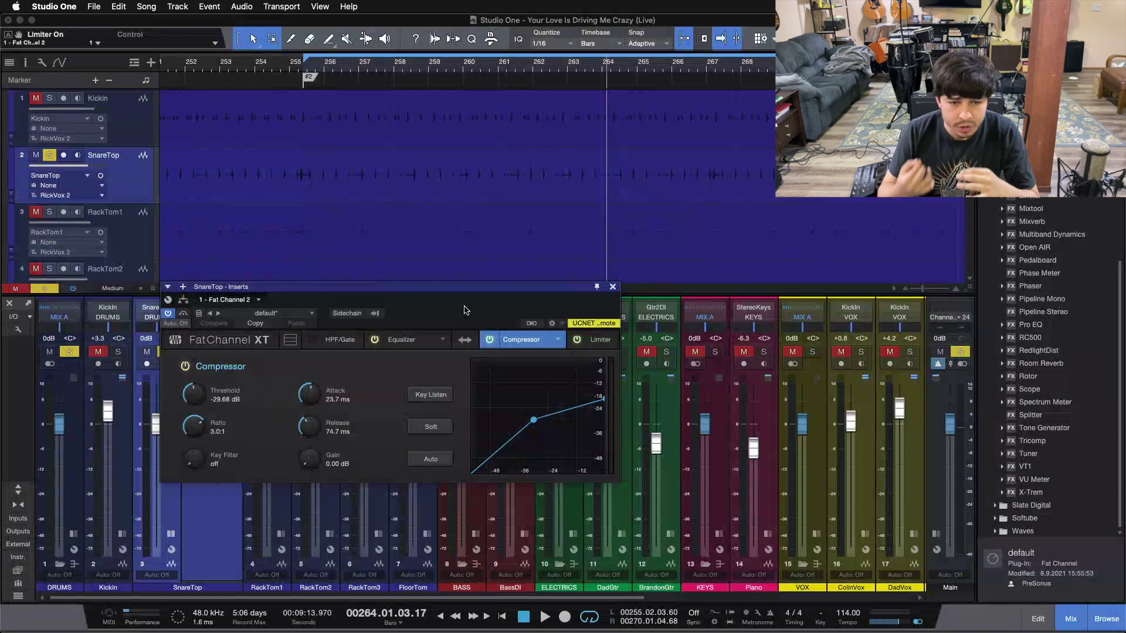
pyautogui.click(416, 340)
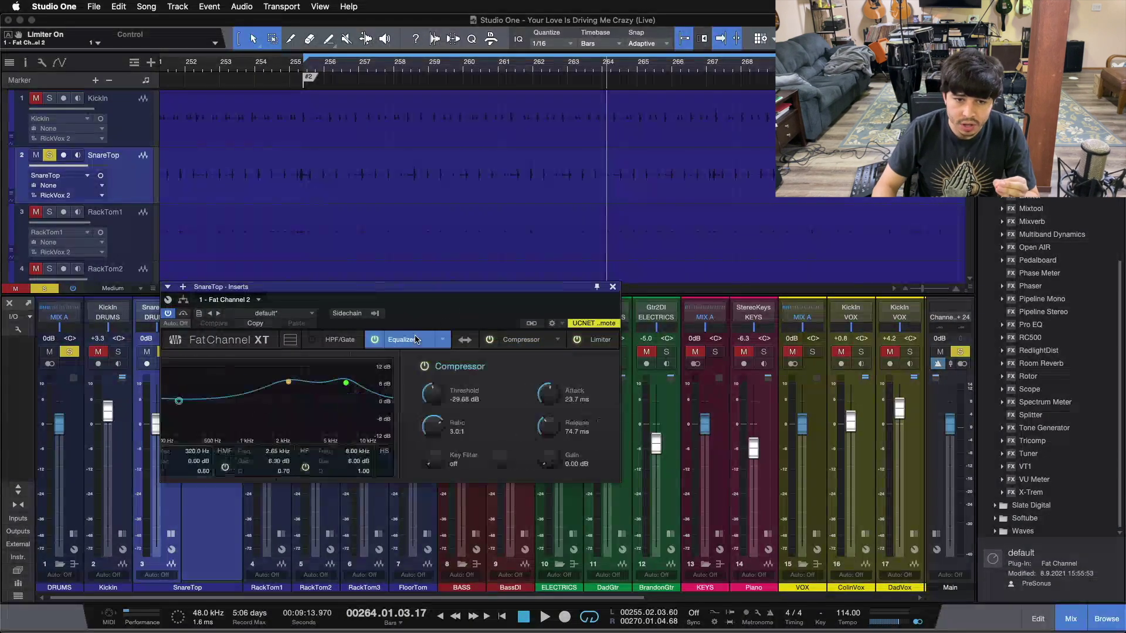
pyautogui.click(357, 396)
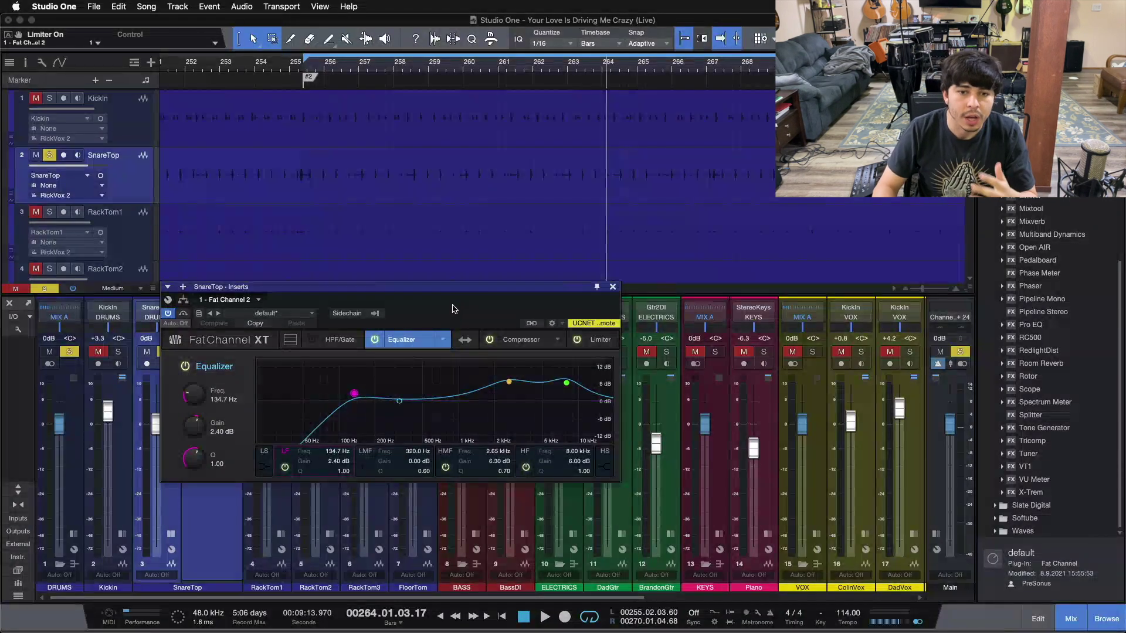
pyautogui.click(334, 340)
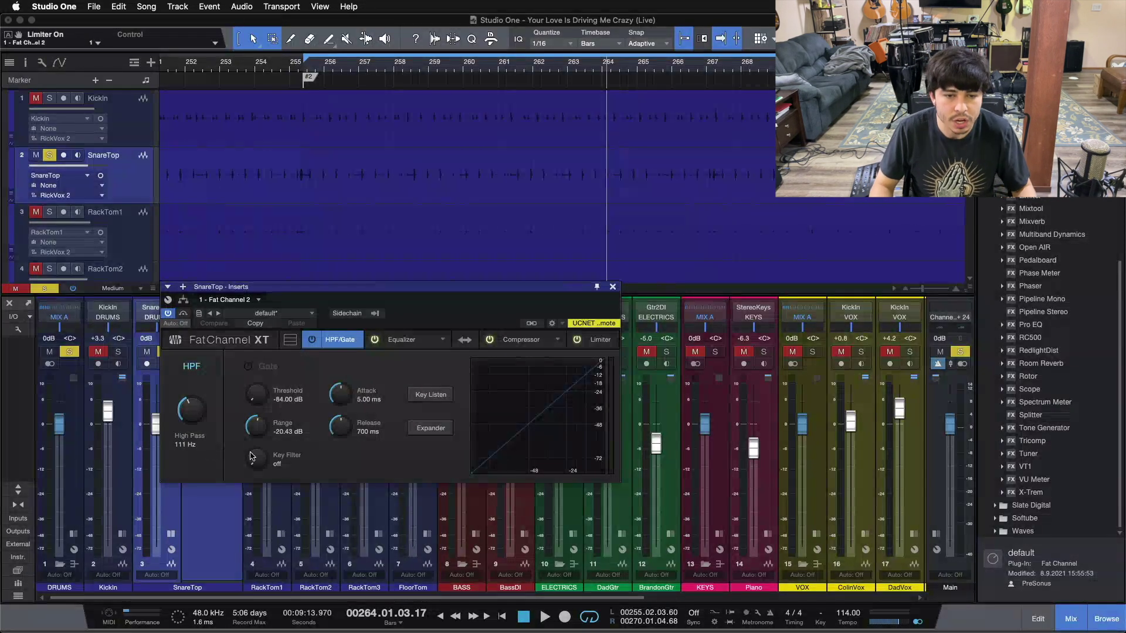
# Show the snare's Equalizer, uncover the SnareTop channel strip and turn off the Compressor and Limiter.
pyautogui.click(401, 340)
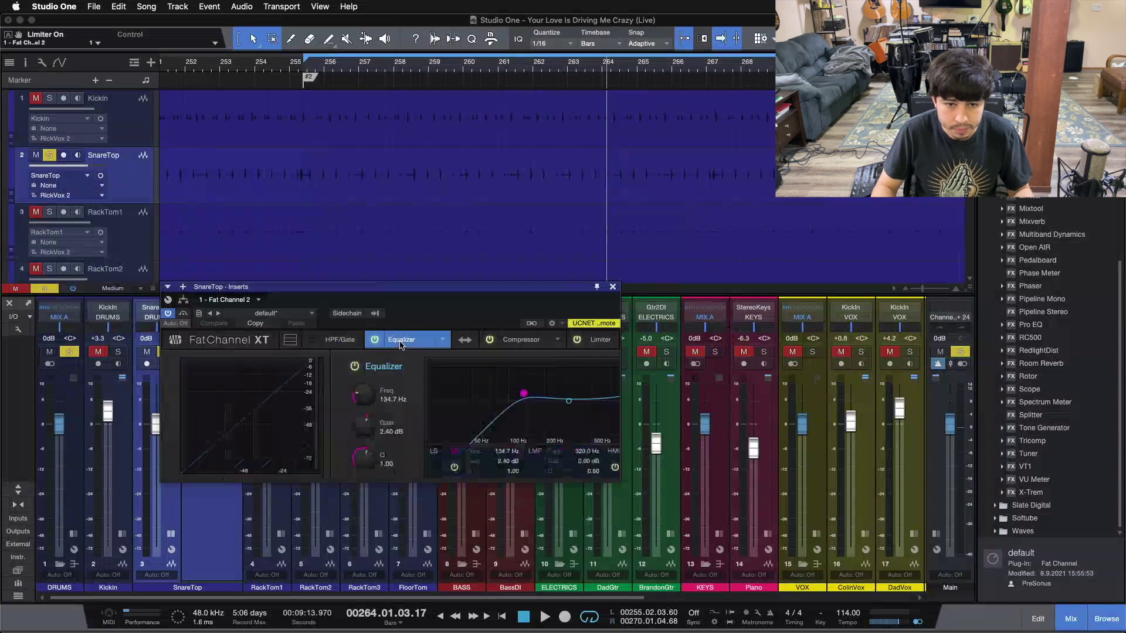
pyautogui.moveTo(415, 319); pyautogui.dragTo(552, 342)
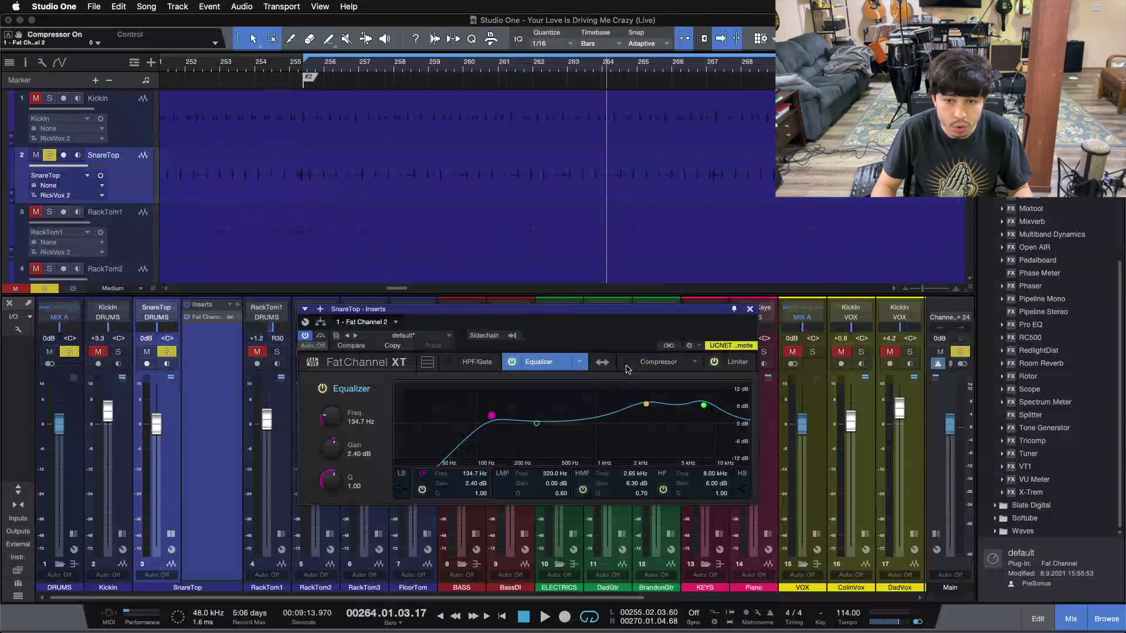
pyautogui.click(714, 363)
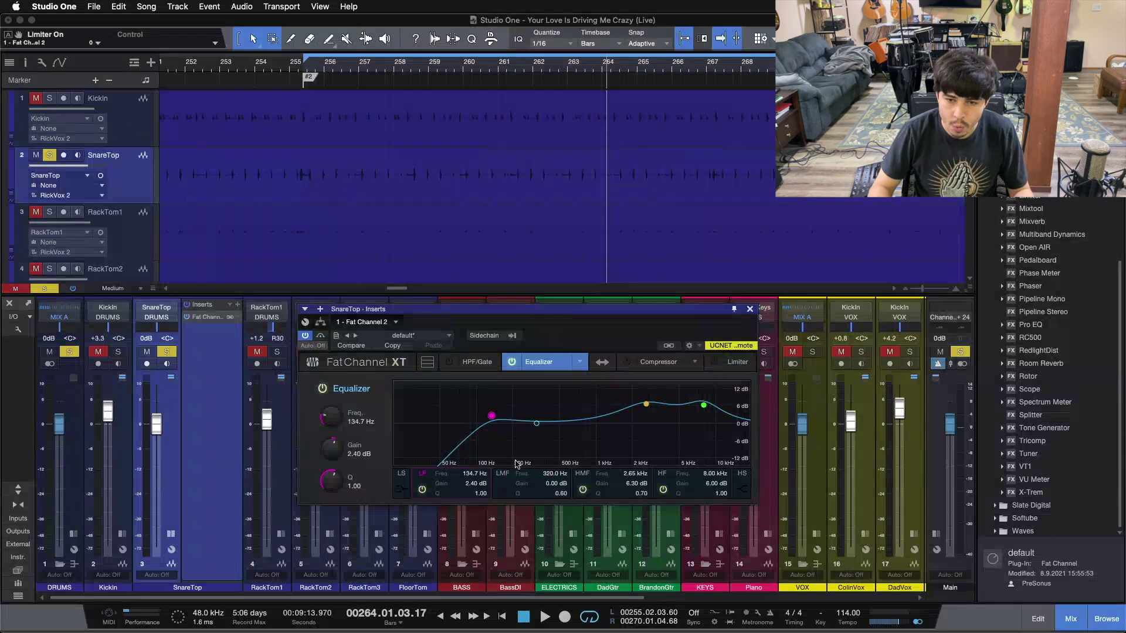
# Inspect the frequency, gain and Q of the HMF and HF bands in the snare's Equalizer.
pyautogui.click(582, 473)
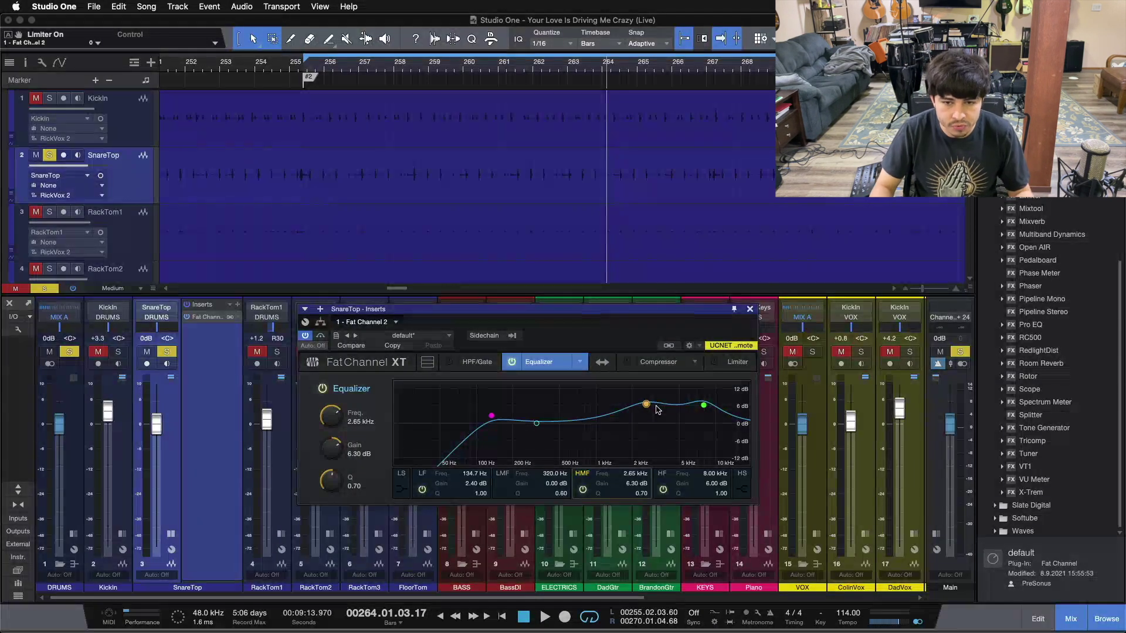
pyautogui.click(704, 406)
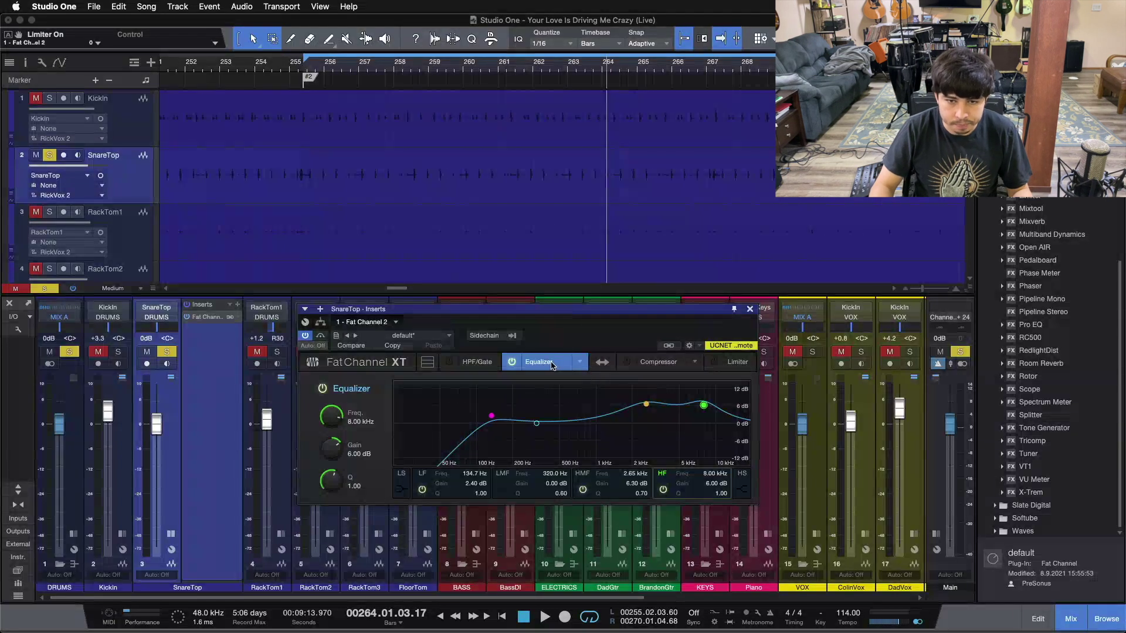
# Play the soloed snare from the loop start and compare it with the Fat Channel bypassed and active, leaving it active and stopping playback.
pyautogui.press('space')
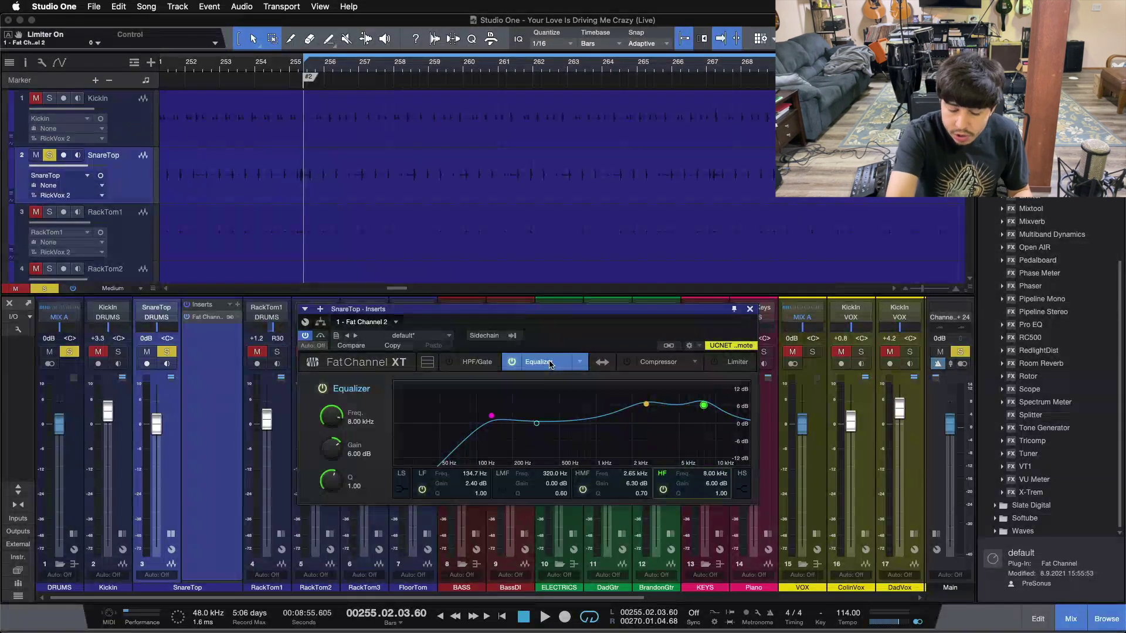
pyautogui.press('space')
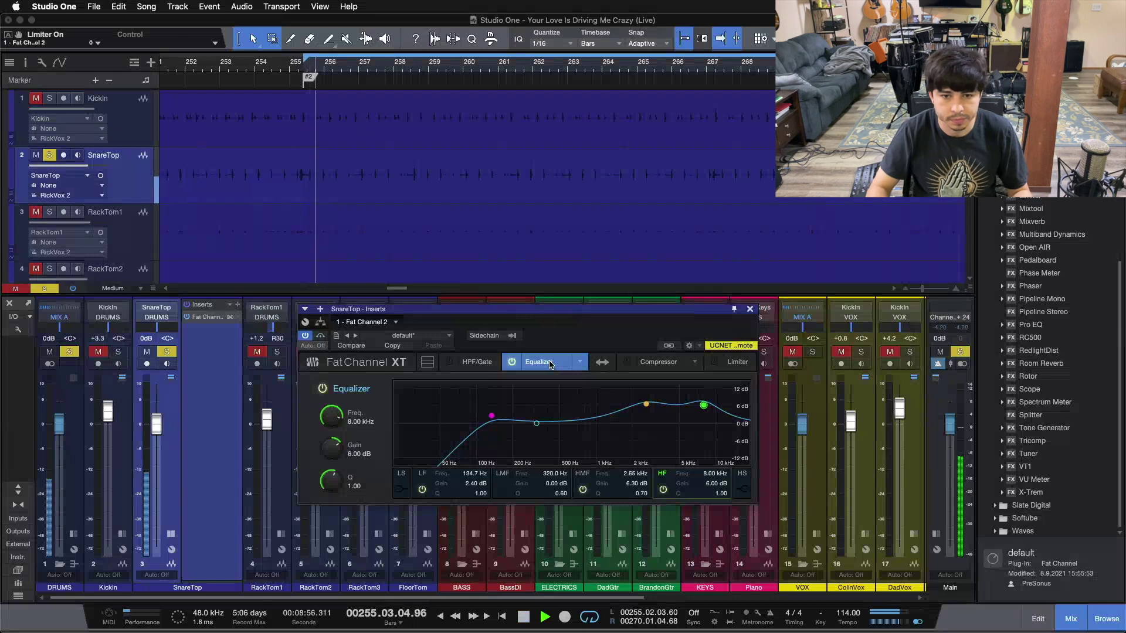
pyautogui.click(321, 338)
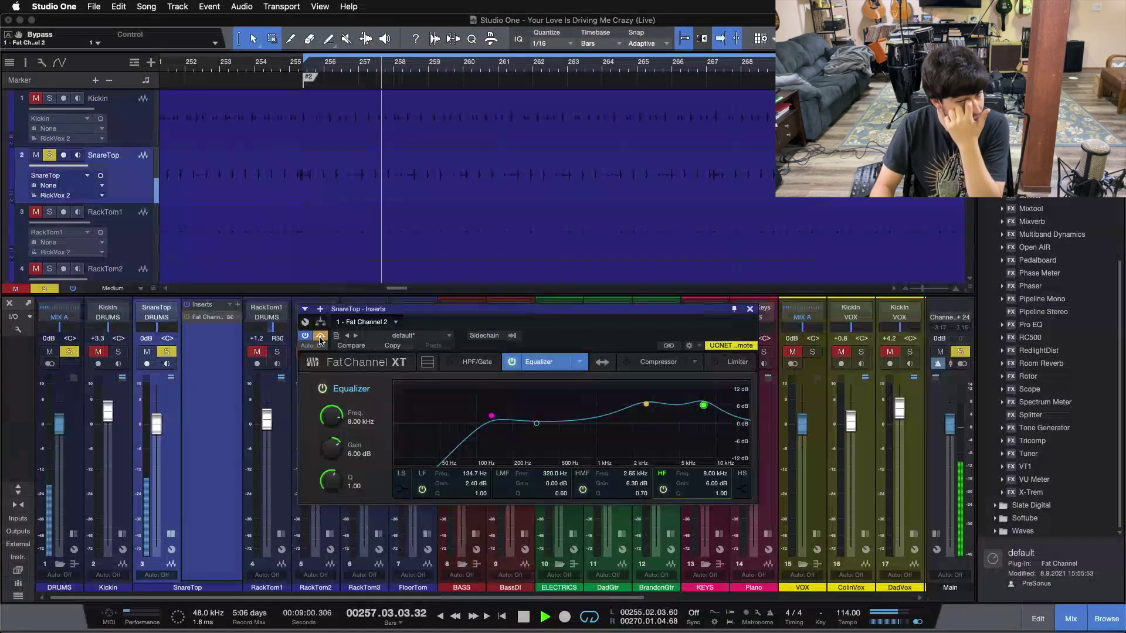
pyautogui.click(320, 338)
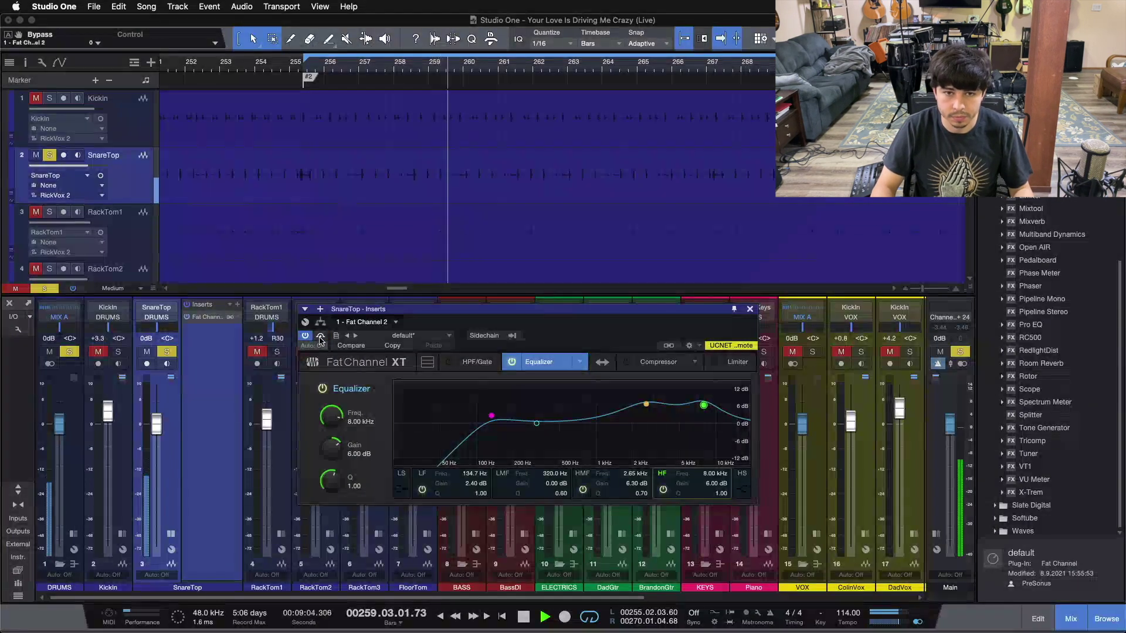
pyautogui.click(321, 338)
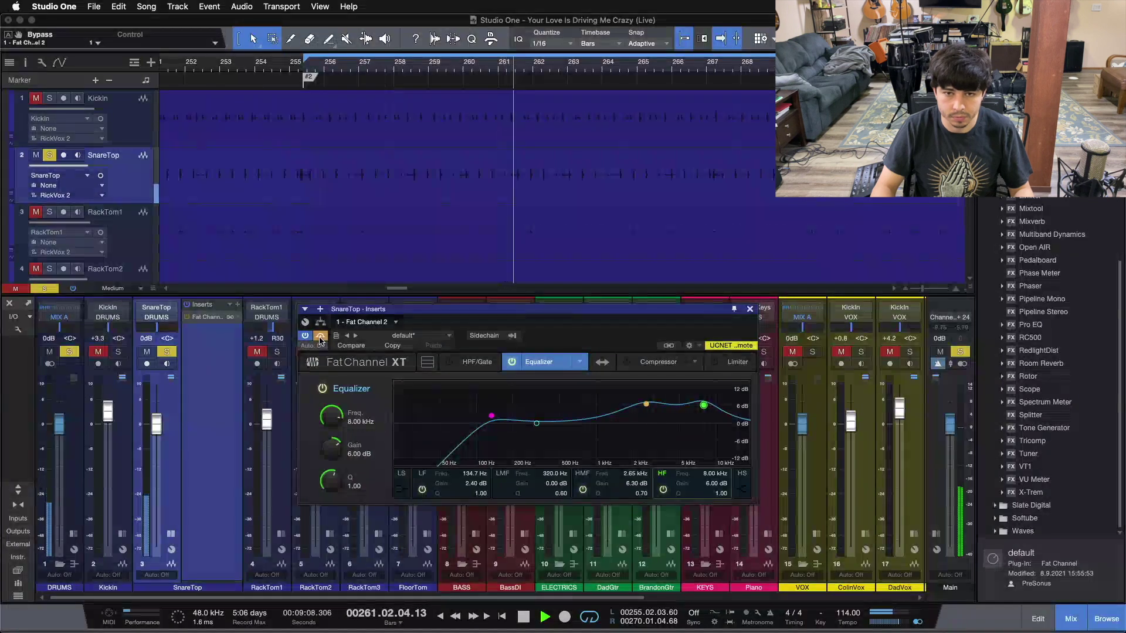
pyautogui.click(320, 338)
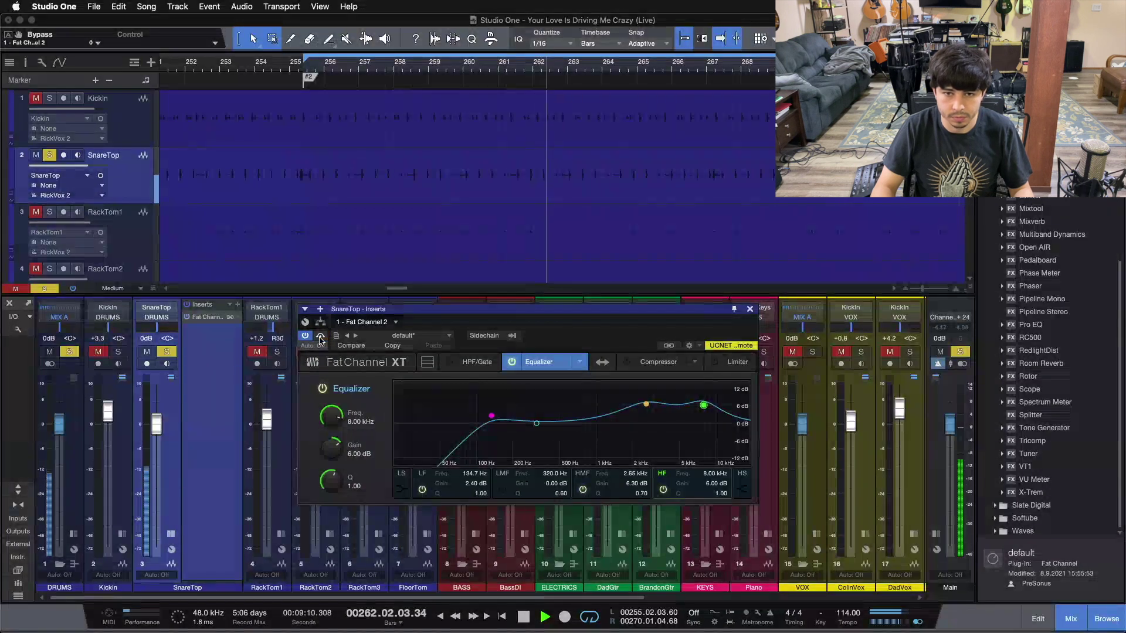
pyautogui.click(320, 338)
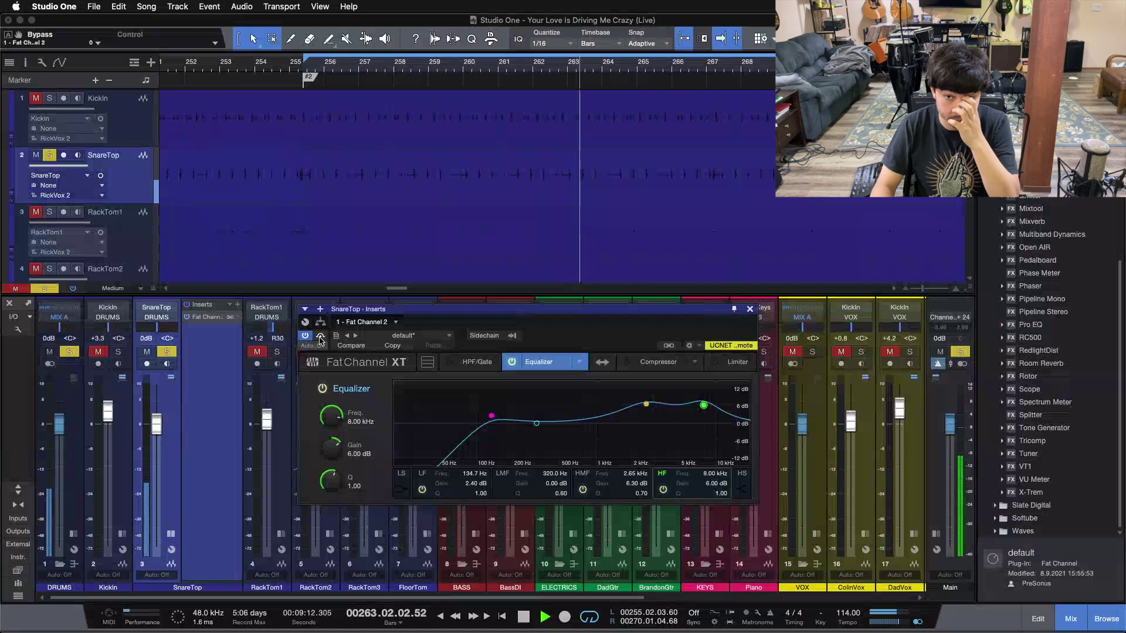
pyautogui.click(320, 338)
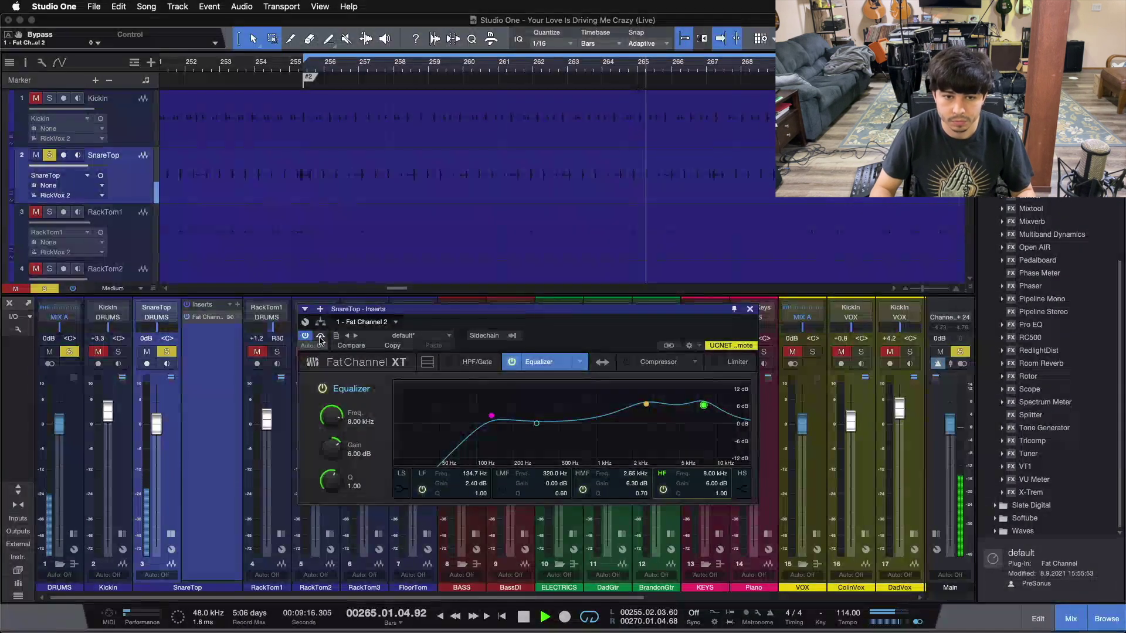
pyautogui.click(321, 337)
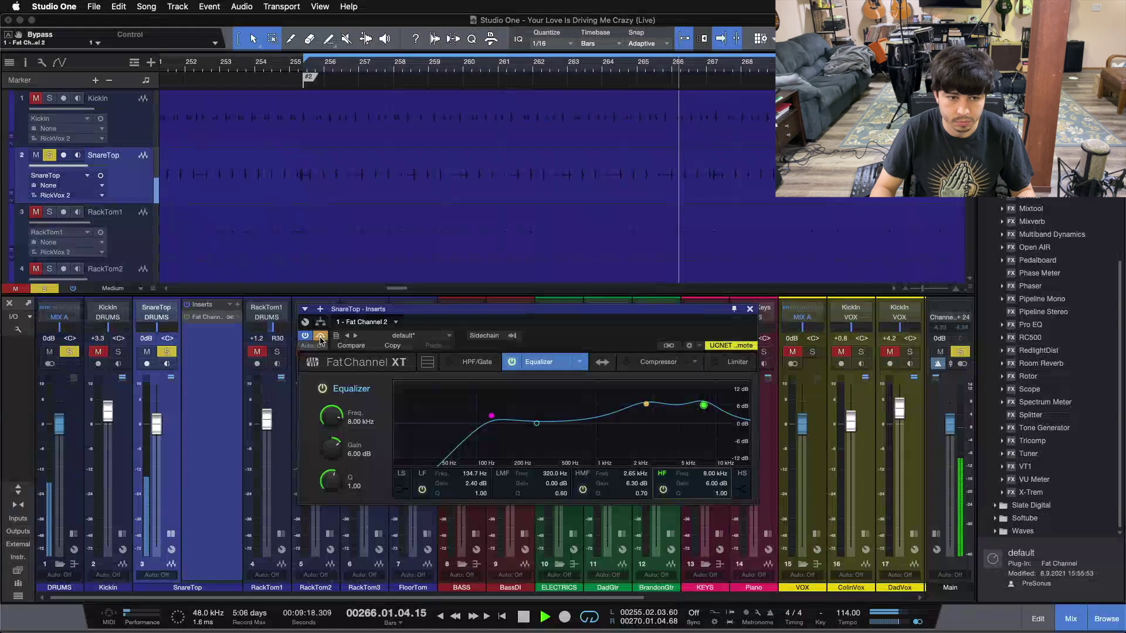
pyautogui.click(320, 339)
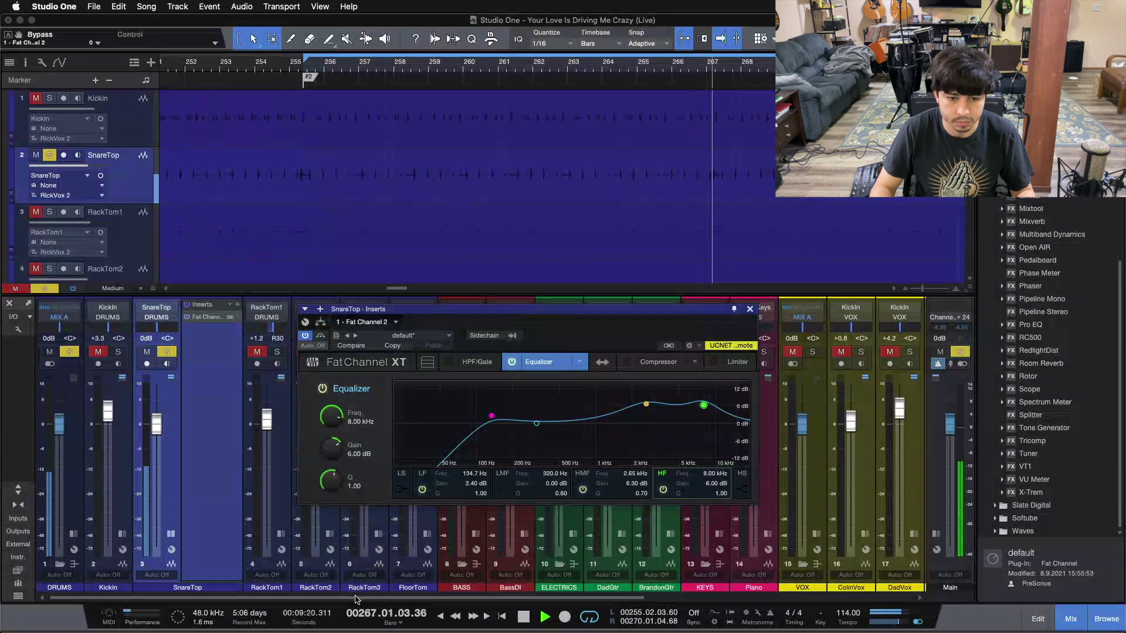
pyautogui.hscroll(5, 896, 520)
pyautogui.hscroll(-5, 213, 552)
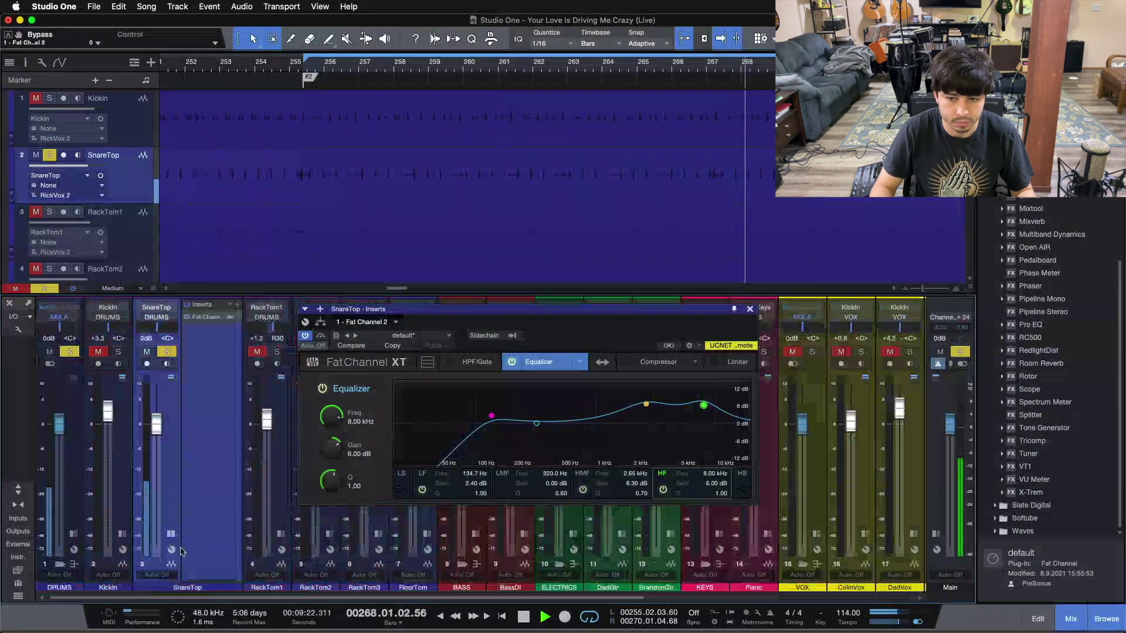
pyautogui.press('space')
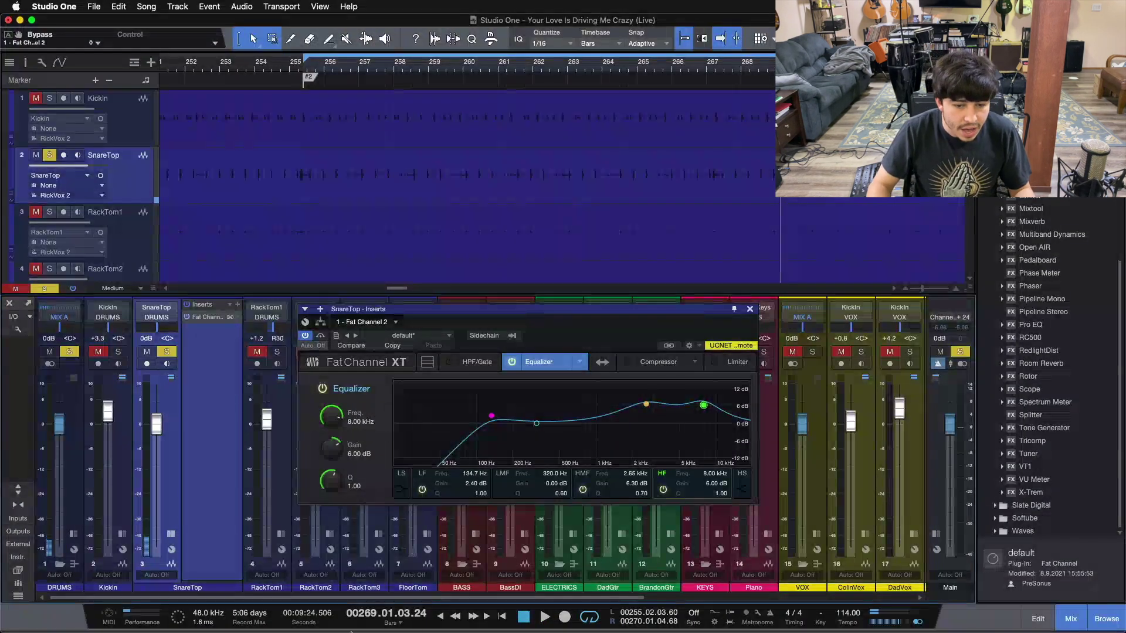
pyautogui.moveTo(353, 598); pyautogui.dragTo(49, 573)
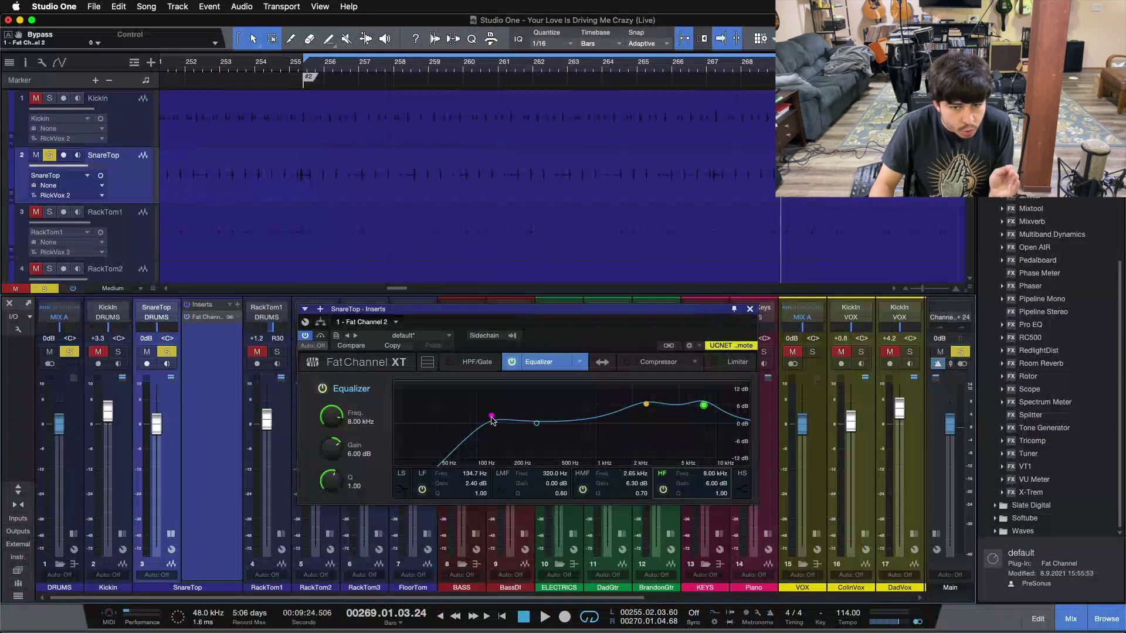
# Inspect the LF and HF bands of the snare's equalizer curve.
pyautogui.click(421, 475)
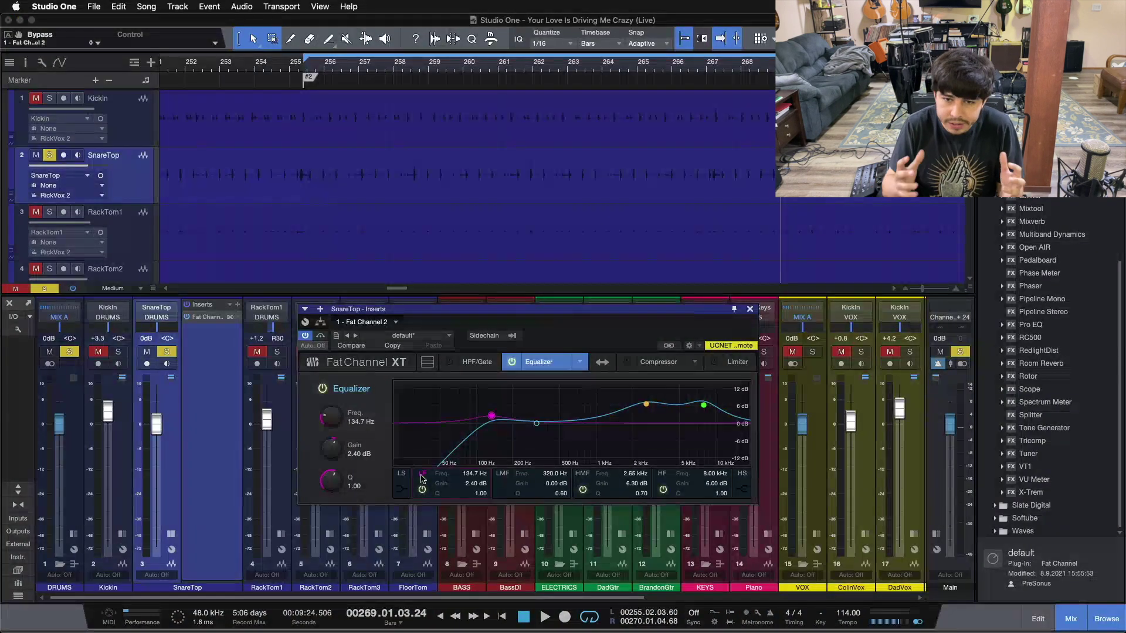
pyautogui.click(704, 406)
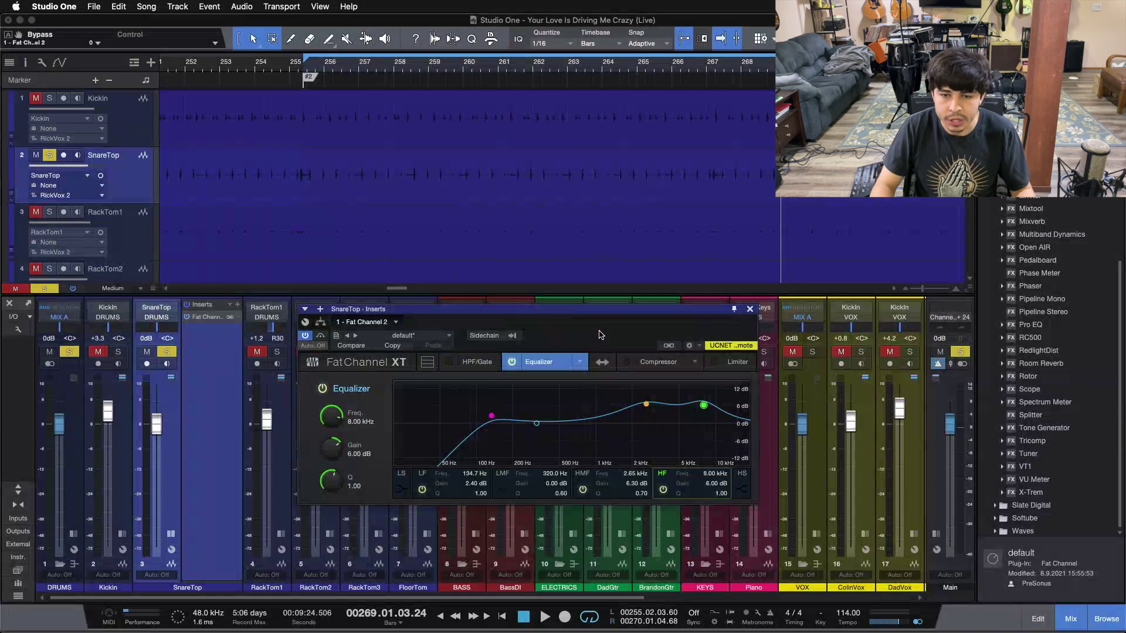
# Turn on the snare's Compressor and view the available compressor models, keeping the current one.
pyautogui.click(640, 363)
pyautogui.click(627, 362)
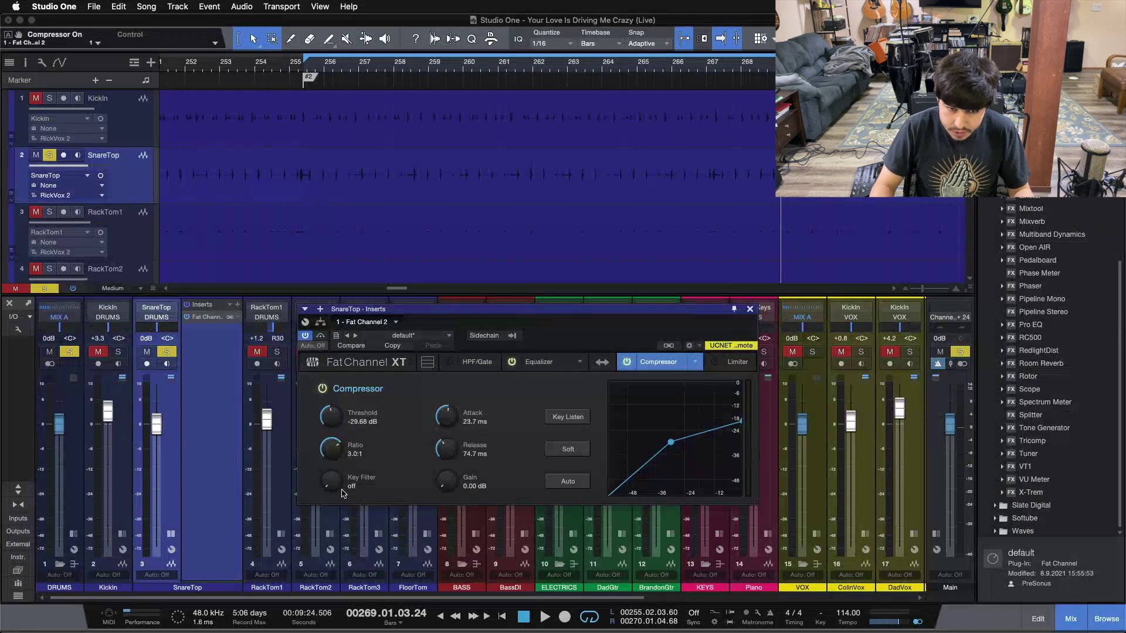
pyautogui.click(683, 364)
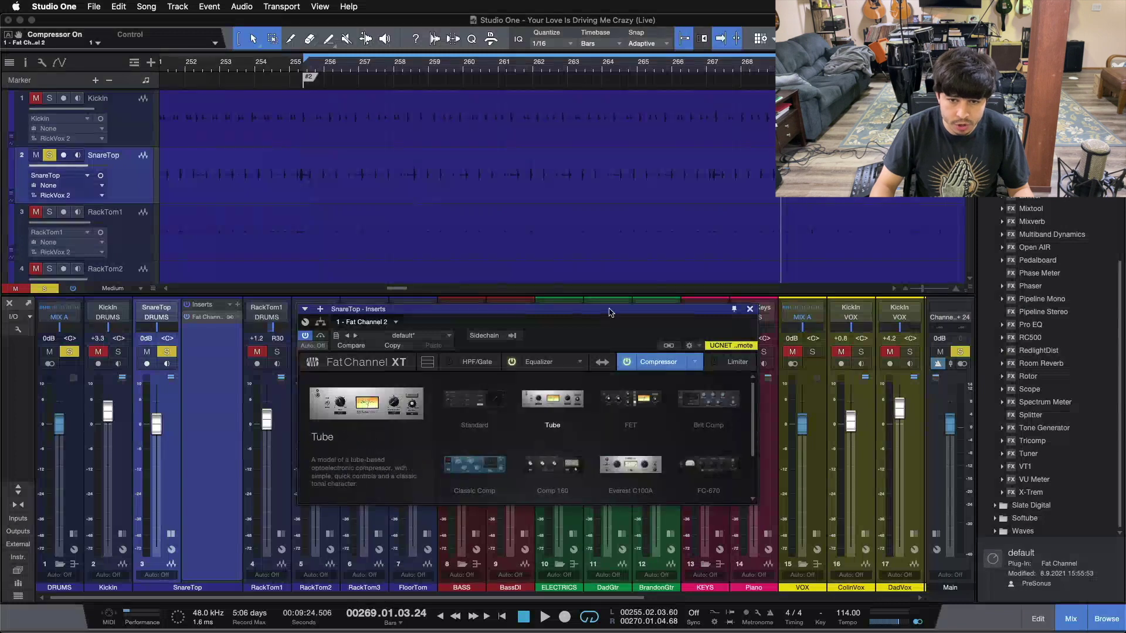
pyautogui.click(638, 313)
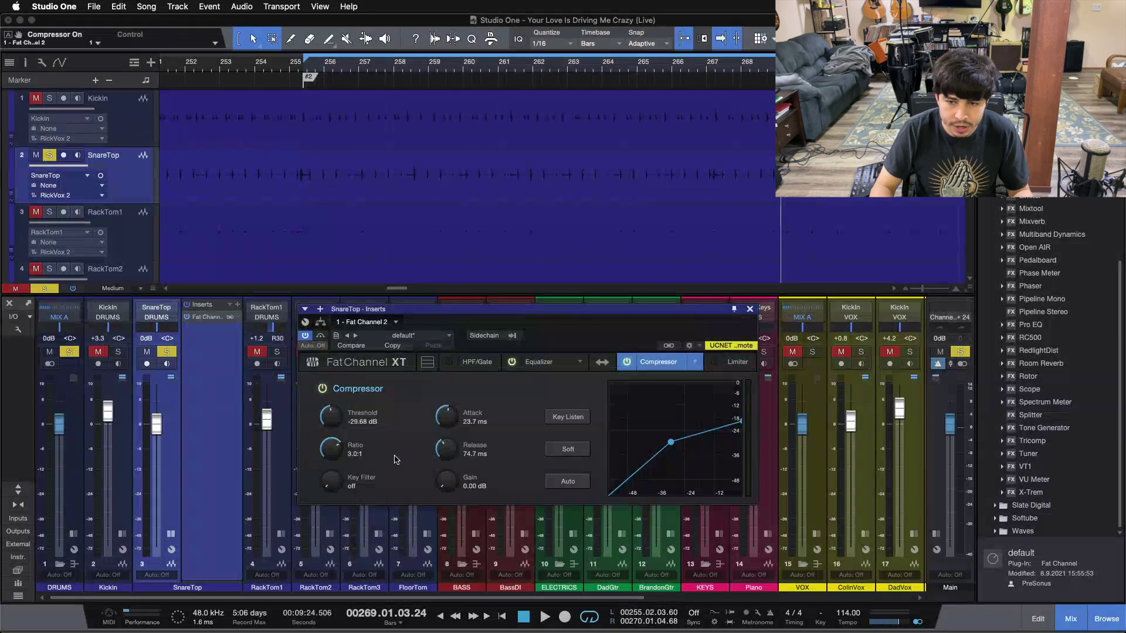
# Play the soloed snare from the loop start and compare it with the Compressor off and on, leaving it on and stopping playback.
pyautogui.press('space')
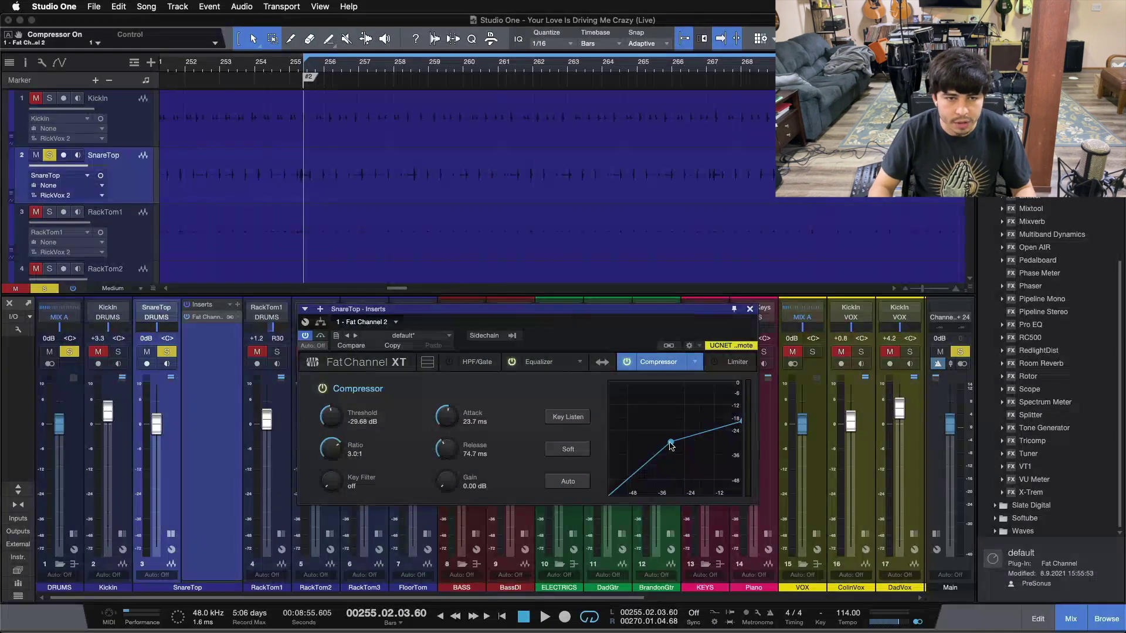
pyautogui.press('space')
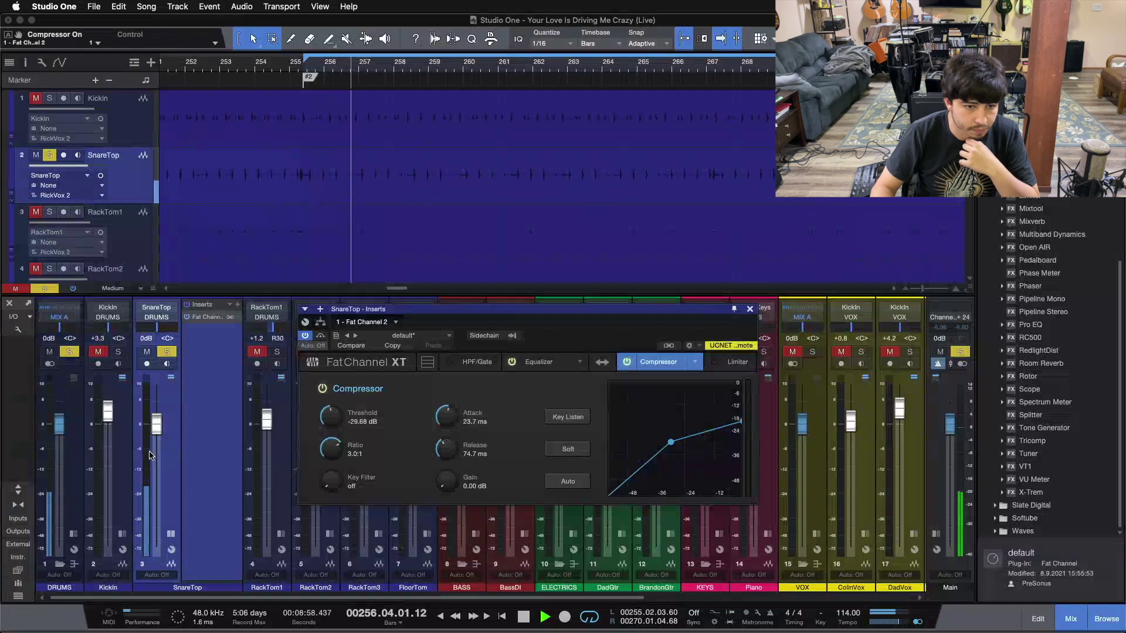
pyautogui.click(626, 362)
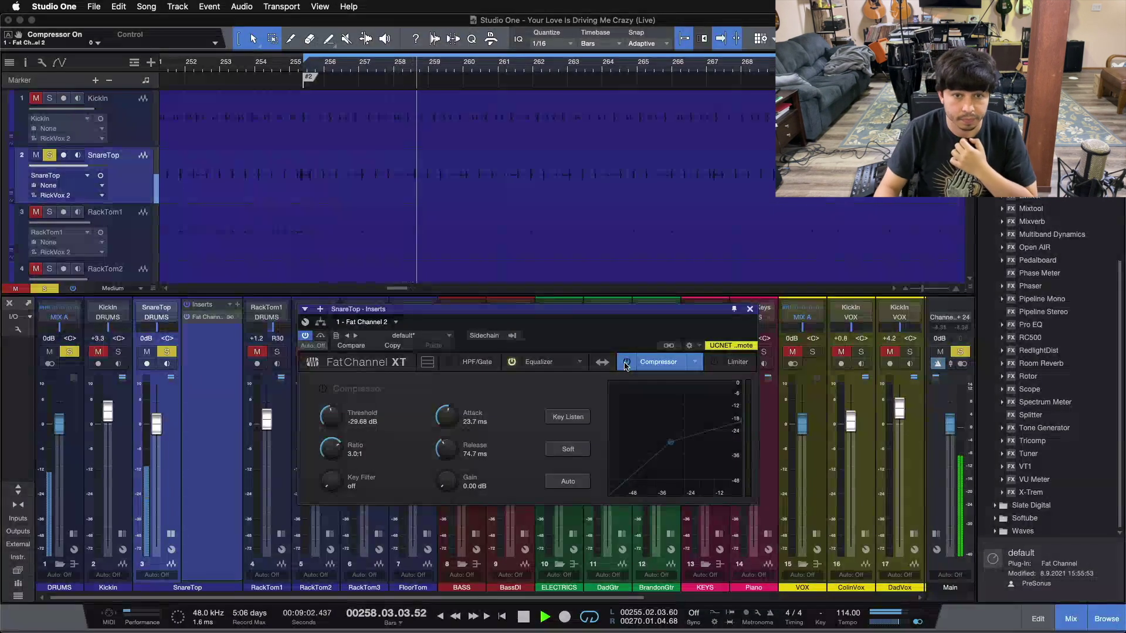
pyautogui.click(627, 363)
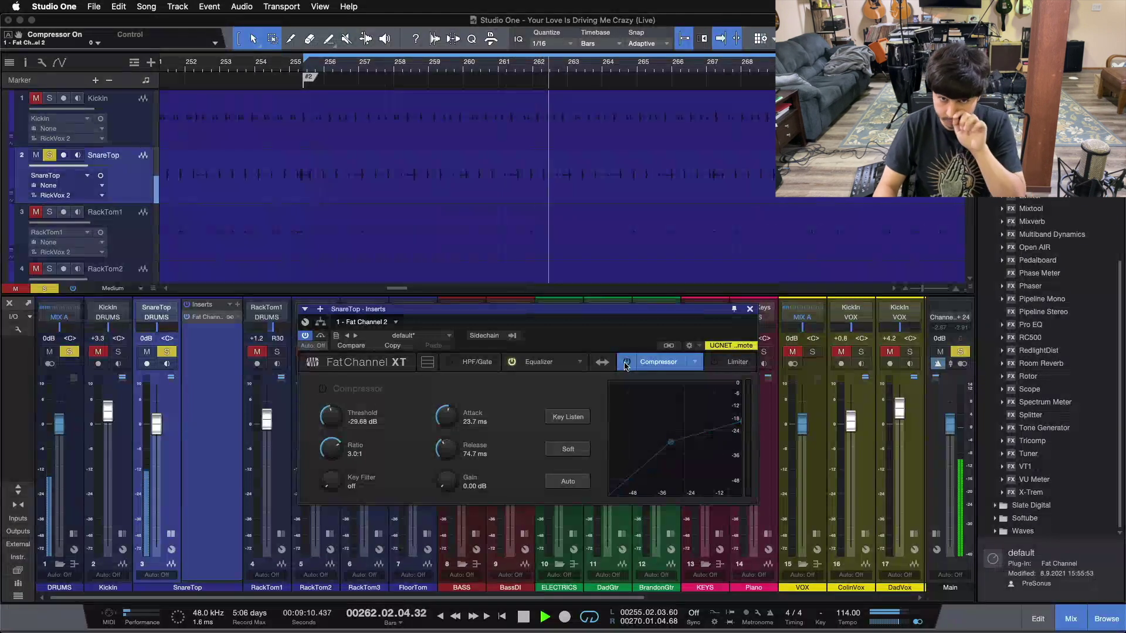
pyautogui.click(627, 362)
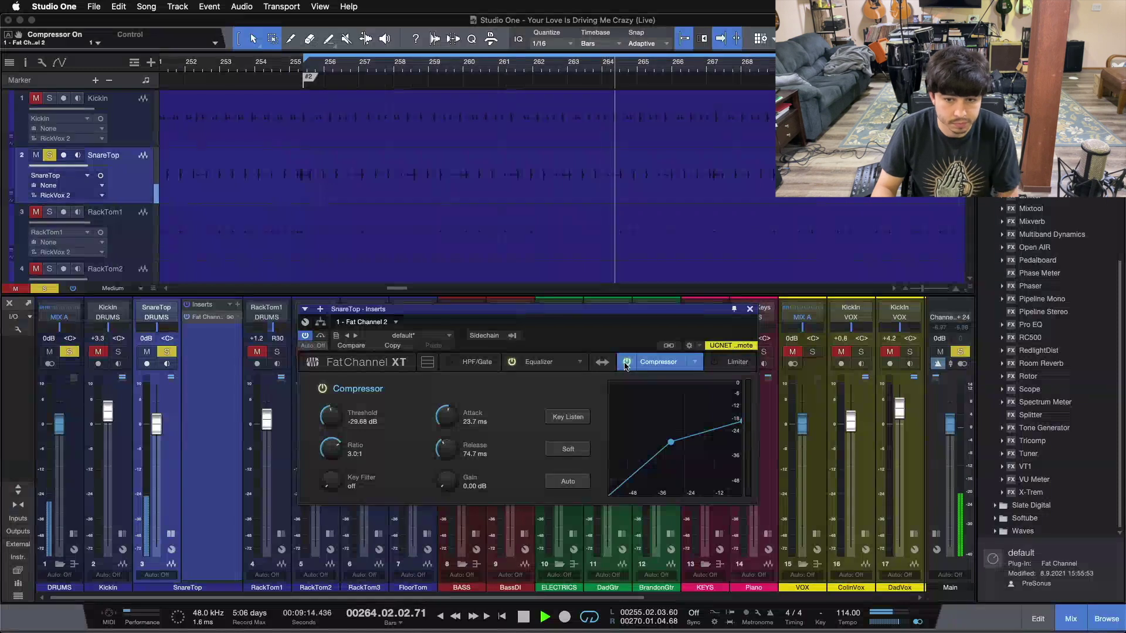
pyautogui.click(626, 362)
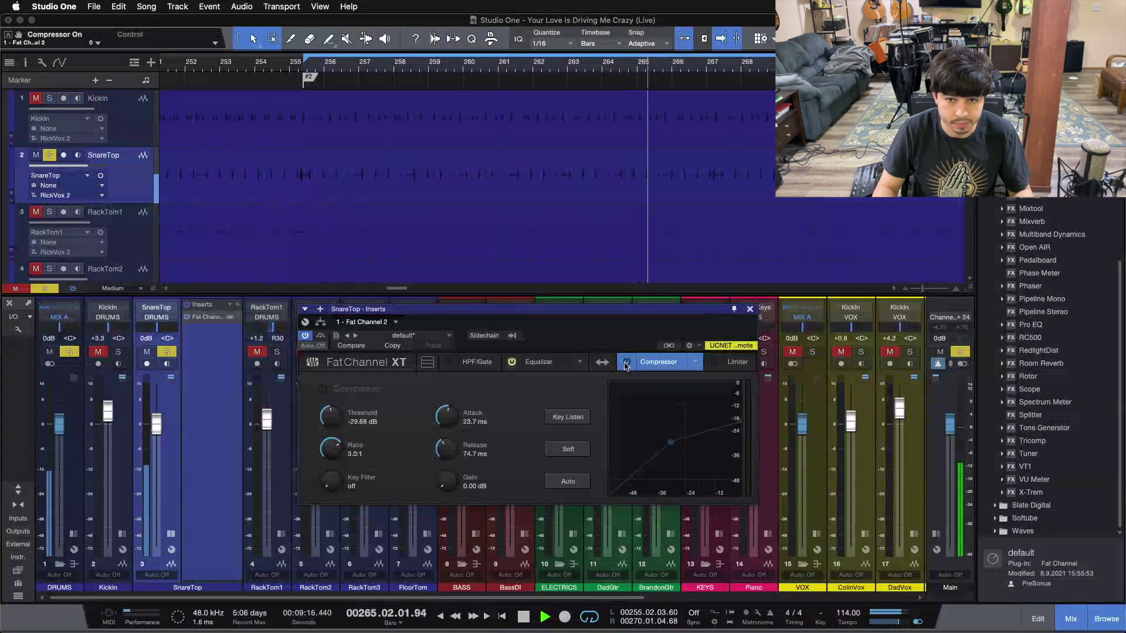
pyautogui.click(626, 363)
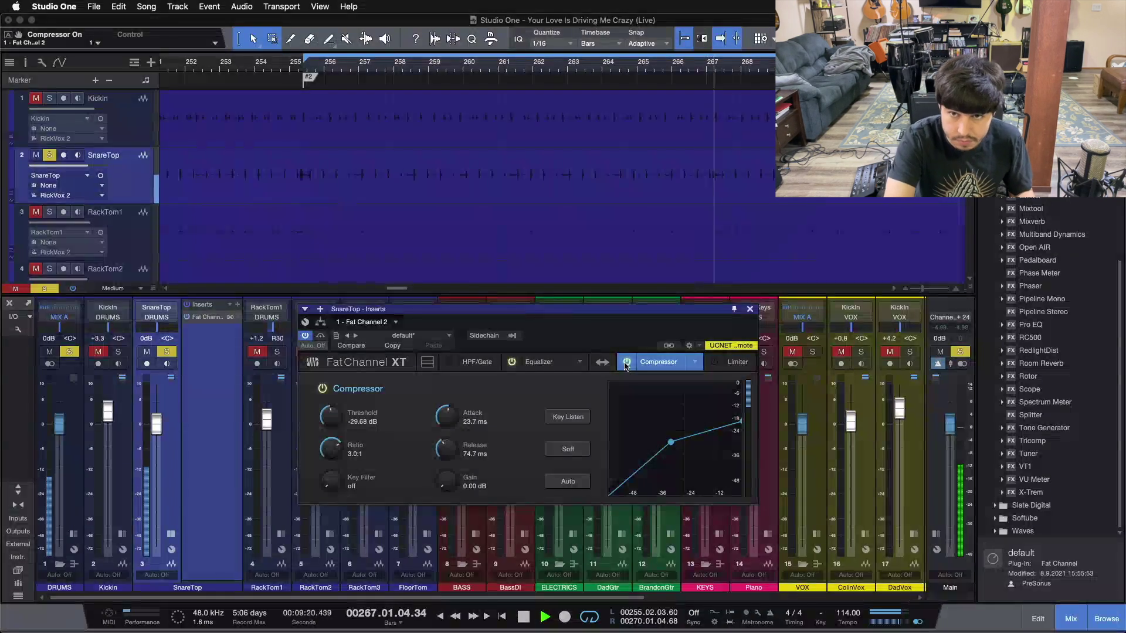
pyautogui.press('space')
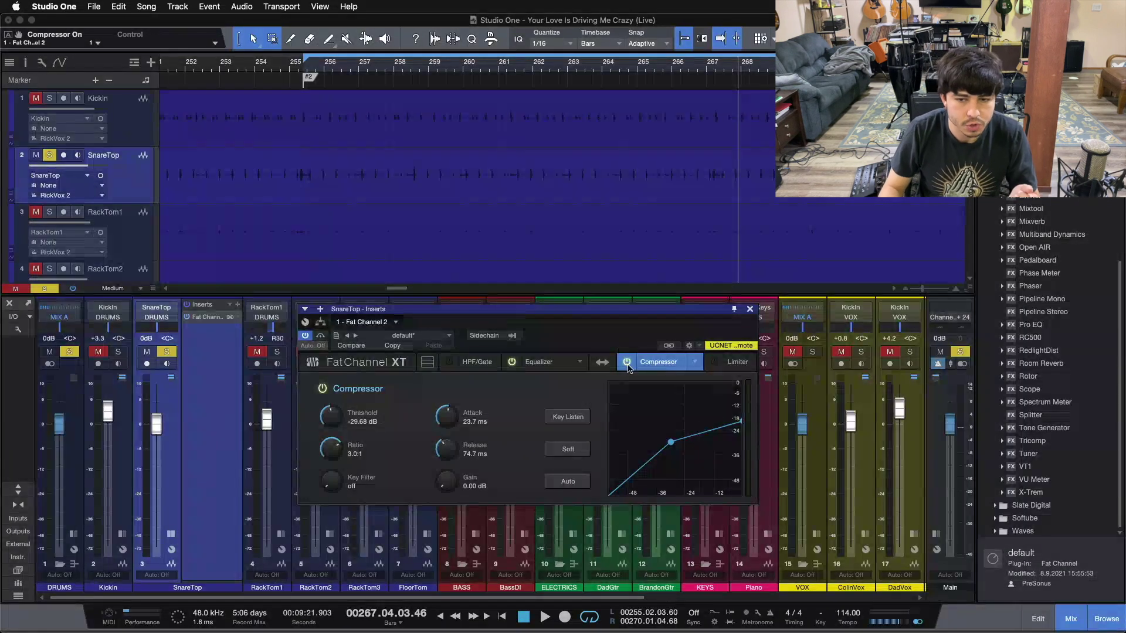
# Replay the soloed snare starting with the Compressor off, switch it on and off by ear, and stop playback with it on.
pyautogui.click(627, 363)
pyautogui.click(627, 363)
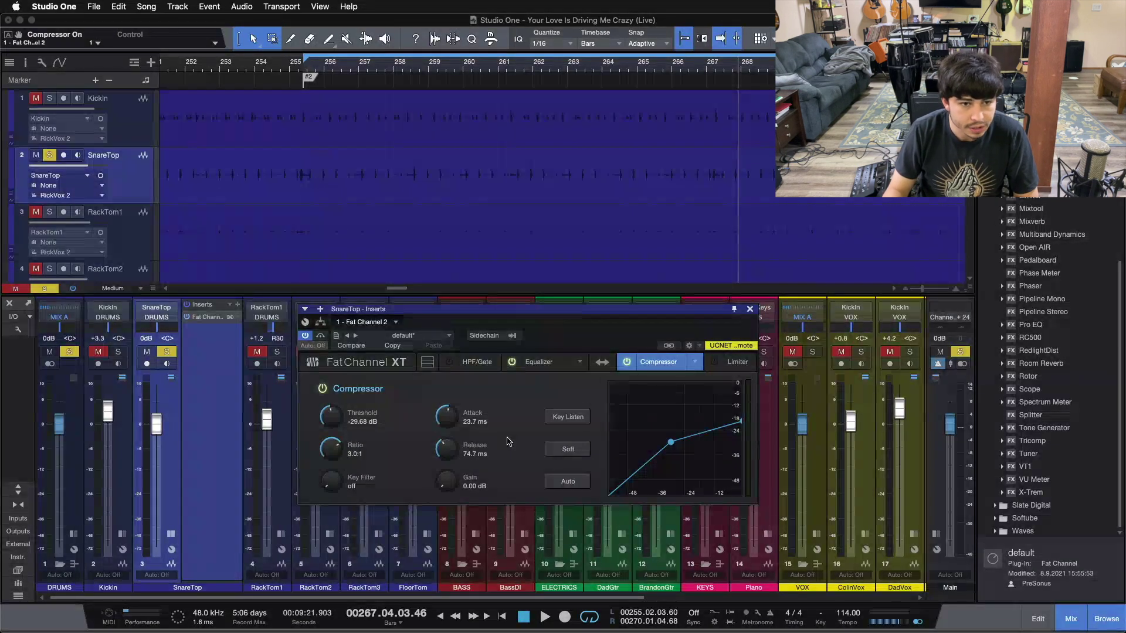
pyautogui.press('space')
pyautogui.click(627, 363)
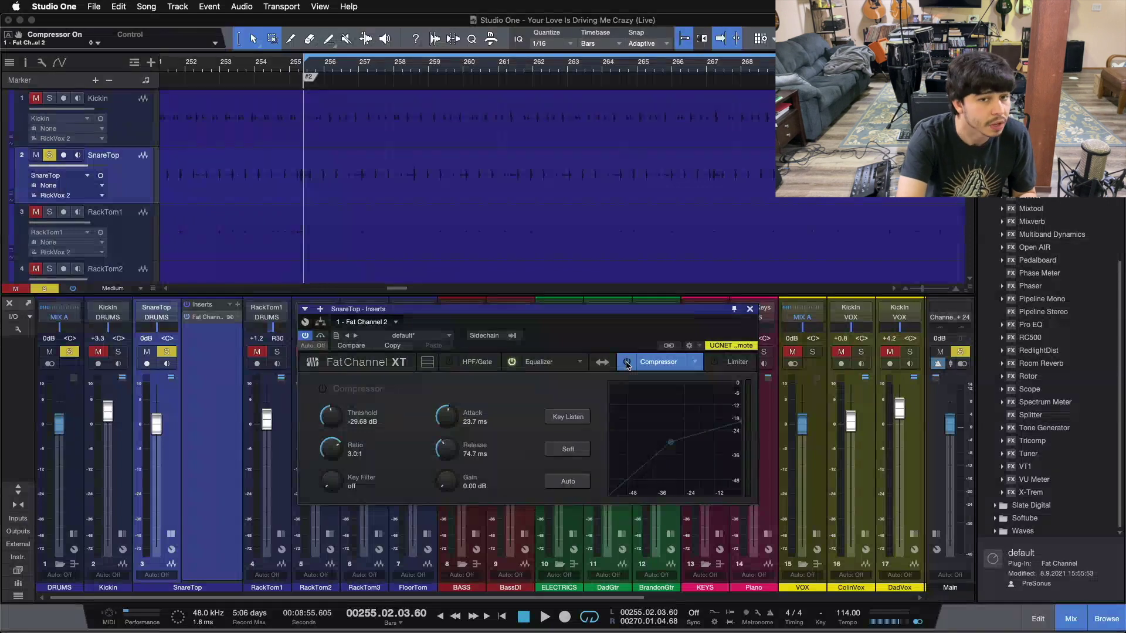
pyautogui.press('space')
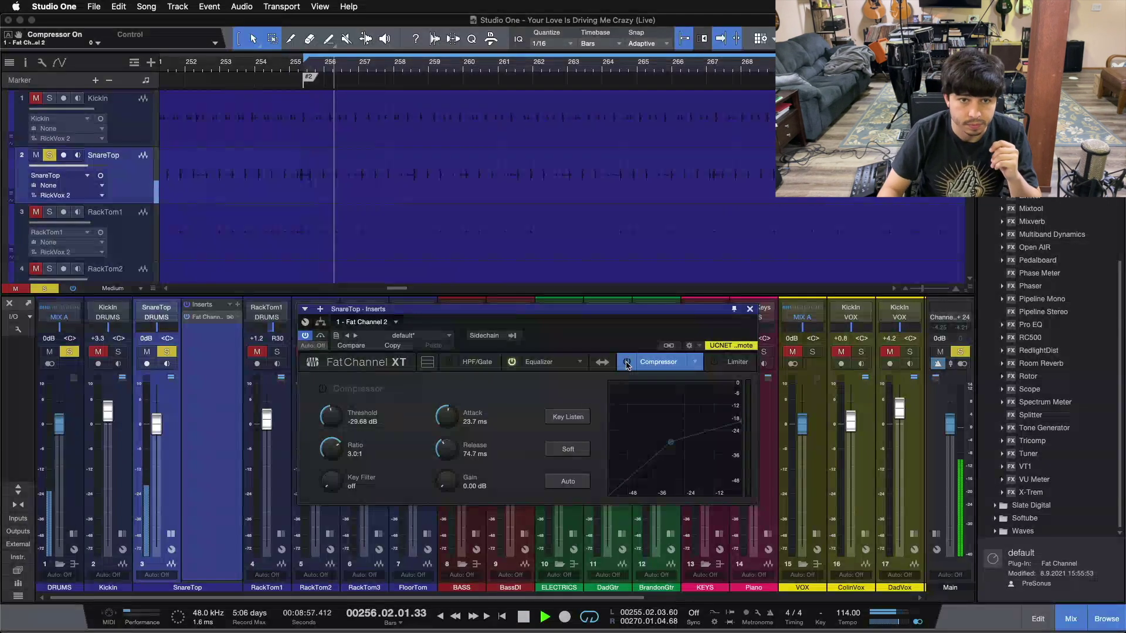
pyautogui.click(627, 362)
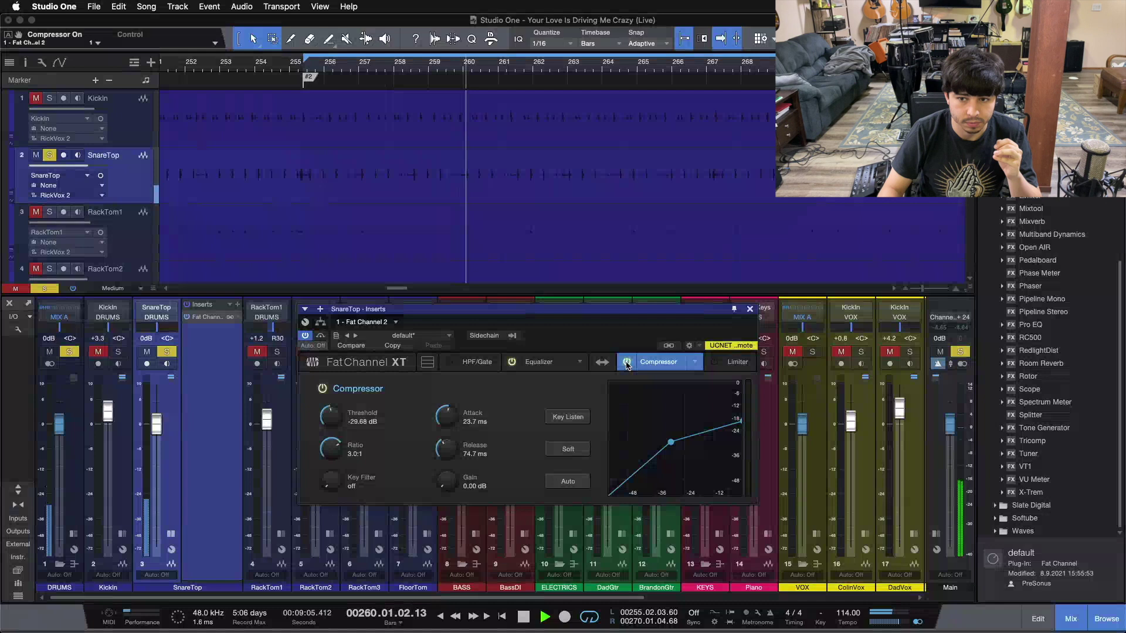
pyautogui.click(627, 362)
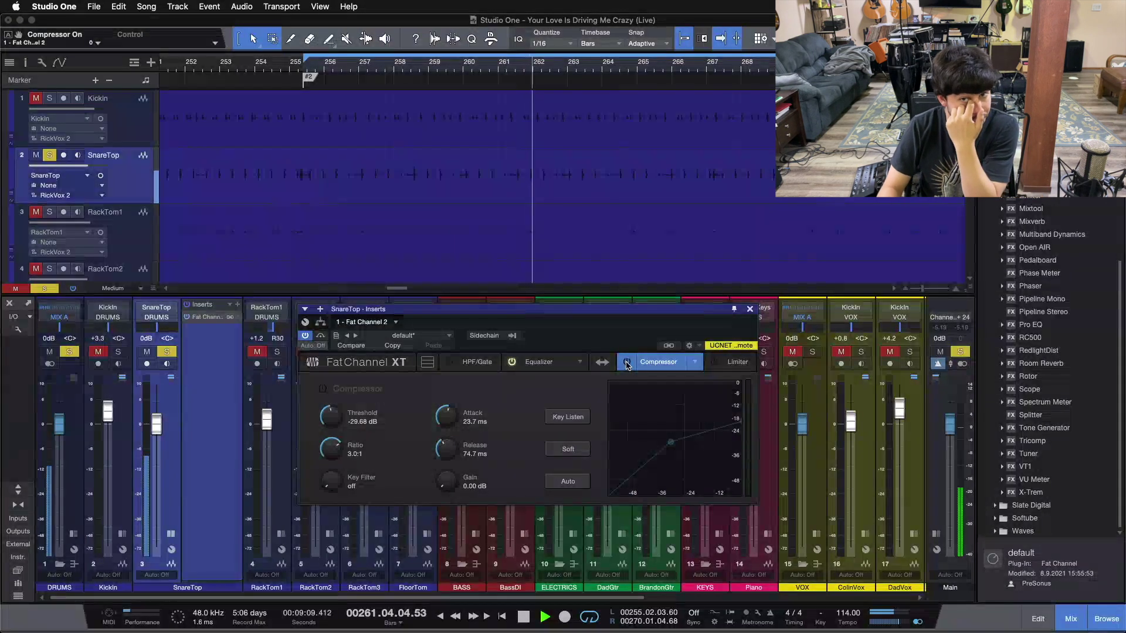
pyautogui.click(627, 363)
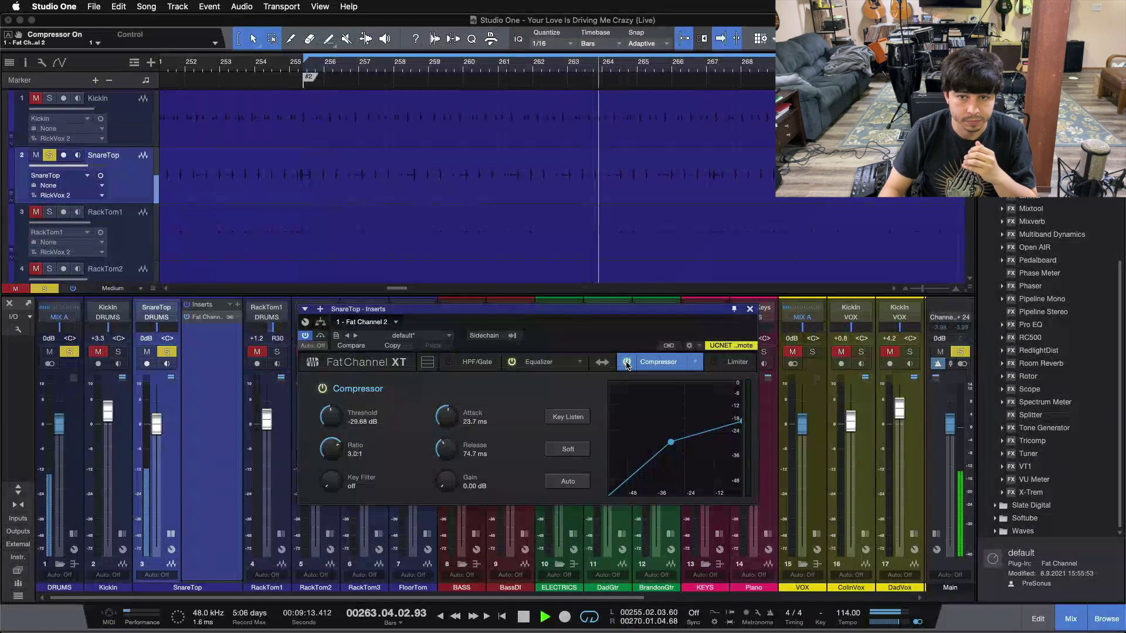
pyautogui.press('space')
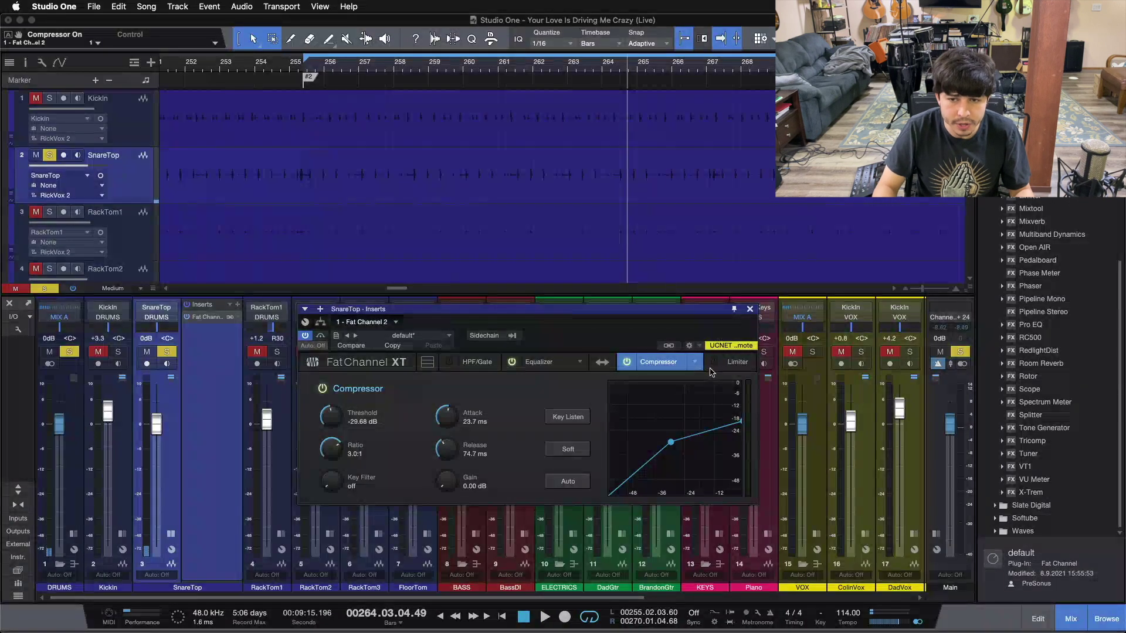
# Turn on the snare's Limiter and collapse the SnareTop channel's inserts.
pyautogui.click(741, 364)
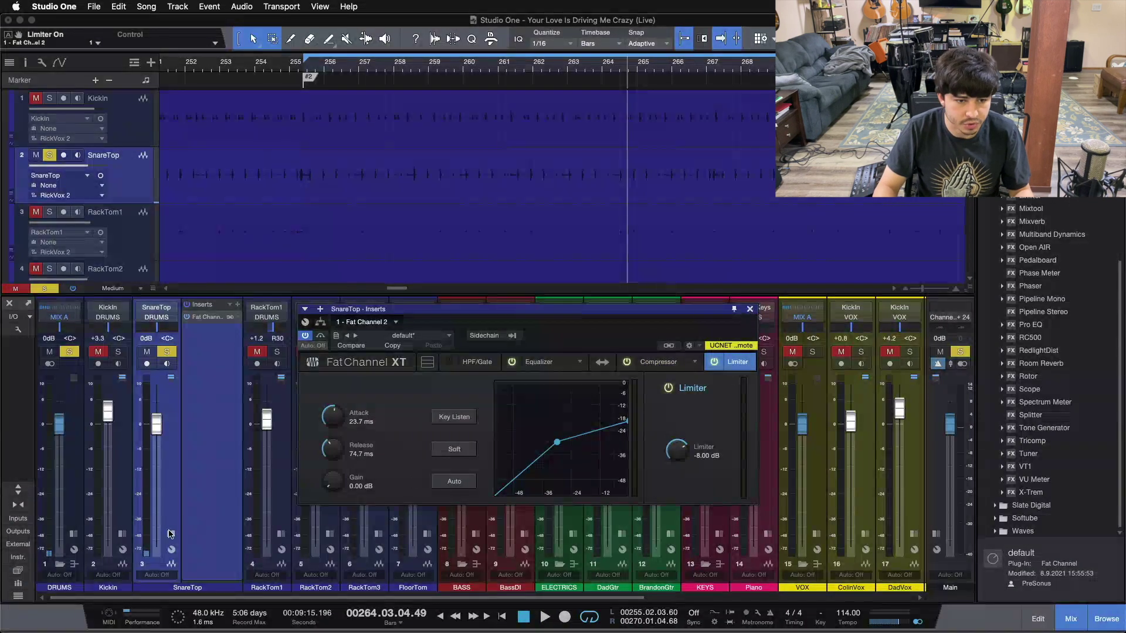
pyautogui.click(168, 536)
# Solo the KickIn and SnareTop channels together, play them from the loop start and close the snare's Fat Channel window.
pyautogui.keyDown('alt'); pyautogui.click(117, 352); pyautogui.keyUp('alt')
pyautogui.click(169, 352)
pyautogui.press('space')
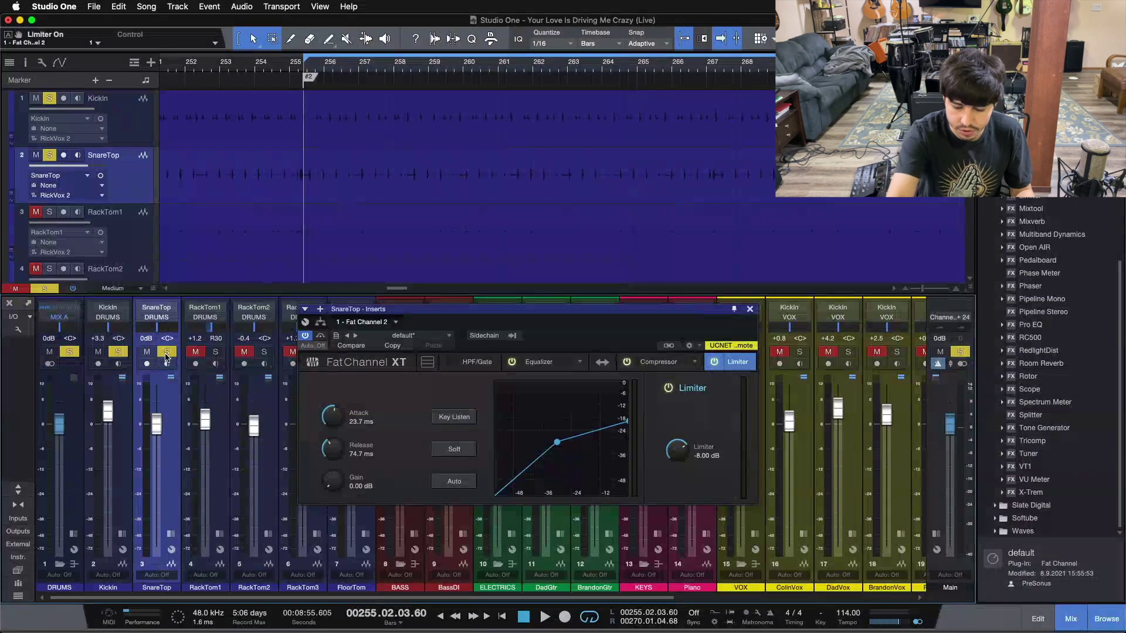
pyautogui.press('space')
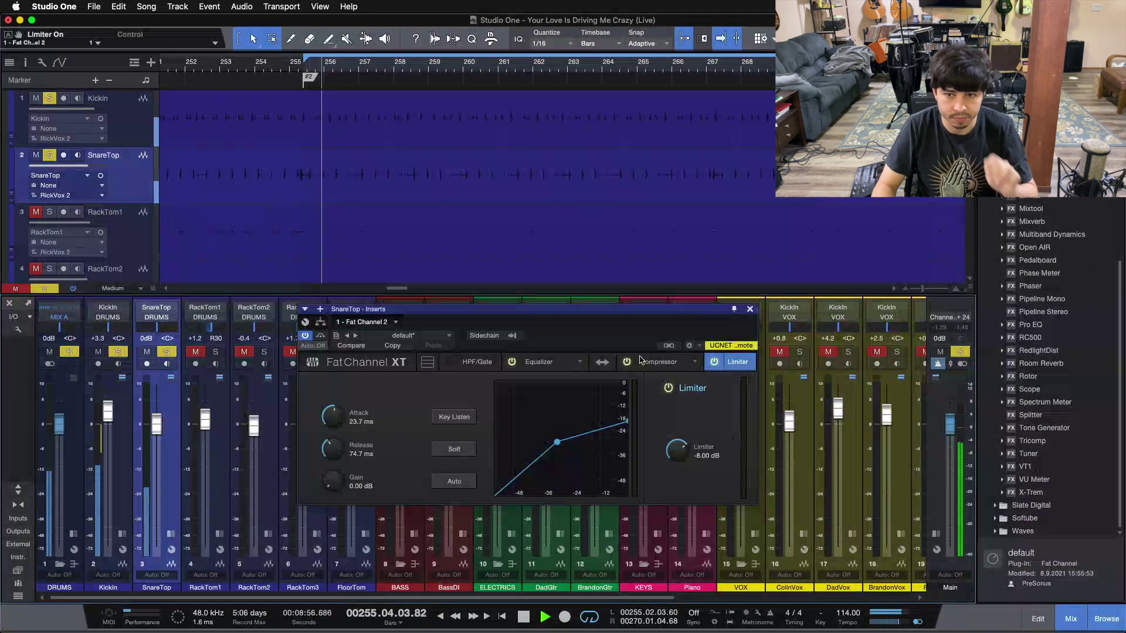
pyautogui.click(750, 310)
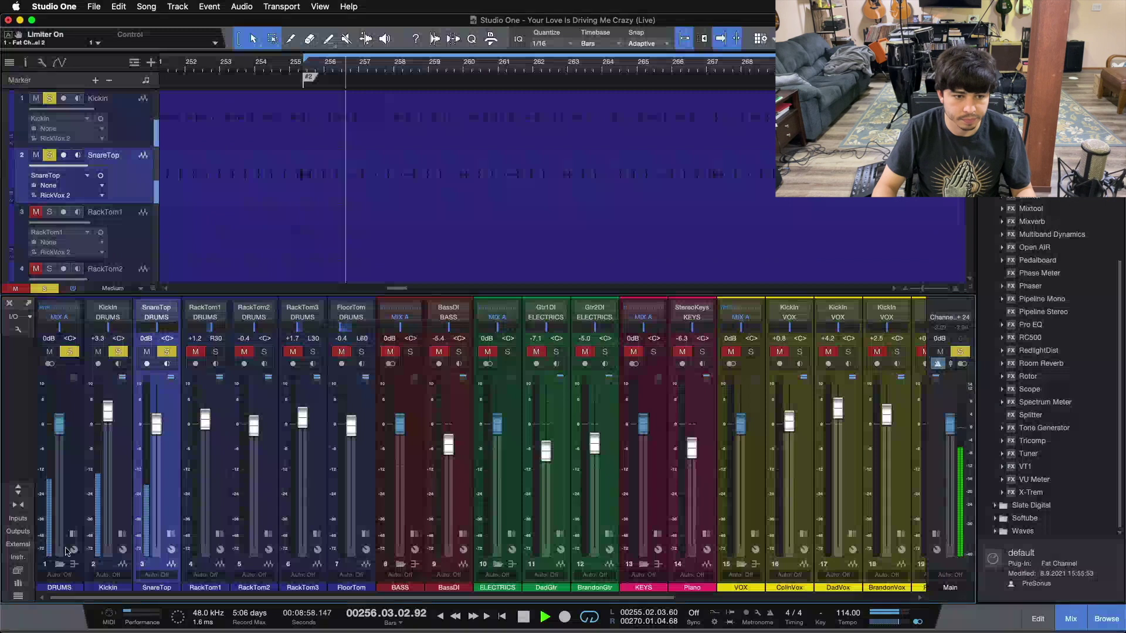
# Expand the KickIn and SnareTop inserts while both channels play, collapse them again and stop playback.
pyautogui.click(122, 534)
pyautogui.click(232, 534)
pyautogui.click(141, 324)
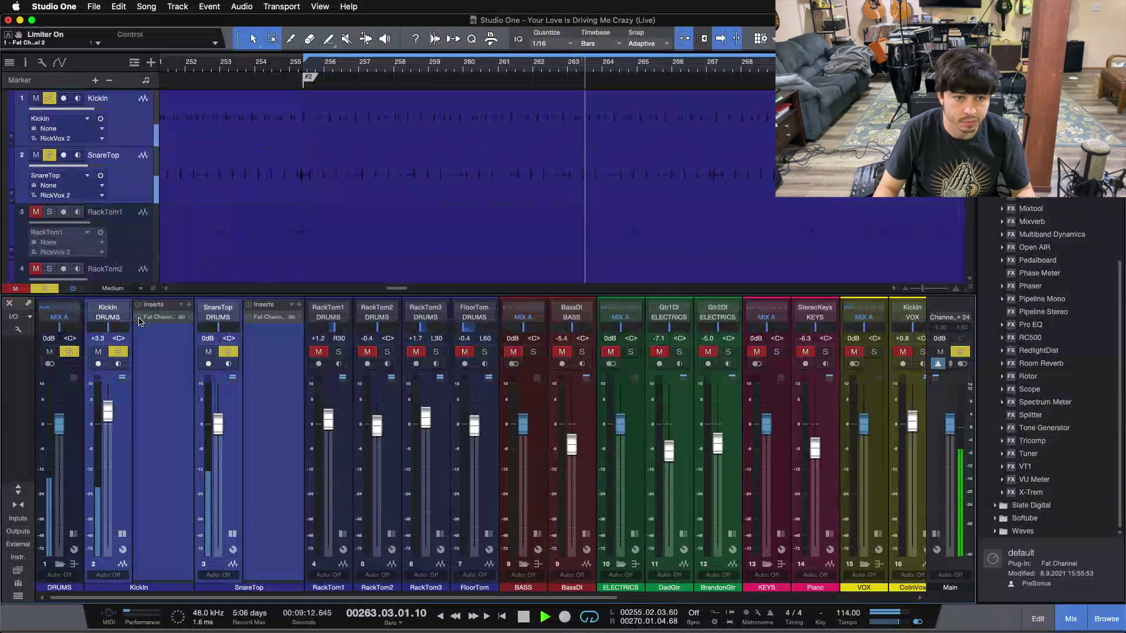
pyautogui.doubleClick(163, 545)
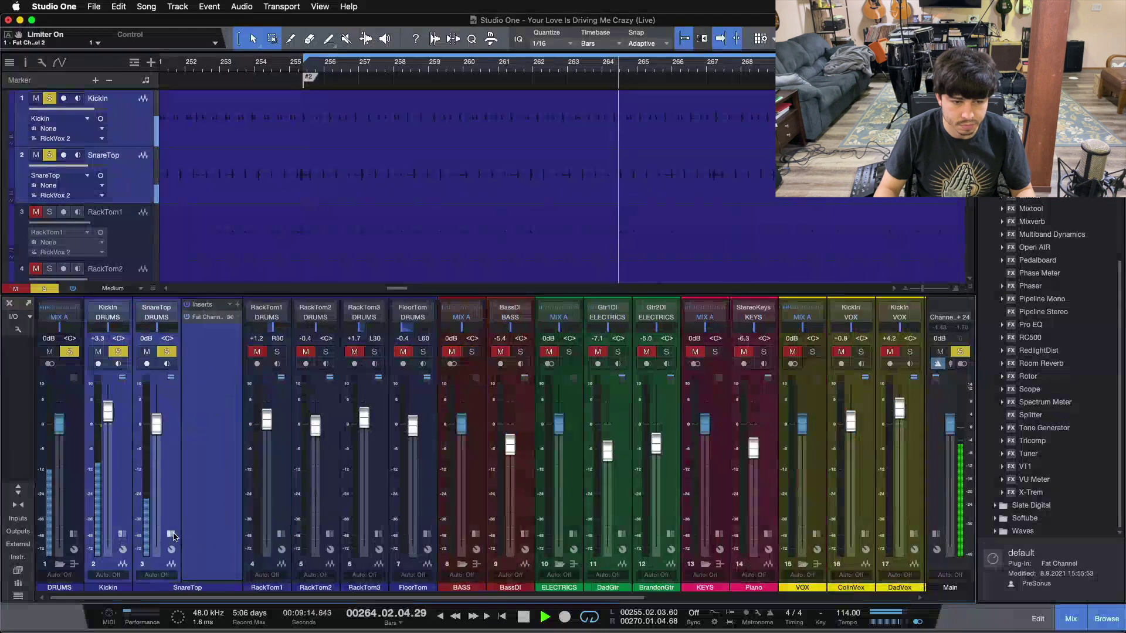
pyautogui.doubleClick(219, 554)
pyautogui.press('space')
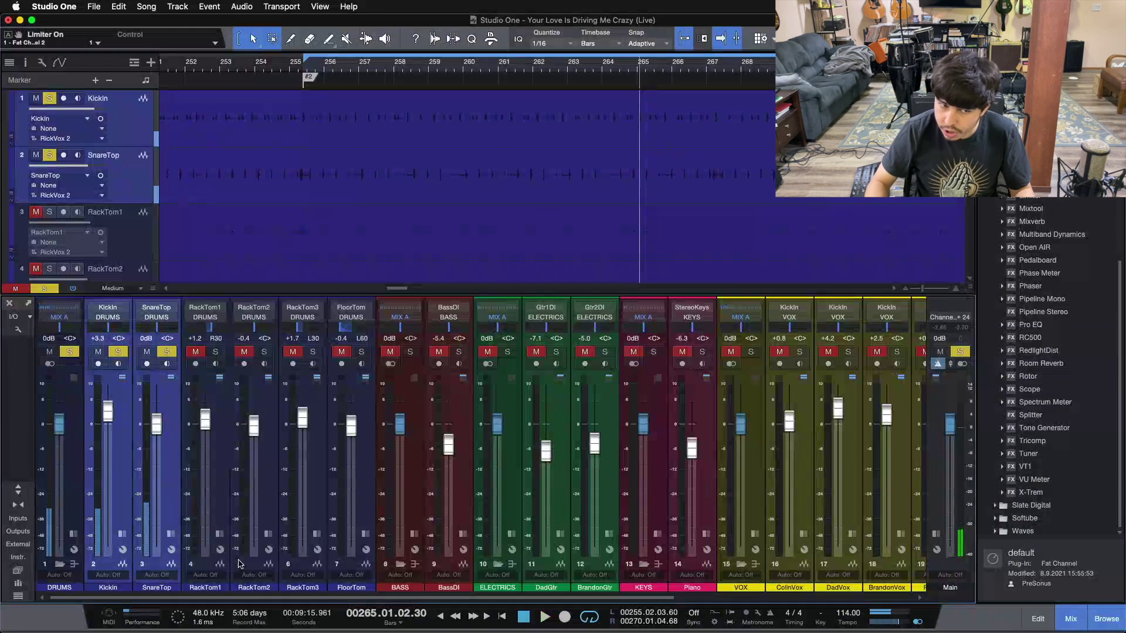
# Expand the mixer to show inserts and sends, solo only RackTom1 and open its Fat Channel.
pyautogui.click(214, 493)
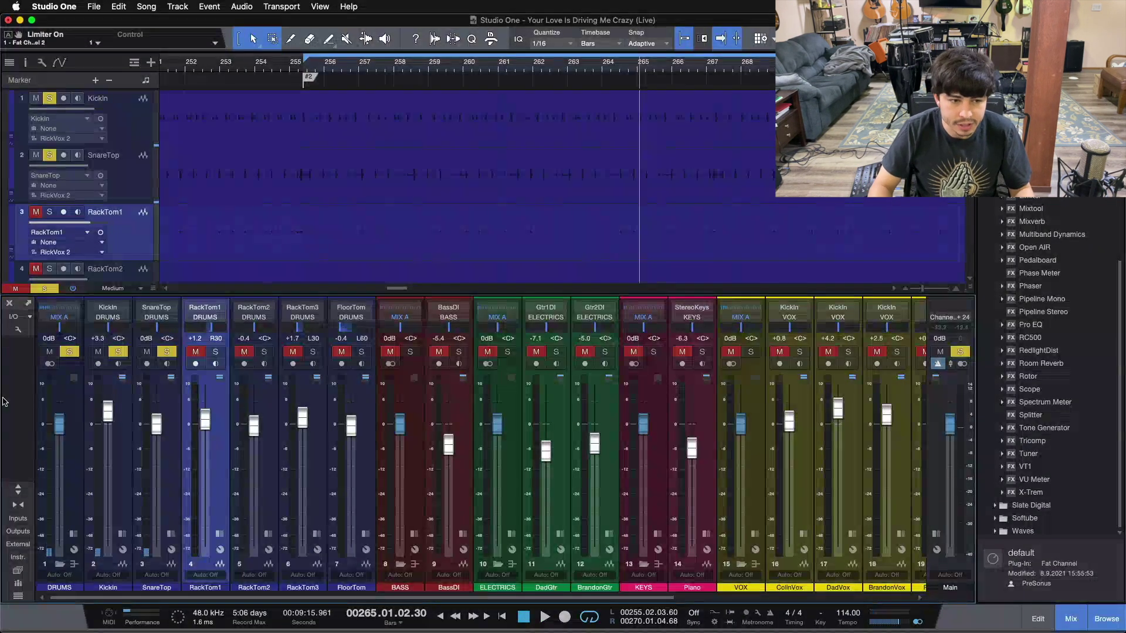
pyautogui.click(18, 490)
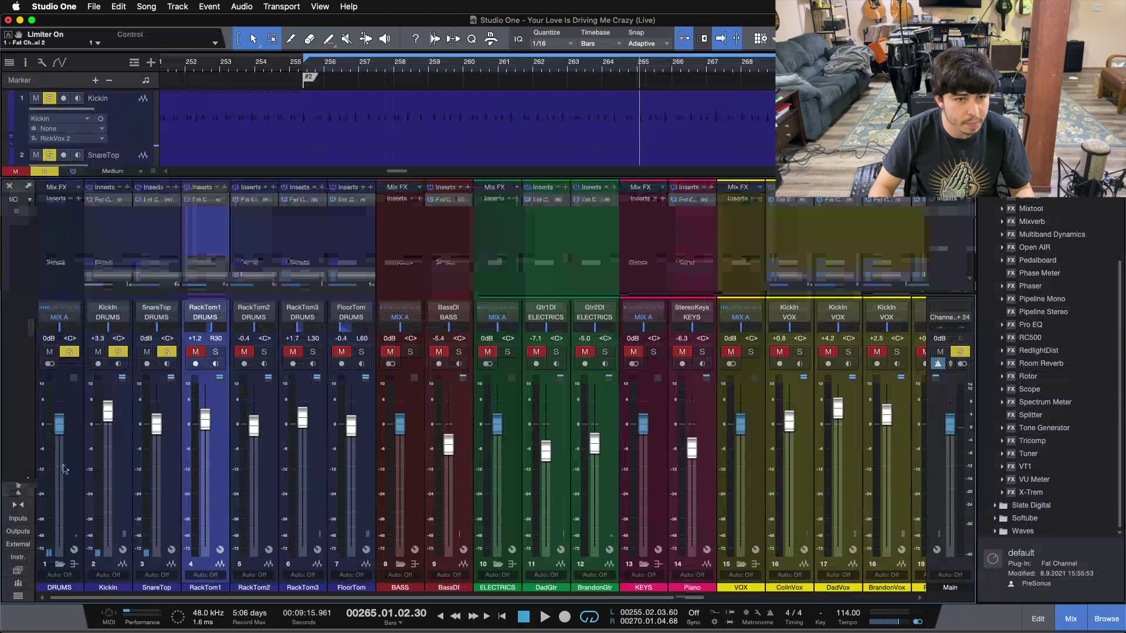
pyautogui.click(210, 222)
pyautogui.keyDown('alt'); pyautogui.click(215, 352); pyautogui.keyUp('alt')
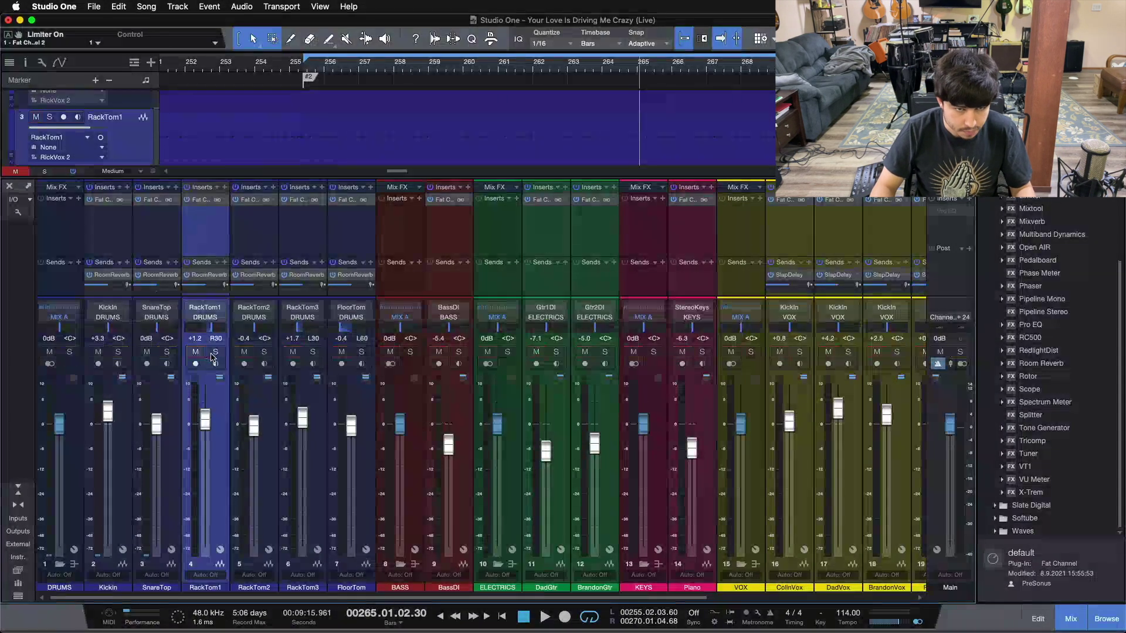
pyautogui.click(200, 201)
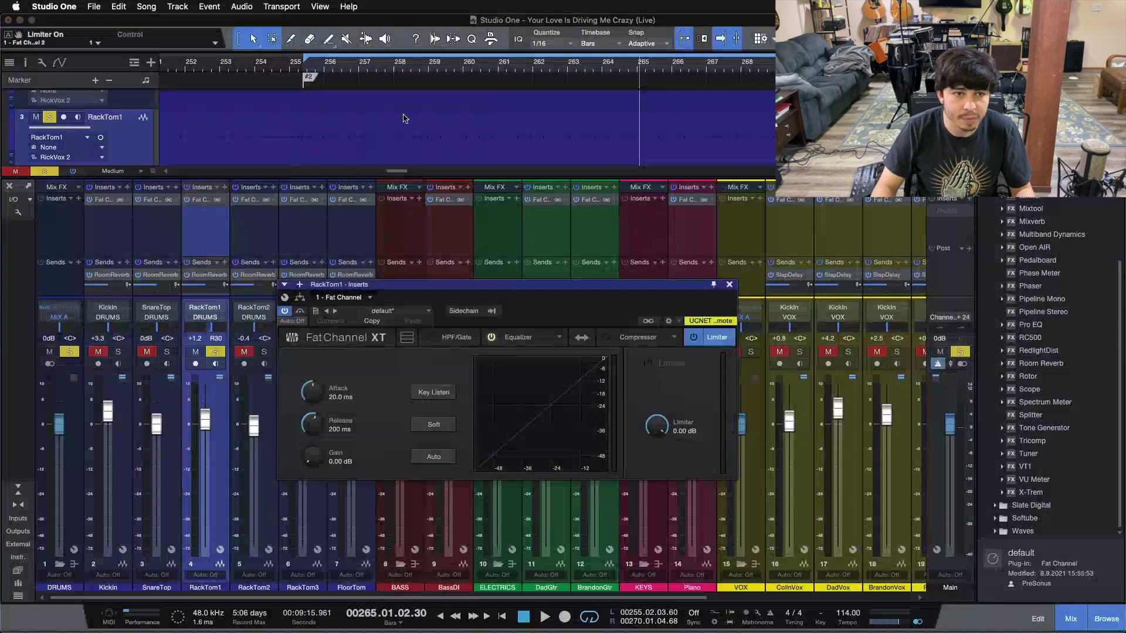
# Place the playback position at bar 220, just before a hit on the RackTom1 track.
pyautogui.moveTo(404, 65); pyautogui.dragTo(432, 15)
pyautogui.moveTo(374, 68); pyautogui.dragTo(421, 148)
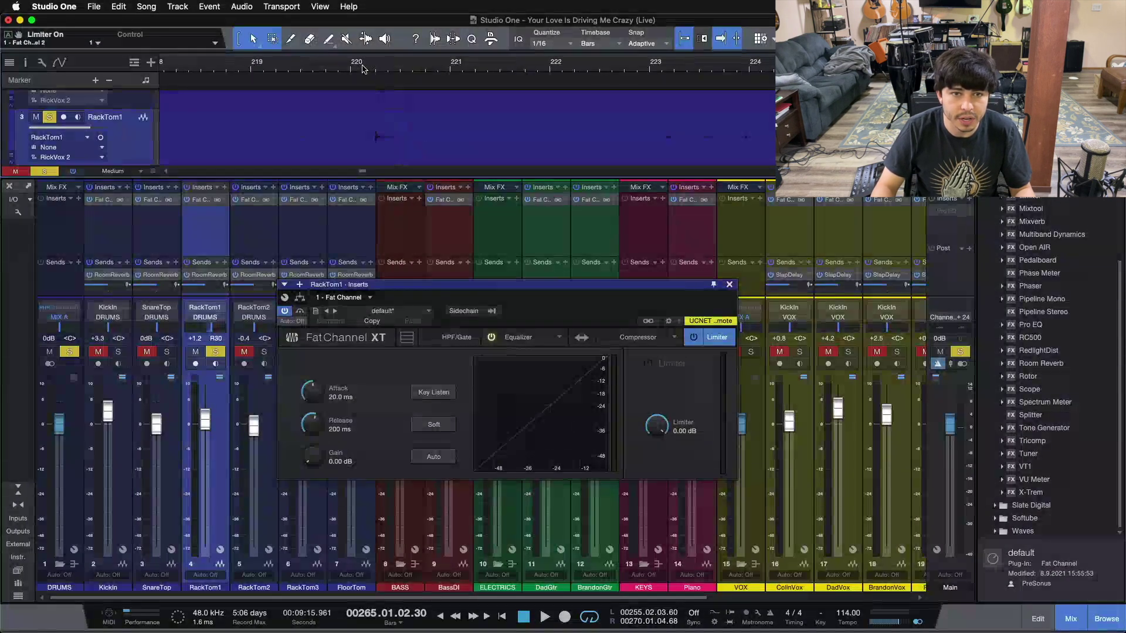
# Inspect RackTom1's high-pass filter and the LF and LMF bands of its Equalizer.
pyautogui.click(531, 336)
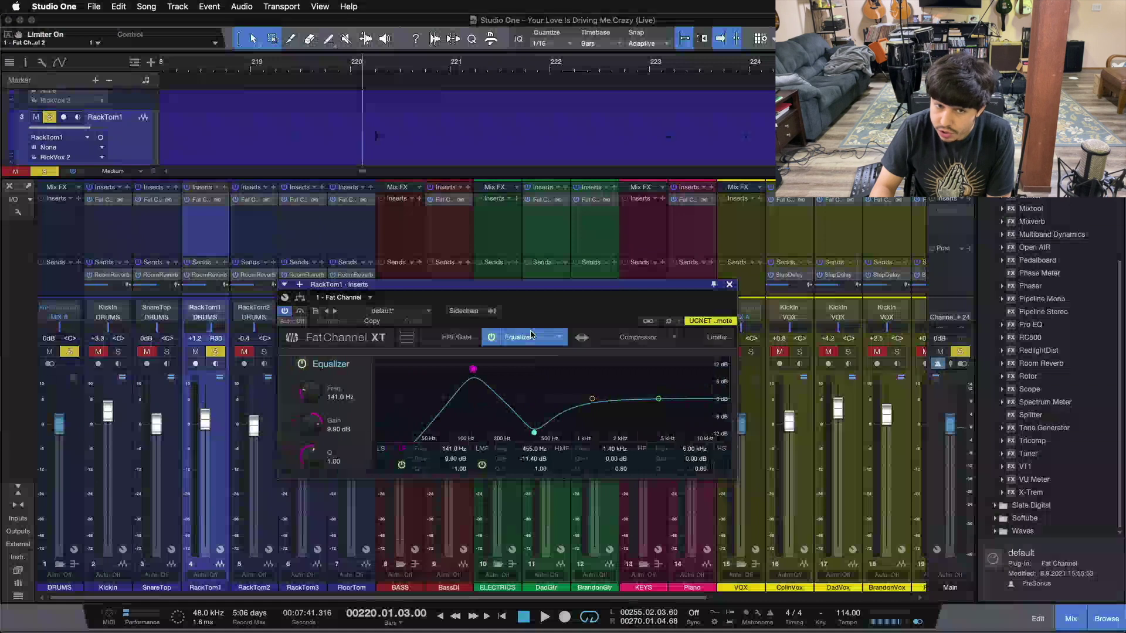
pyautogui.click(450, 342)
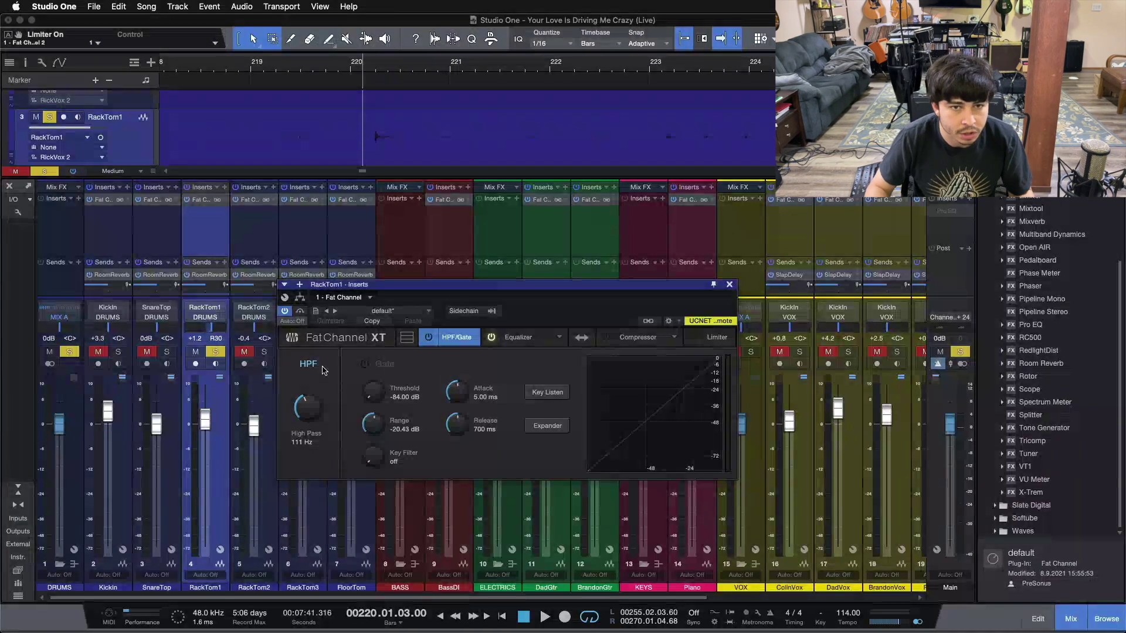
pyautogui.click(518, 337)
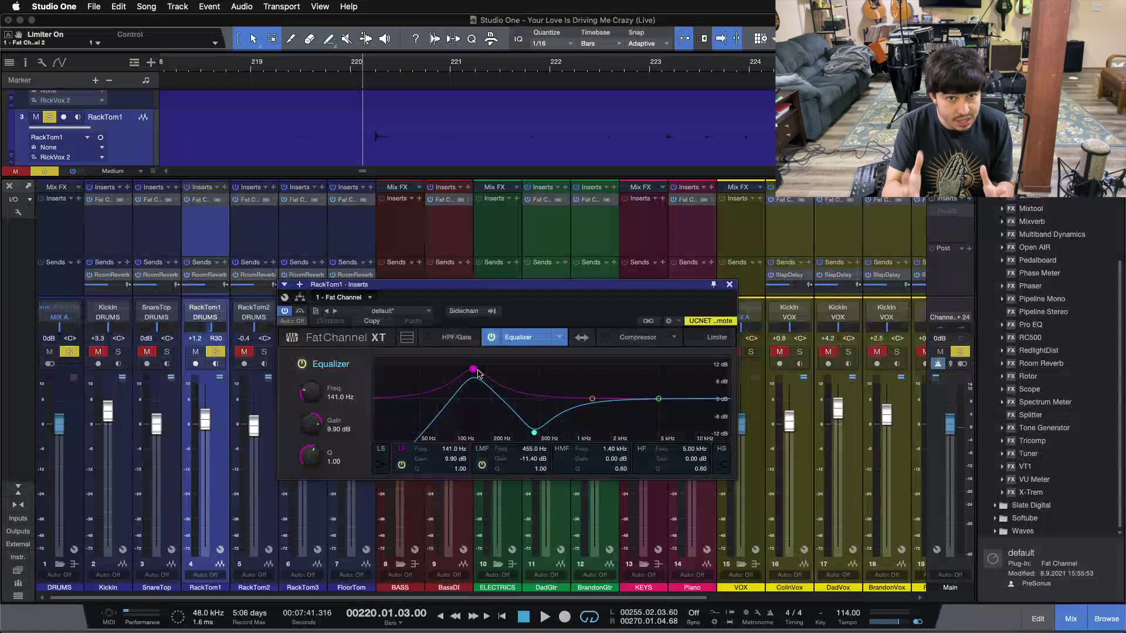
pyautogui.click(533, 432)
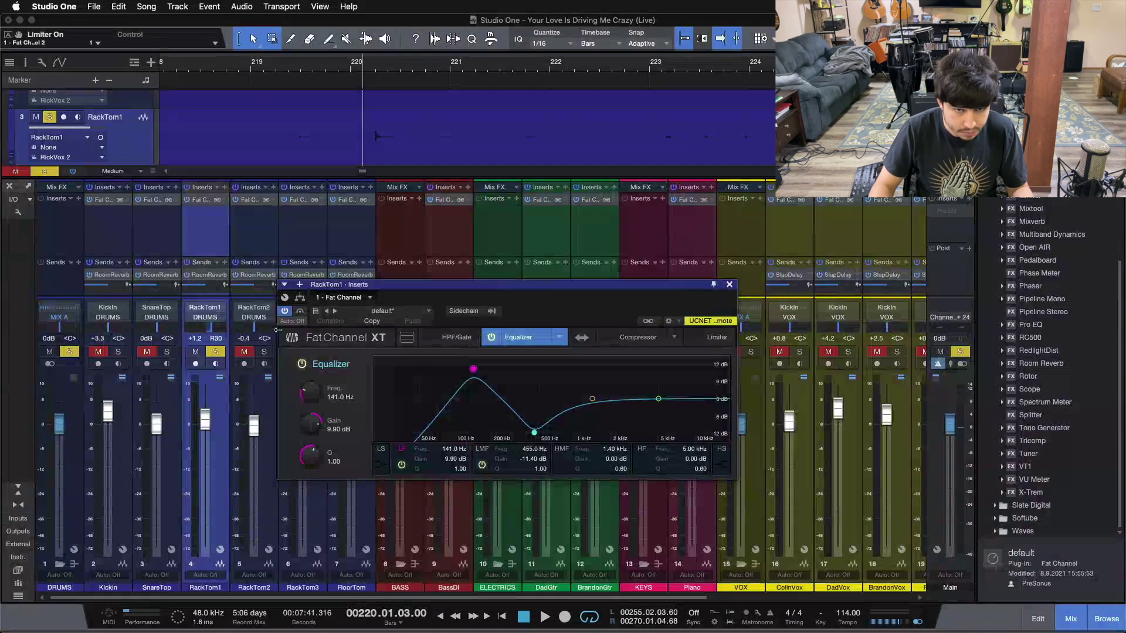
# Play the soloed RackTom1 hit repeatedly from bar 220 and compare it with the Fat Channel bypassed and active.
pyautogui.click(299, 312)
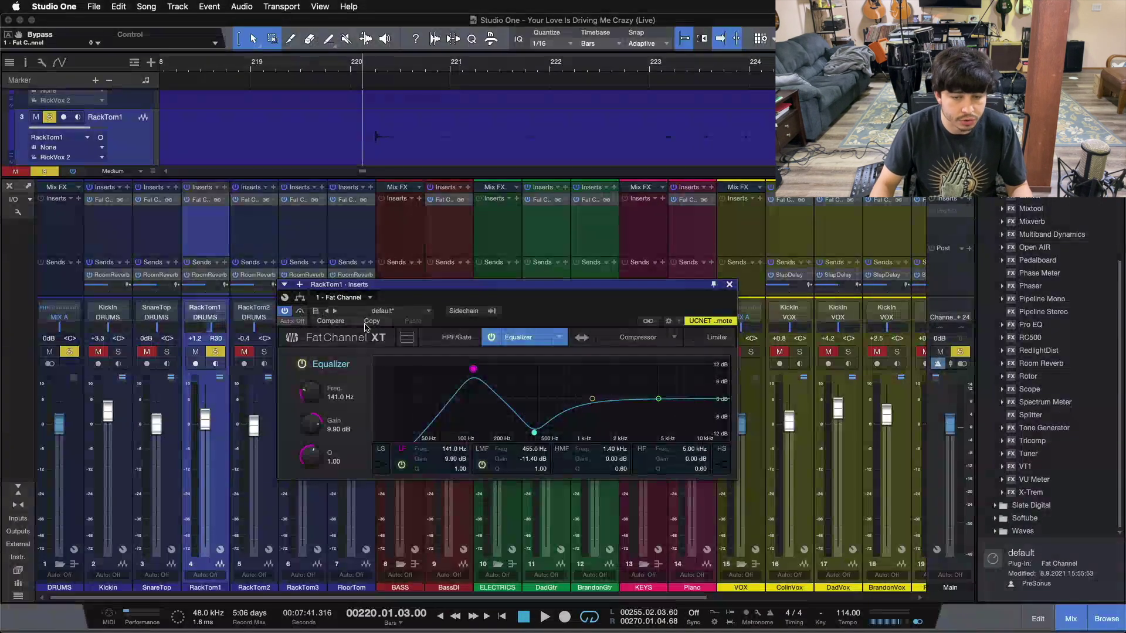
pyautogui.press('space')
pyautogui.click(301, 312)
pyautogui.press('space')
pyautogui.press('space')
pyautogui.click(301, 312)
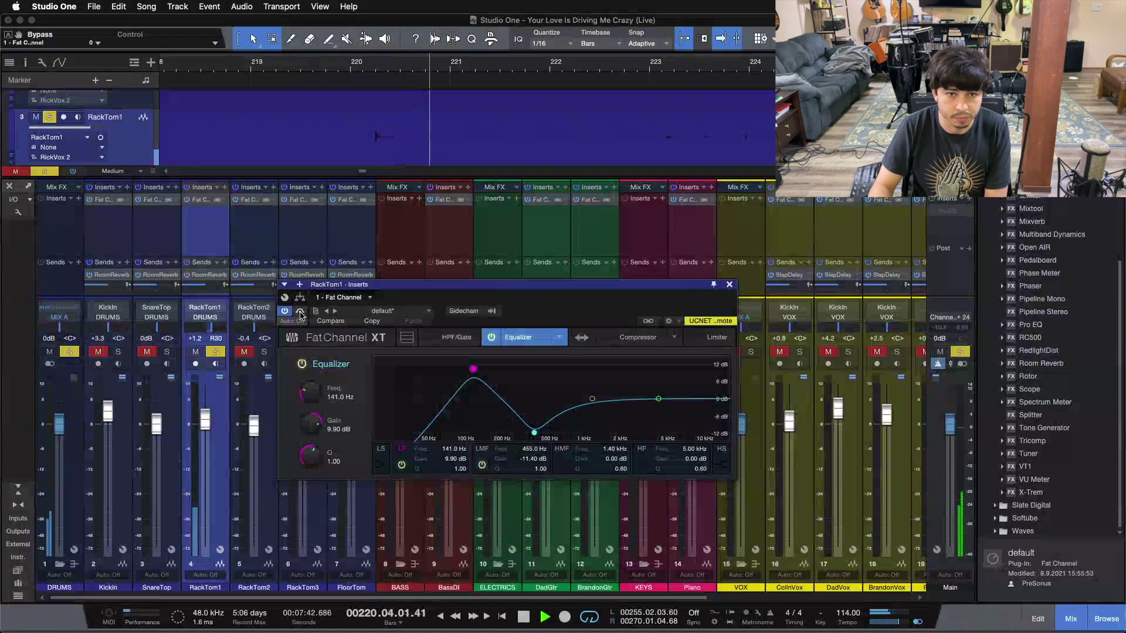
pyautogui.press('space')
pyautogui.press('space')
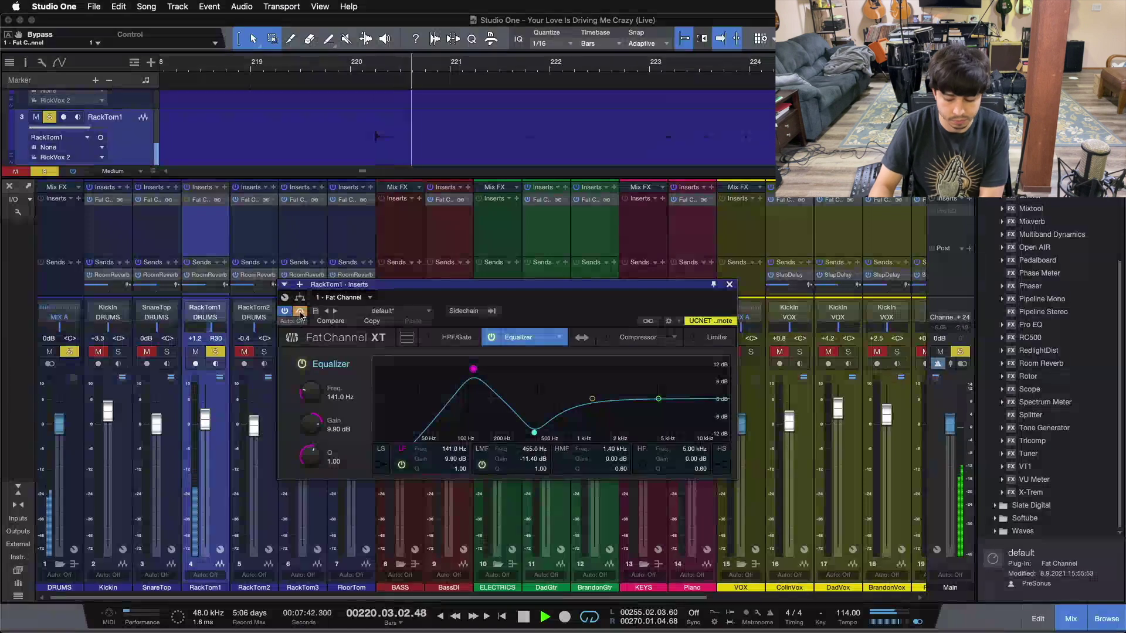
pyautogui.press('space')
pyautogui.click(301, 312)
pyautogui.press('space')
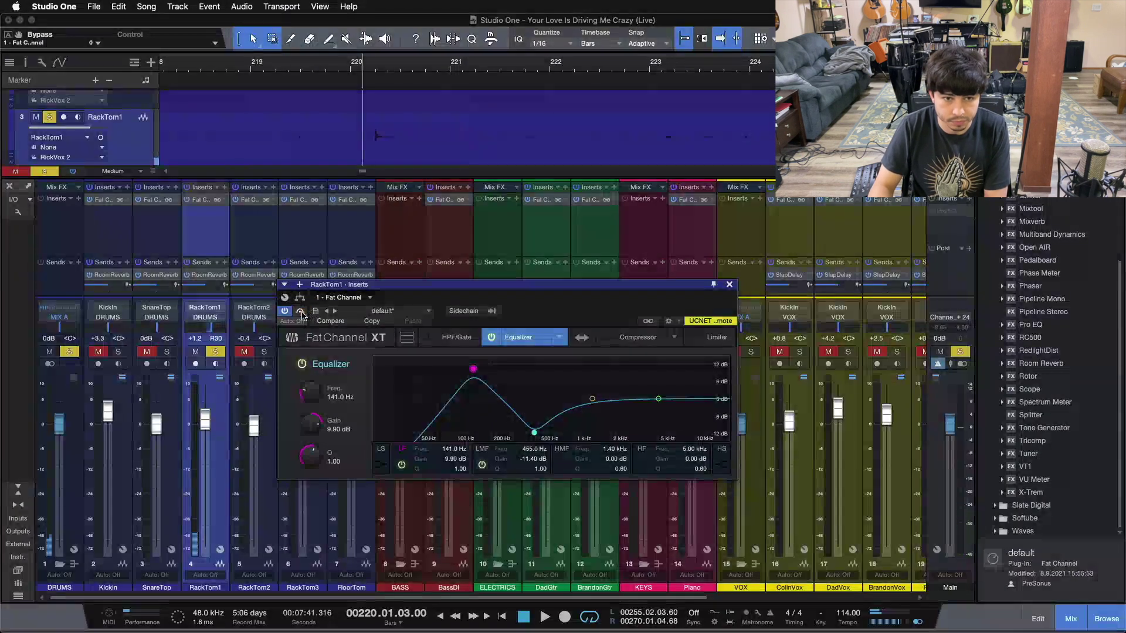
# Audition the soloed RackTom1 again from bar 220, alternating its Fat Channel between bypassed and active, and stop playback.
pyautogui.press('space')
pyautogui.click(301, 312)
pyautogui.press('space')
pyautogui.press('space')
pyautogui.click(301, 312)
pyautogui.press('space')
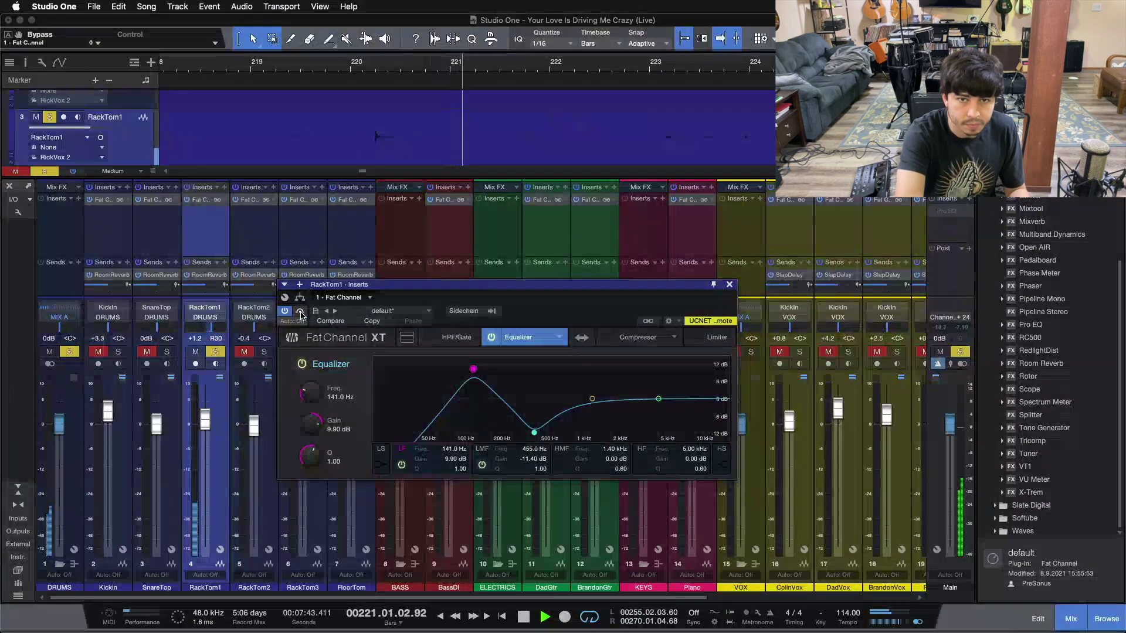
pyautogui.press('space')
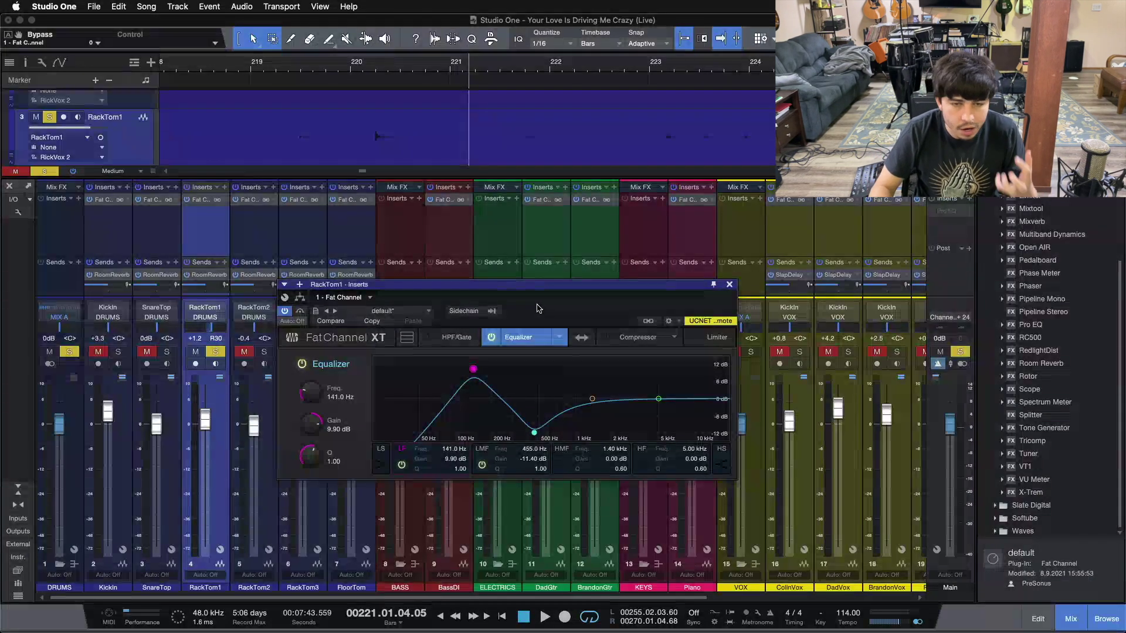
# Close RackTom1's Fat Channel, solo only RackTom2 and place the playback position at 220.02.01, just before a hit.
pyautogui.click(730, 285)
pyautogui.click(264, 352)
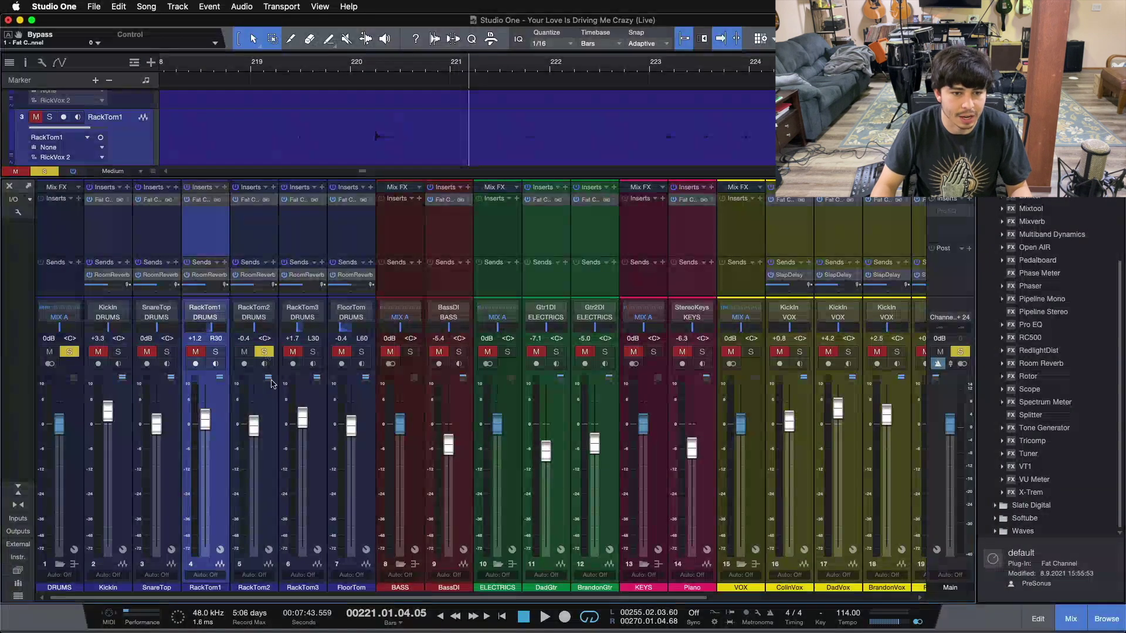
pyautogui.click(271, 440)
pyautogui.moveTo(405, 63); pyautogui.dragTo(494, 75)
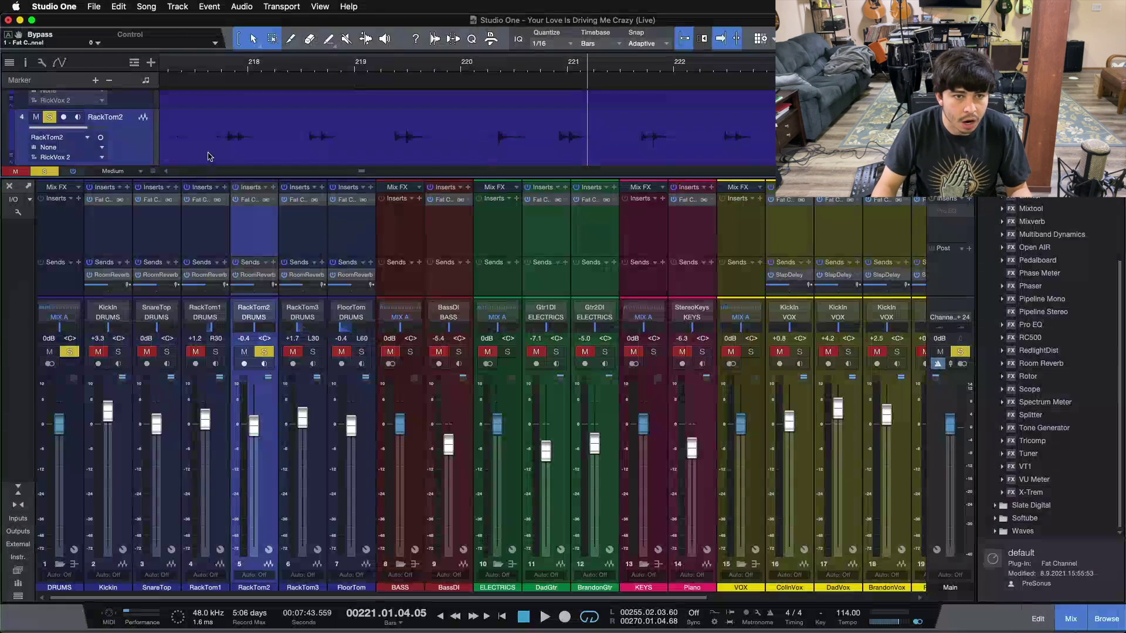
pyautogui.click(214, 64)
pyautogui.click(486, 68)
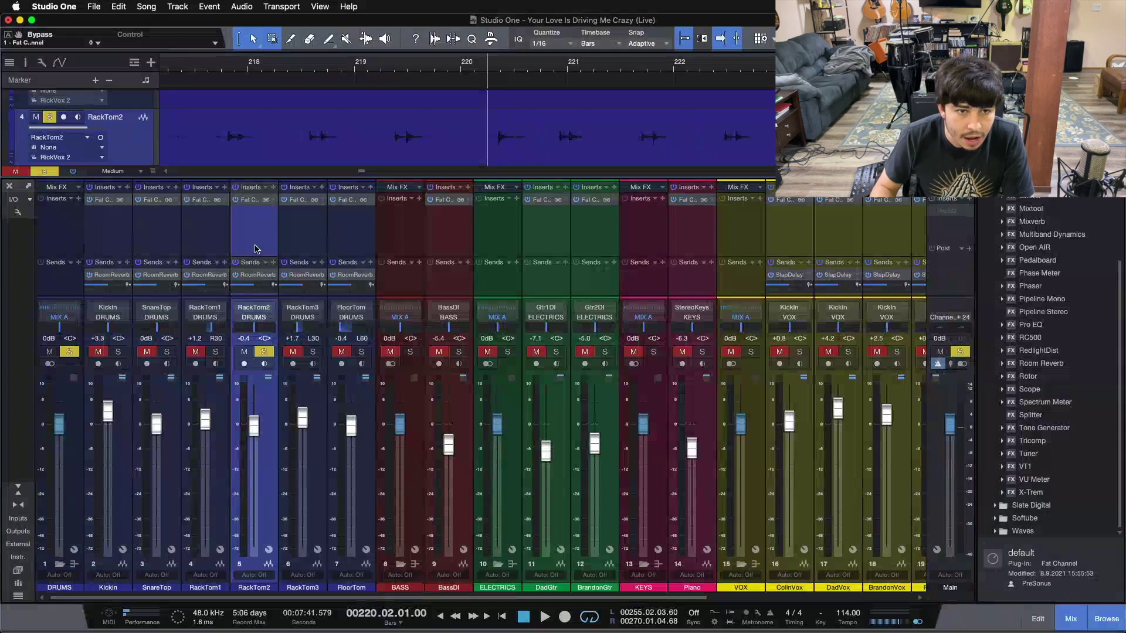
# Open RackTom2's Fat Channel and inspect its high-pass filter and the Equalizer's LF and LMF bands.
pyautogui.doubleClick(251, 203)
pyautogui.click(452, 339)
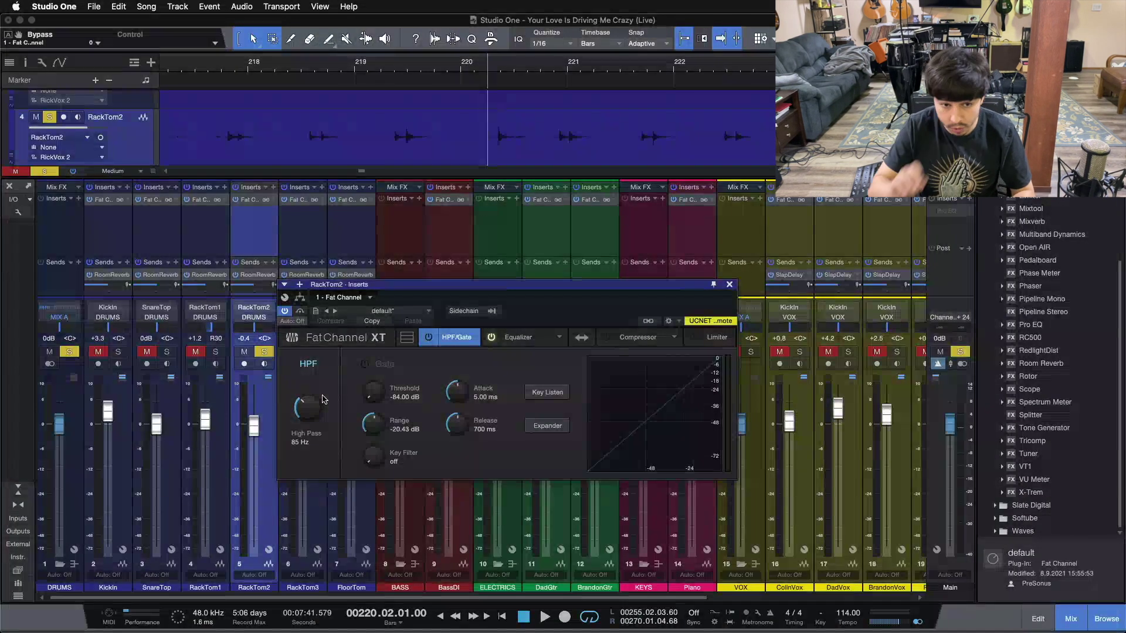
pyautogui.click(520, 339)
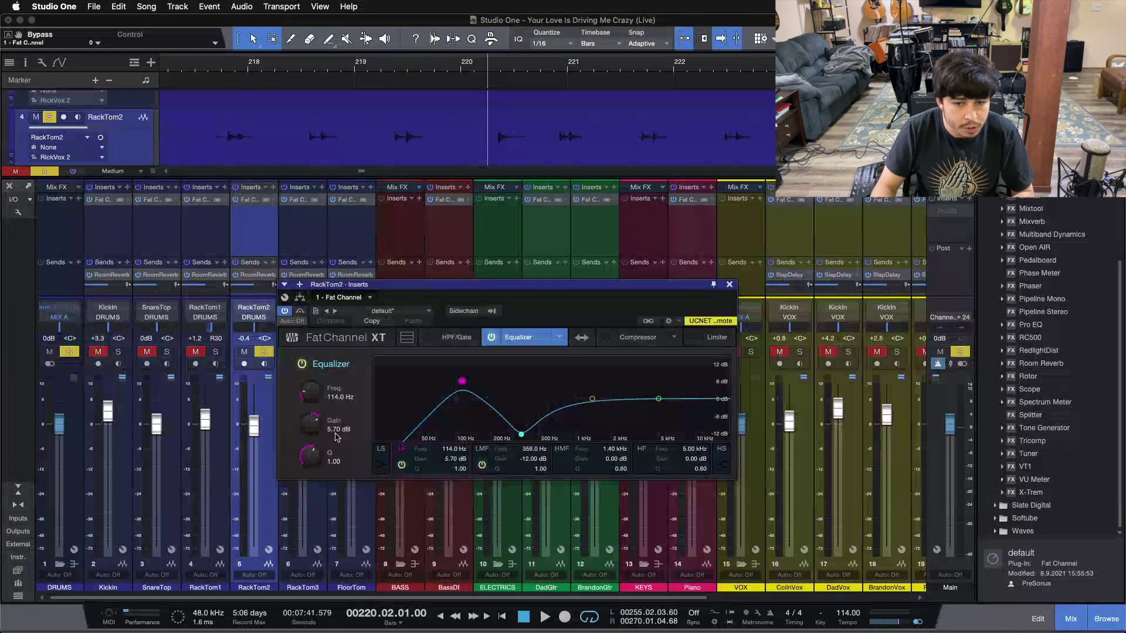
pyautogui.click(569, 459)
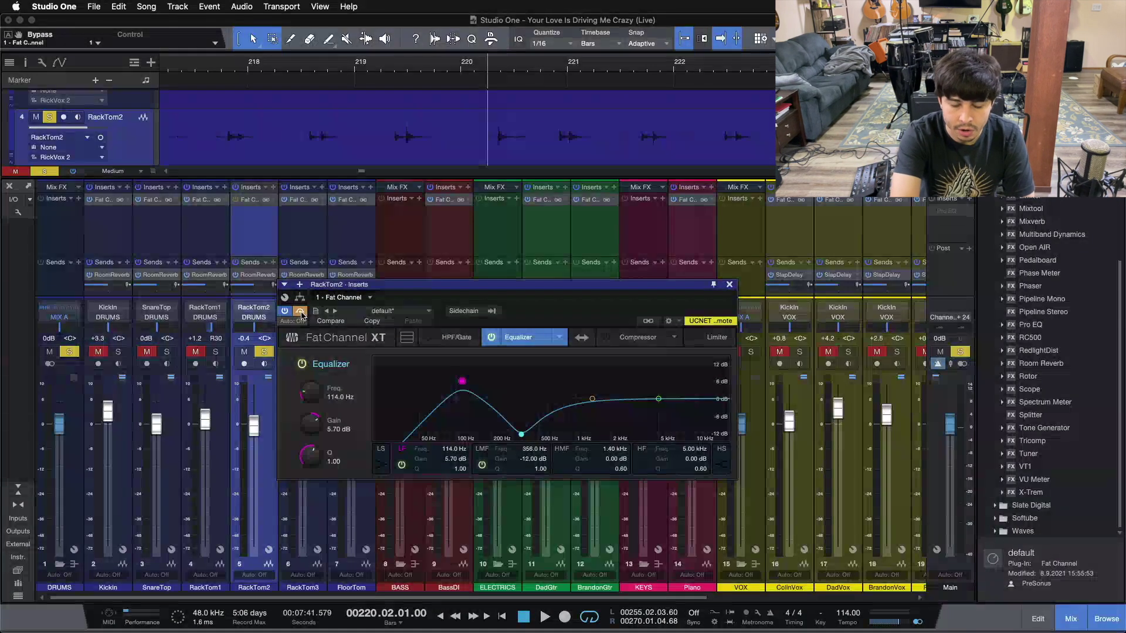
# Play the soloed RackTom2 hits repeatedly from 220.02.01 and compare them with the Fat Channel bypassed and active.
pyautogui.press('space')
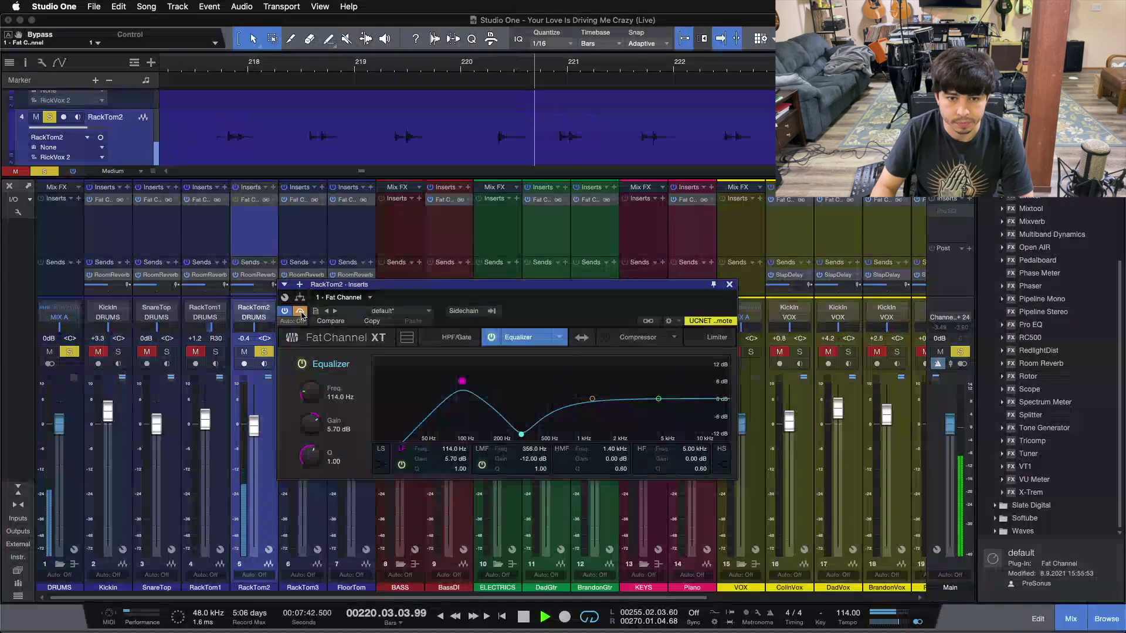
pyautogui.press('space')
pyautogui.click(302, 315)
pyautogui.press('space')
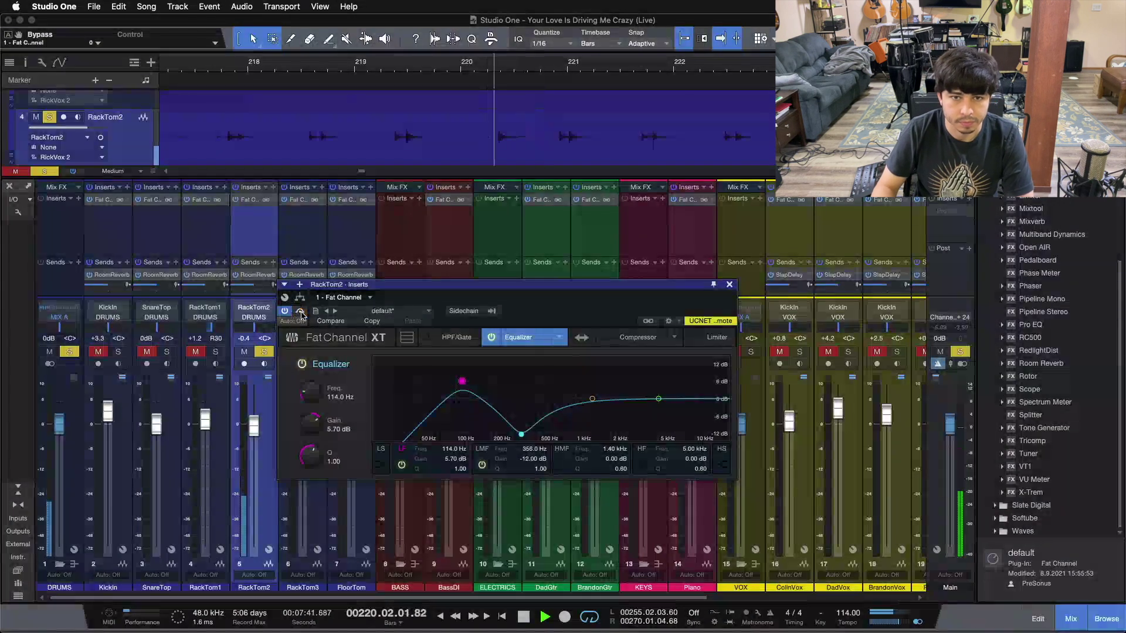
pyautogui.press('space')
pyautogui.click(302, 313)
pyautogui.press('space')
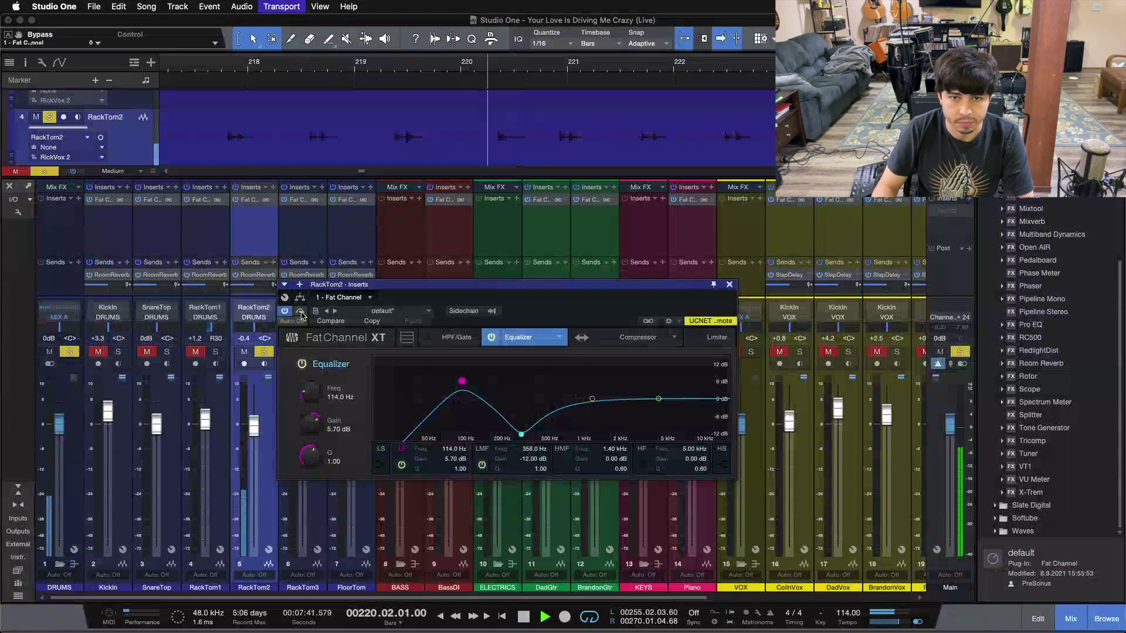
pyautogui.click(301, 316)
pyautogui.press('space')
pyautogui.press('space')
pyautogui.press('space')
pyautogui.click(301, 316)
pyautogui.press('space')
pyautogui.press('space')
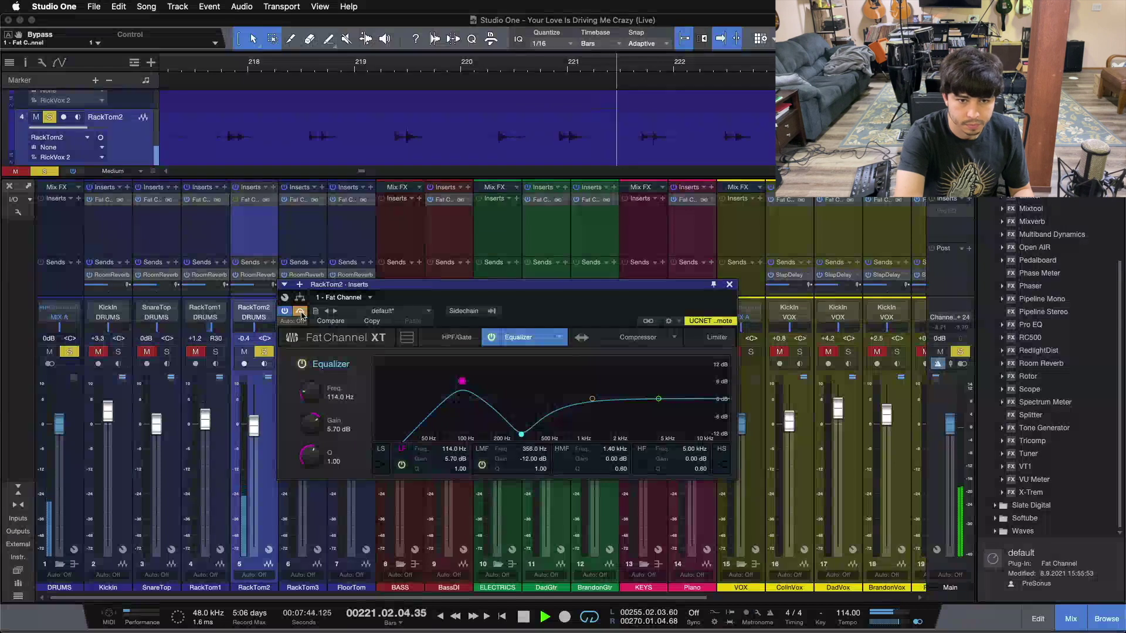
pyautogui.click(301, 316)
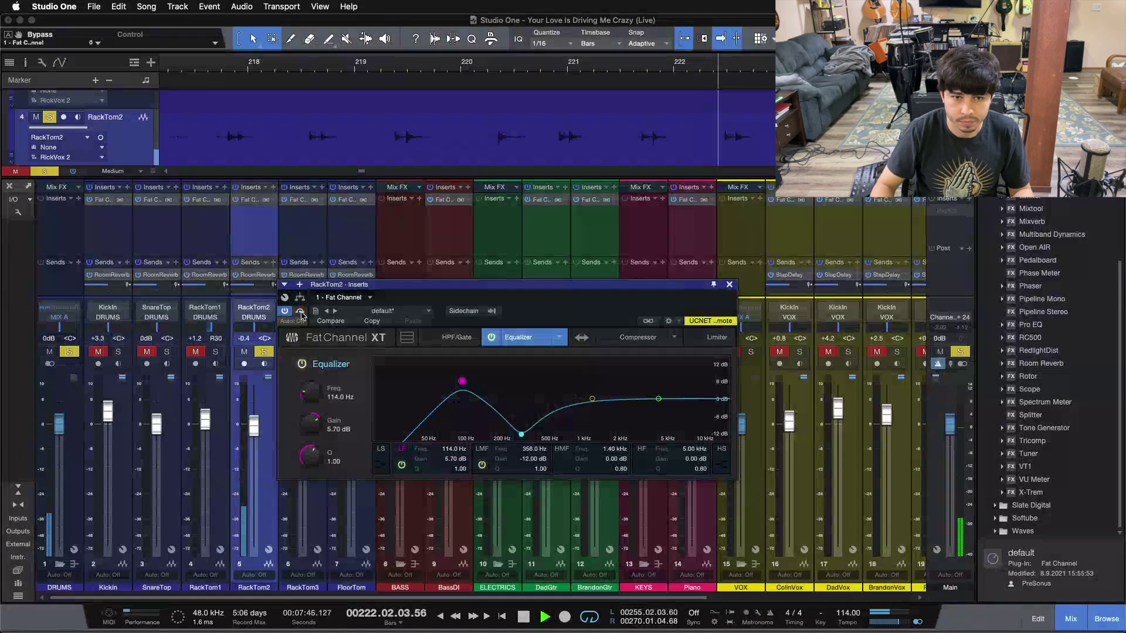
pyautogui.press('space')
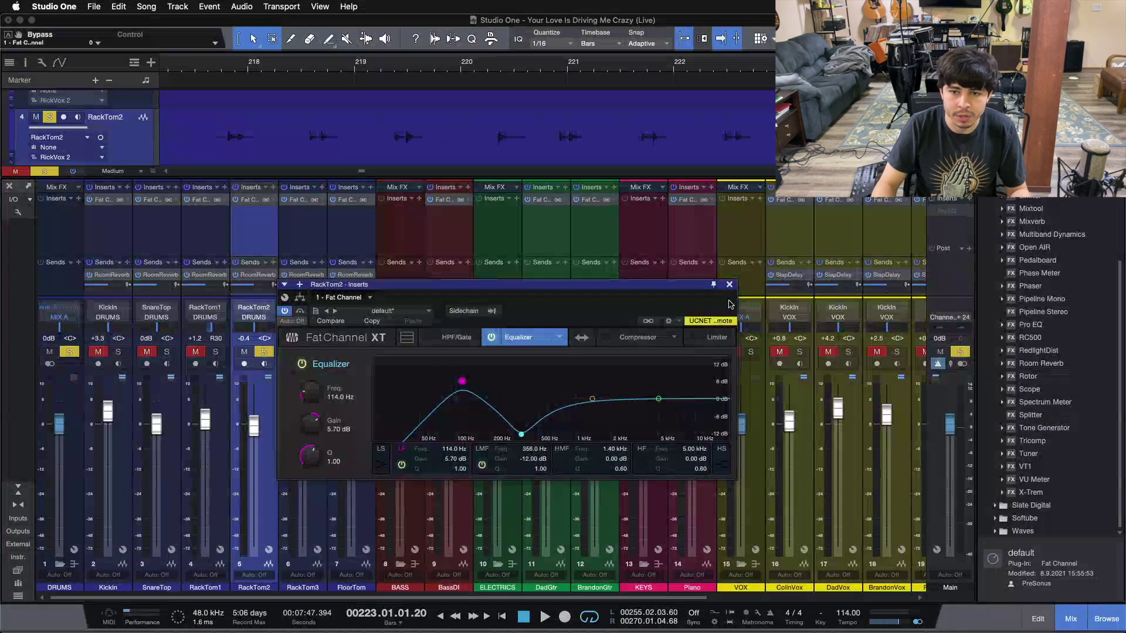
# Close RackTom2's Fat Channel, solo only RackTom3 and place the playback position at 217.04.01, before its first hit.
pyautogui.click(729, 284)
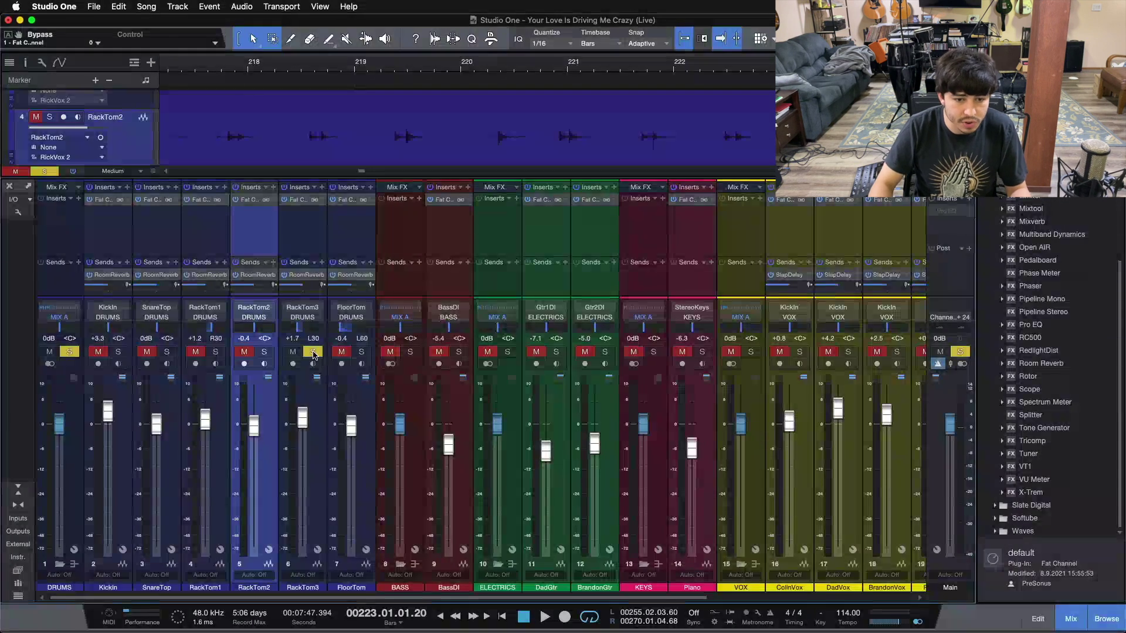
pyautogui.click(318, 444)
pyautogui.moveTo(286, 77)
pyautogui.mouseDown()
pyautogui.moveTo(364, 28)
pyautogui.moveTo(429, 71)
pyautogui.moveTo(305, 66)
pyautogui.mouseUp()
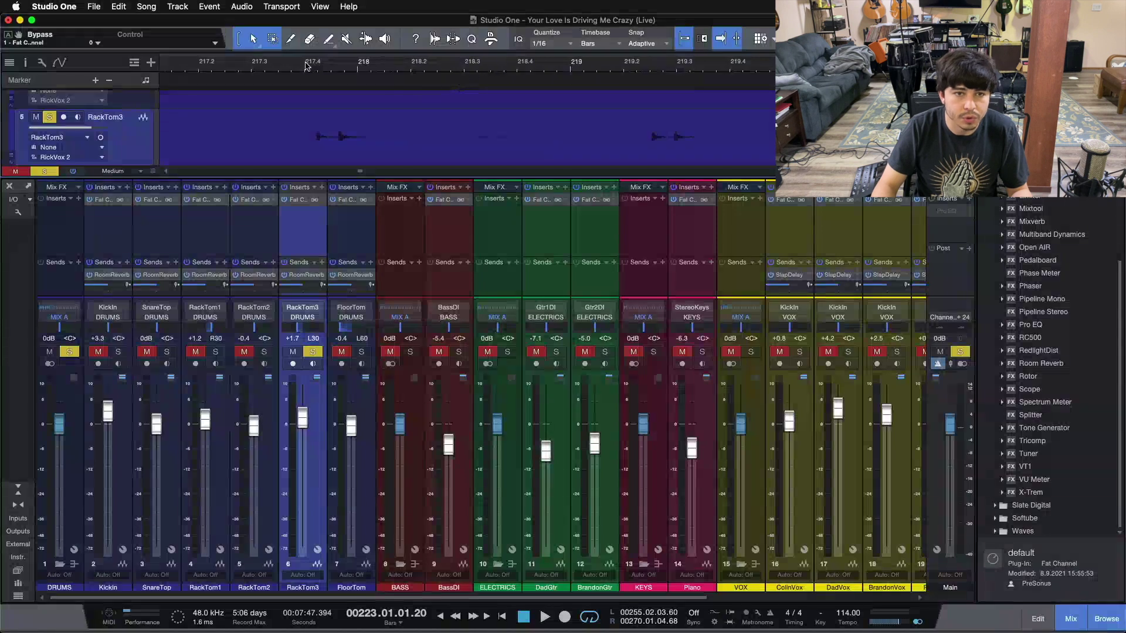
# Open RackTom3's Fat Channel and inspect its high-pass filter and the Equalizer's HF, LMF and LF bands.
pyautogui.click(296, 203)
pyautogui.moveTo(458, 282); pyautogui.dragTo(510, 303)
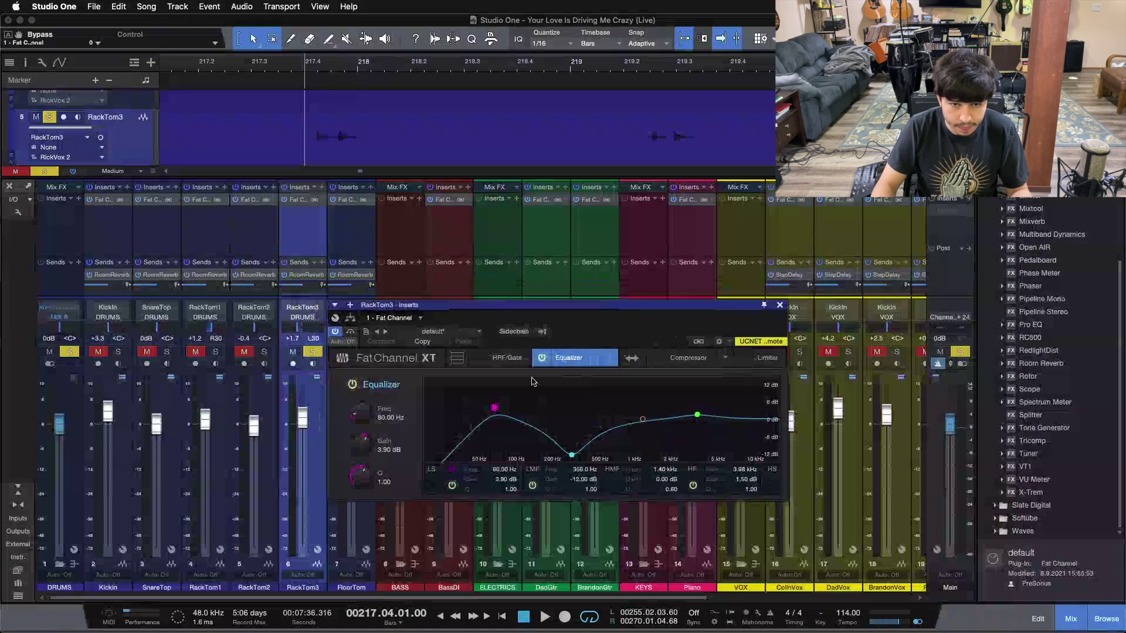
pyautogui.click(508, 358)
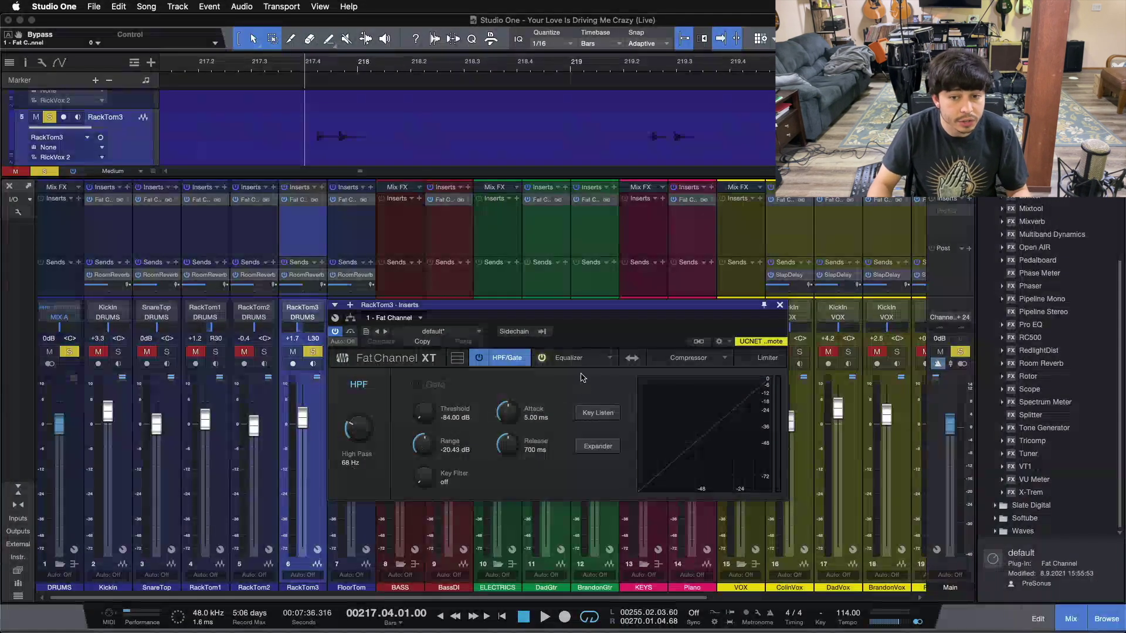
pyautogui.click(569, 358)
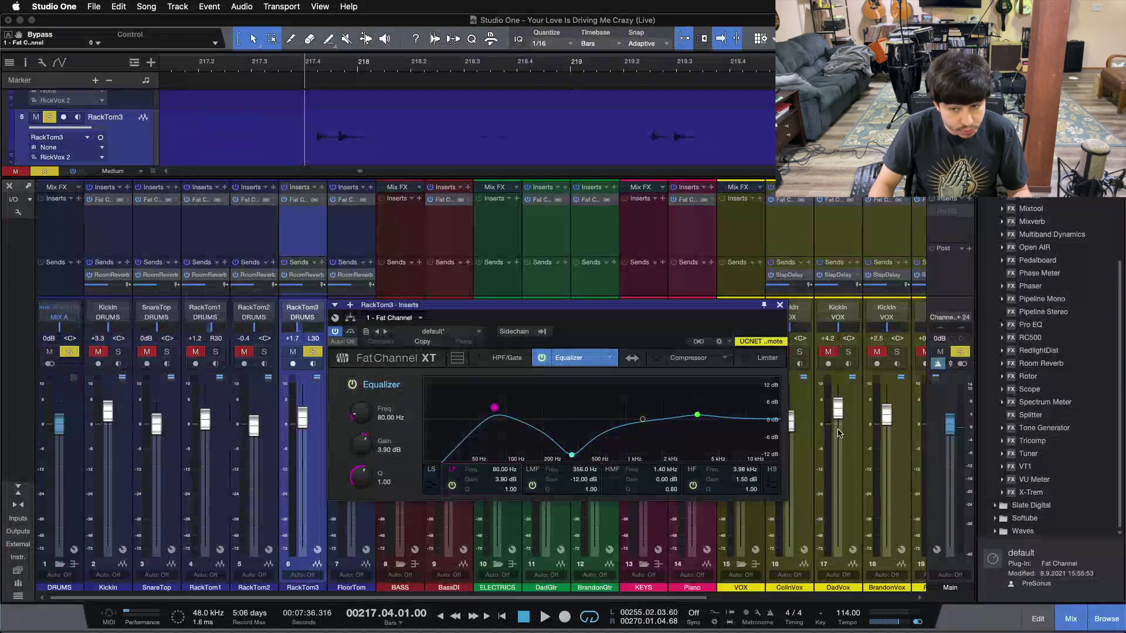
pyautogui.click(697, 415)
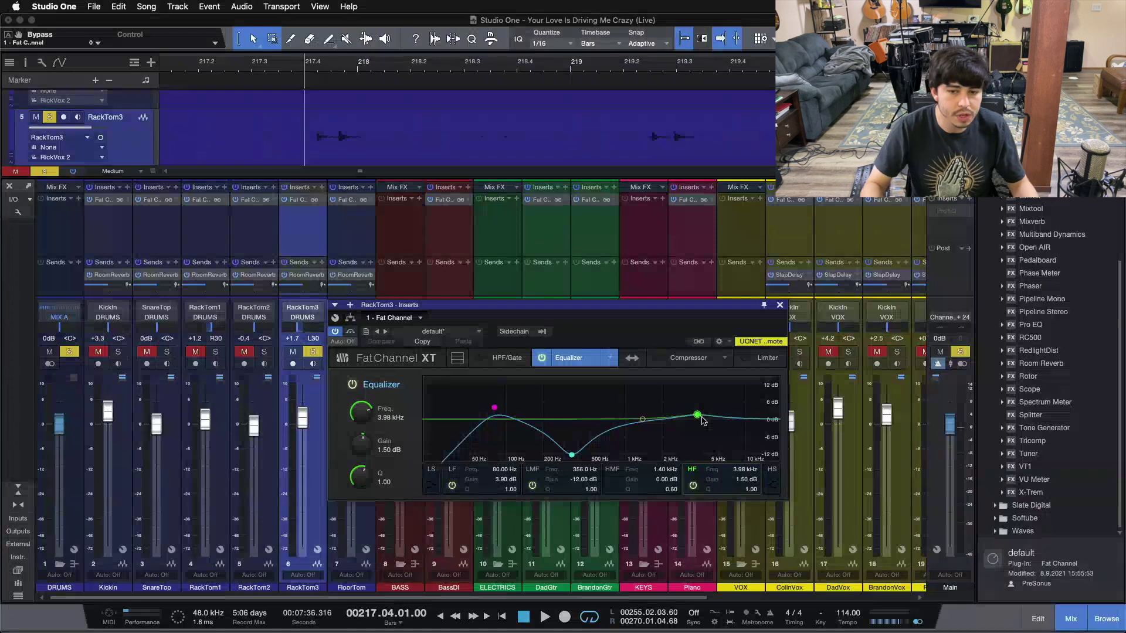
pyautogui.click(572, 455)
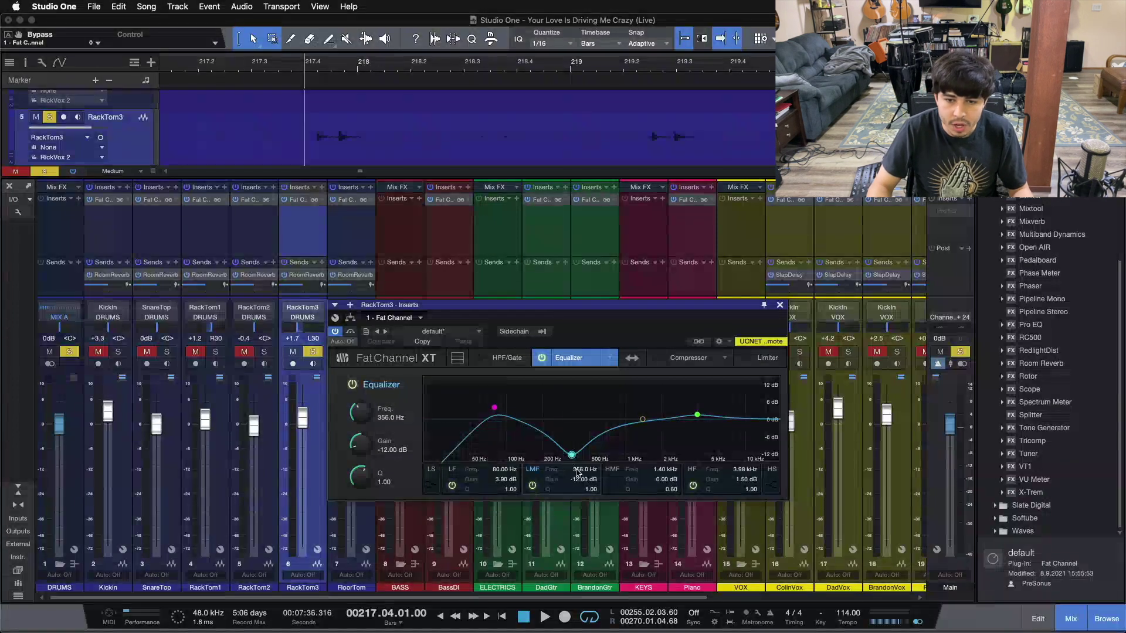
pyautogui.click(492, 409)
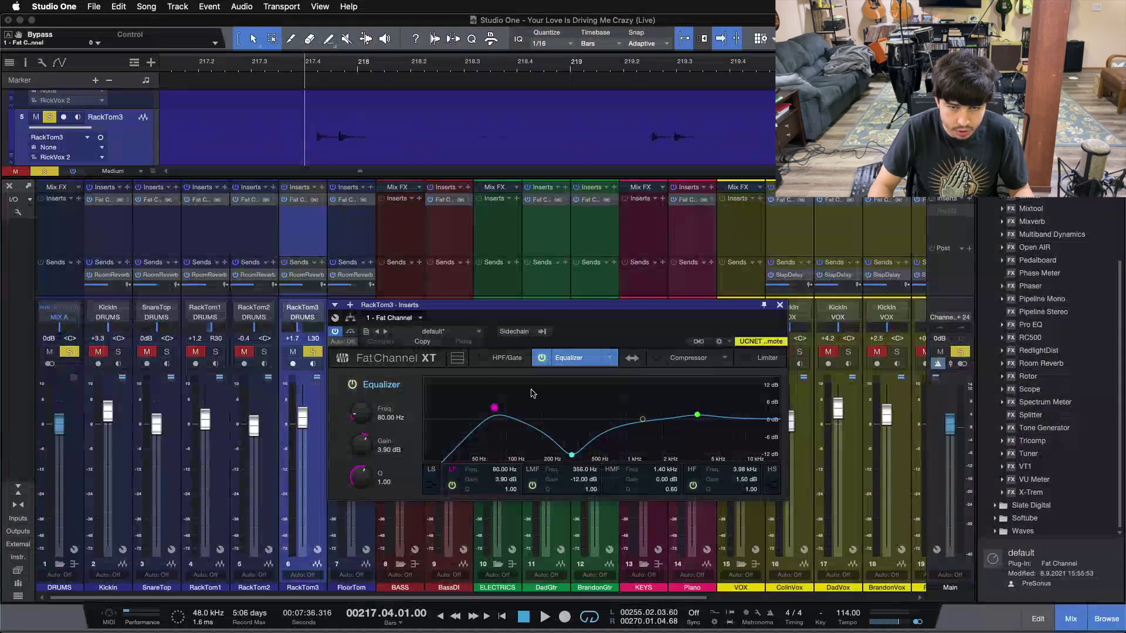
# Compare RackTom3's hits from 217.04.01 with the Fat Channel bypassed and active, and review the Equalizer's HMF and HF bands.
pyautogui.click(354, 336)
pyautogui.press('space')
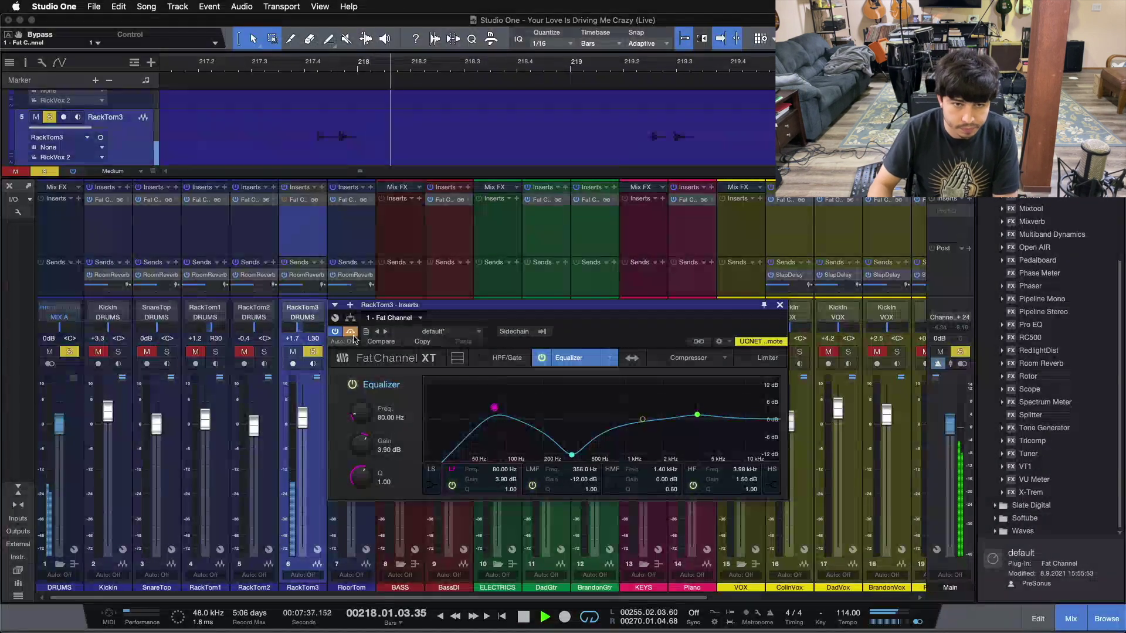
pyautogui.press('space')
pyautogui.press('space')
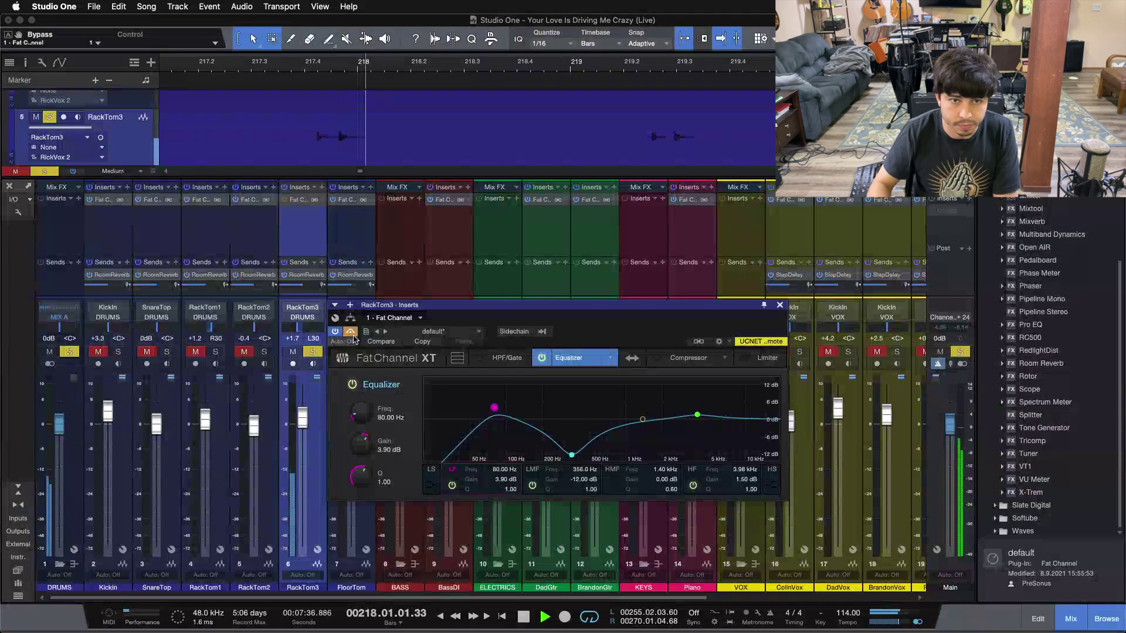
pyautogui.press('space')
pyautogui.click(352, 333)
pyautogui.press('space')
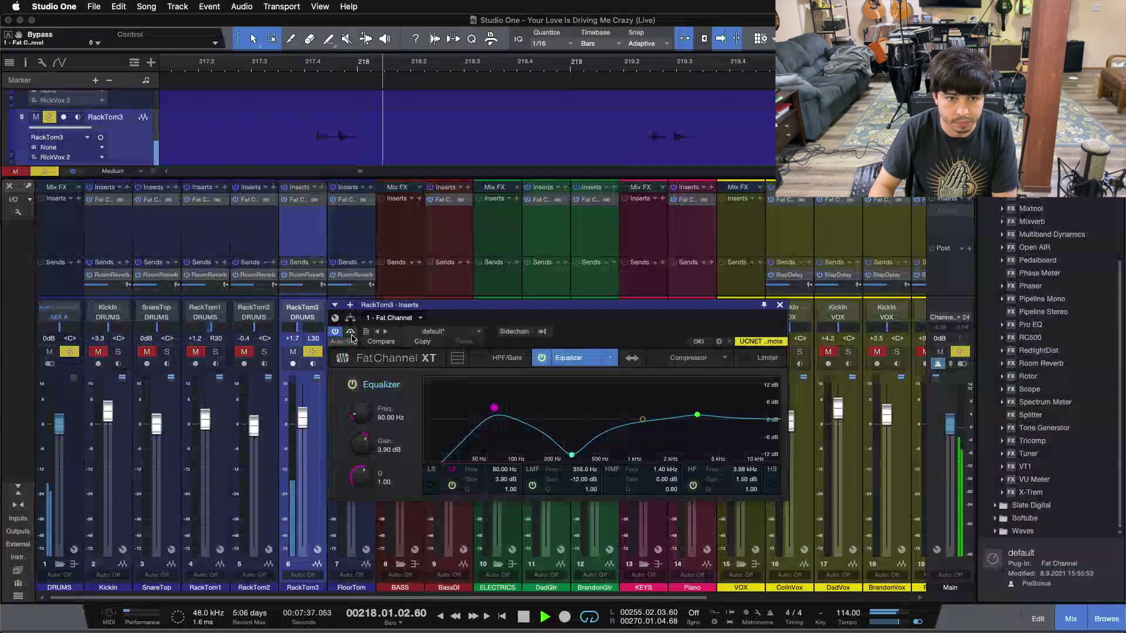
pyautogui.press('space')
pyautogui.click(351, 333)
pyautogui.press('space')
pyautogui.press('space')
pyautogui.press('space')
pyautogui.click(351, 333)
pyautogui.press('space')
pyautogui.press('space')
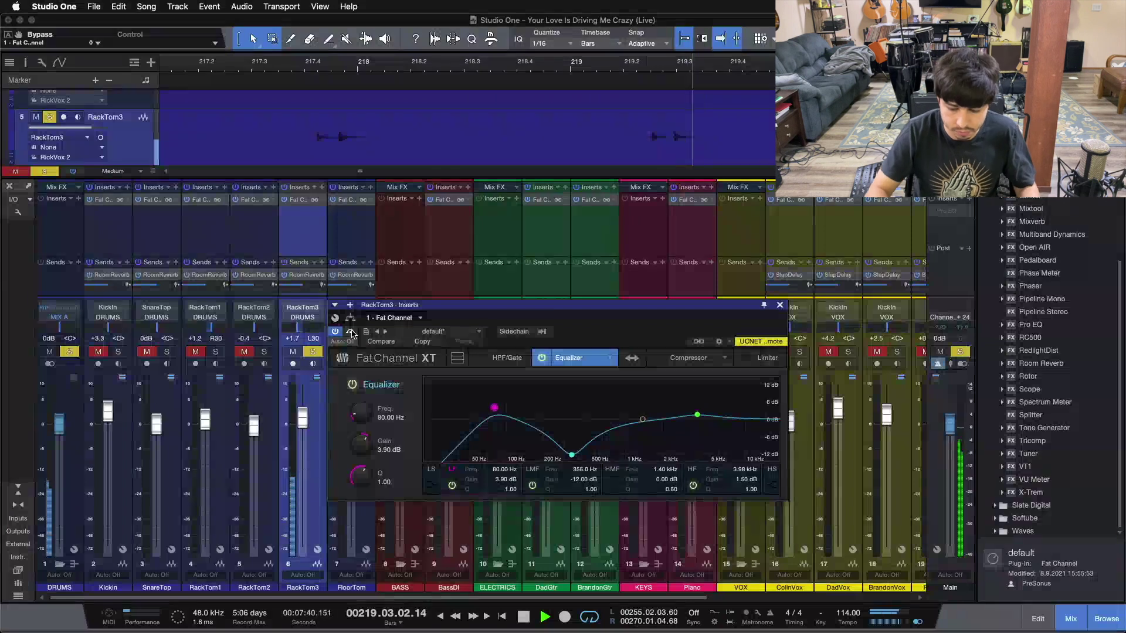
pyautogui.press('space')
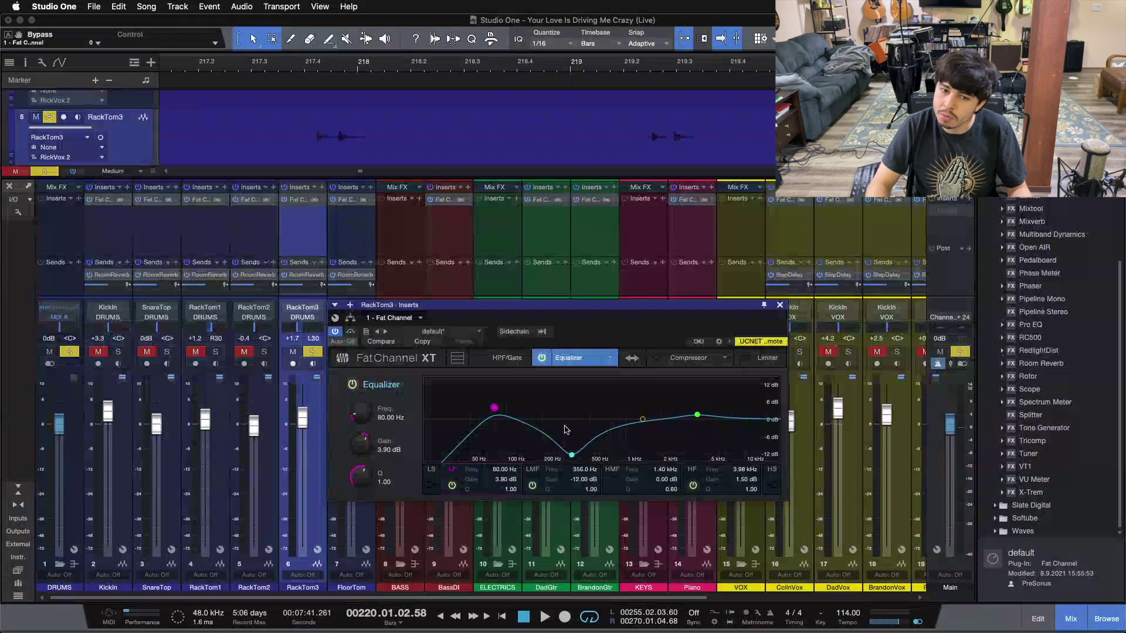
pyautogui.click(644, 421)
pyautogui.click(696, 415)
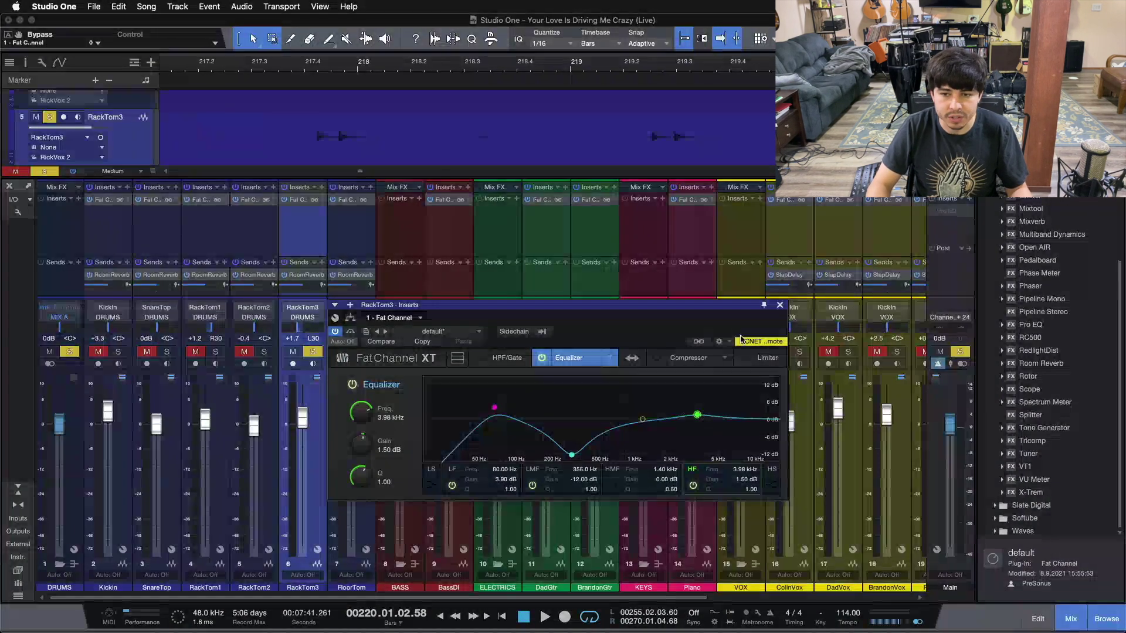
# Close RackTom3's Fat Channel, solo only FloorTom and open FloorTom's Fat Channel.
pyautogui.click(780, 305)
pyautogui.click(312, 352)
pyautogui.click(362, 352)
pyautogui.click(344, 250)
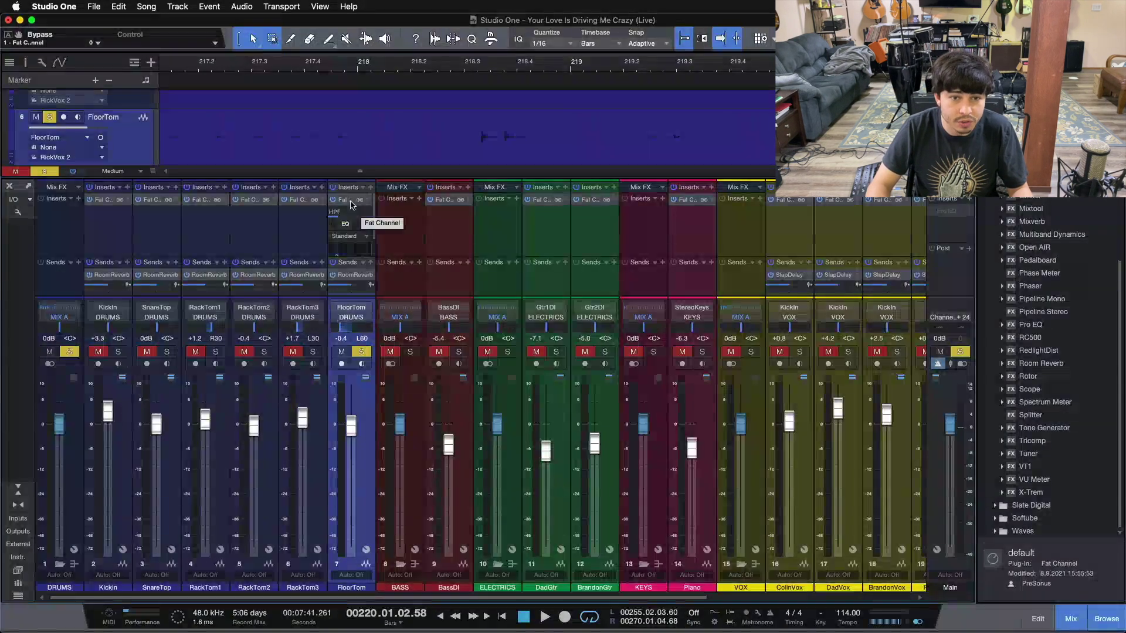
pyautogui.doubleClick(351, 203)
# Place the playback position at 220.03.04, just before the group of hits on the FloorTom track.
pyautogui.moveTo(531, 69); pyautogui.dragTo(470, 34)
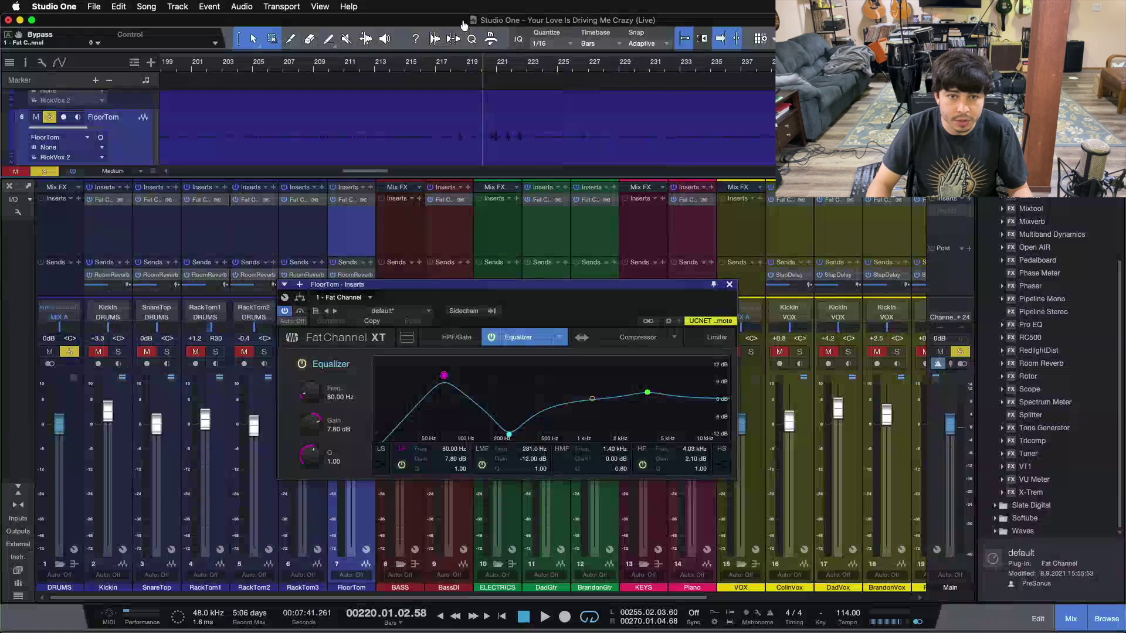
pyautogui.moveTo(497, 78); pyautogui.dragTo(494, 117)
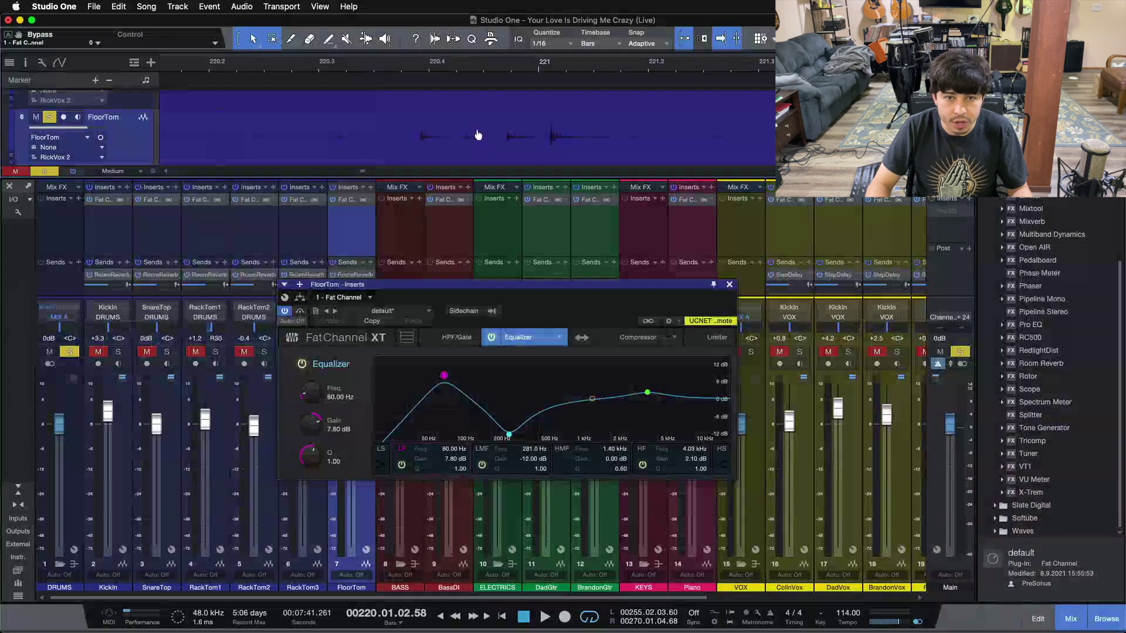
pyautogui.click(380, 69)
# Inspect FloorTom's high-pass filter and the Equalizer's HMF, LMF, LF and HF bands in the Fat Channel.
pyautogui.moveTo(411, 284); pyautogui.dragTo(595, 326)
pyautogui.click(640, 379)
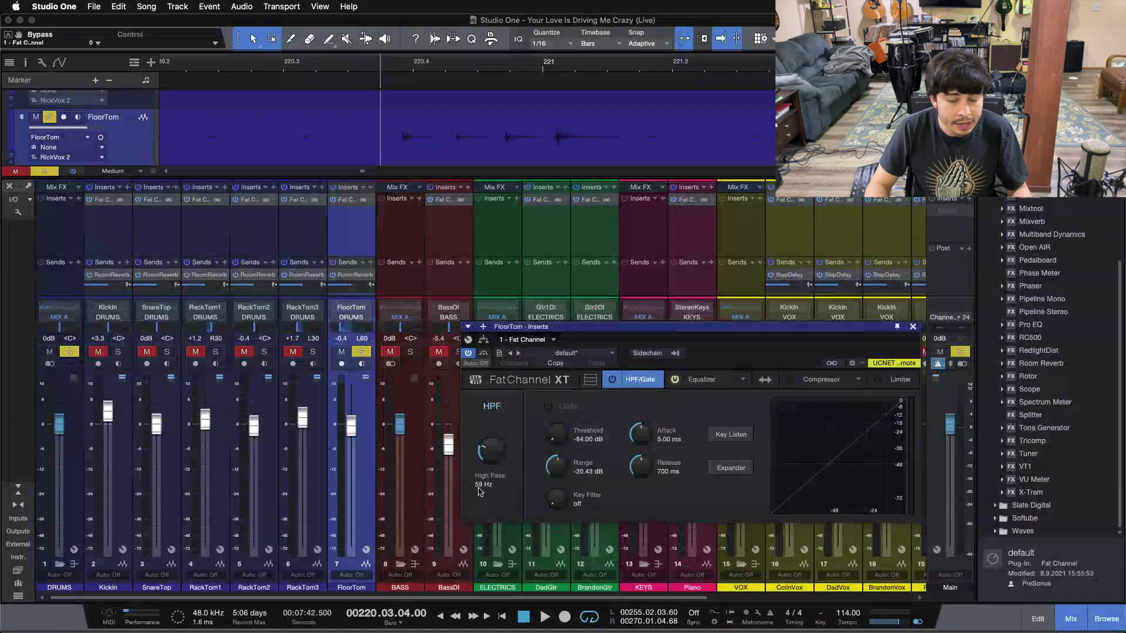
pyautogui.click(704, 380)
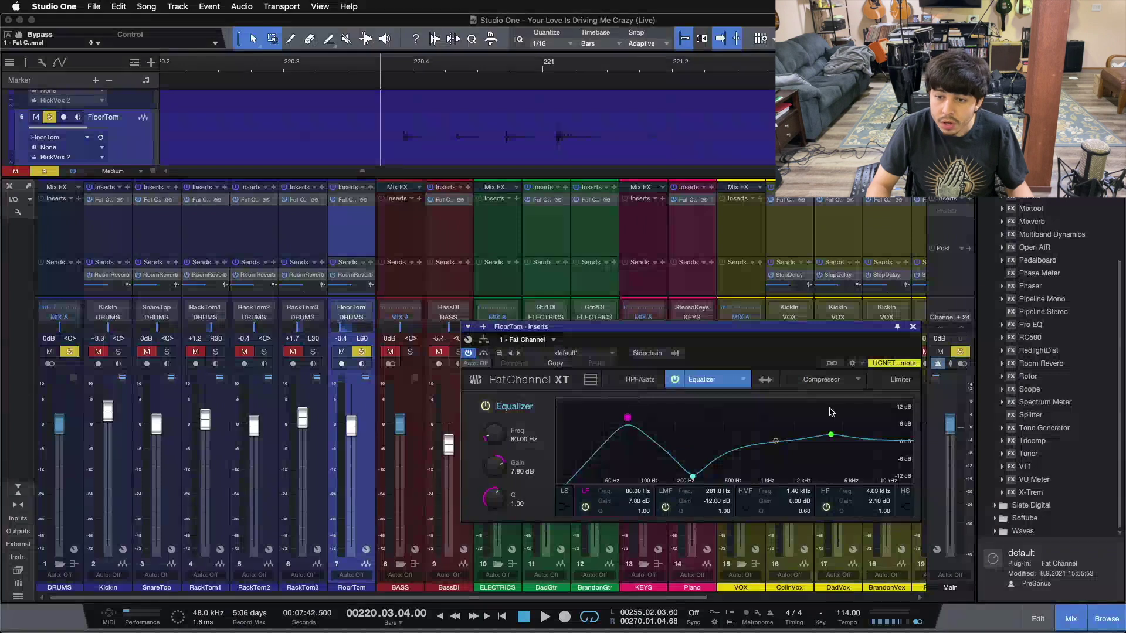
pyautogui.click(776, 441)
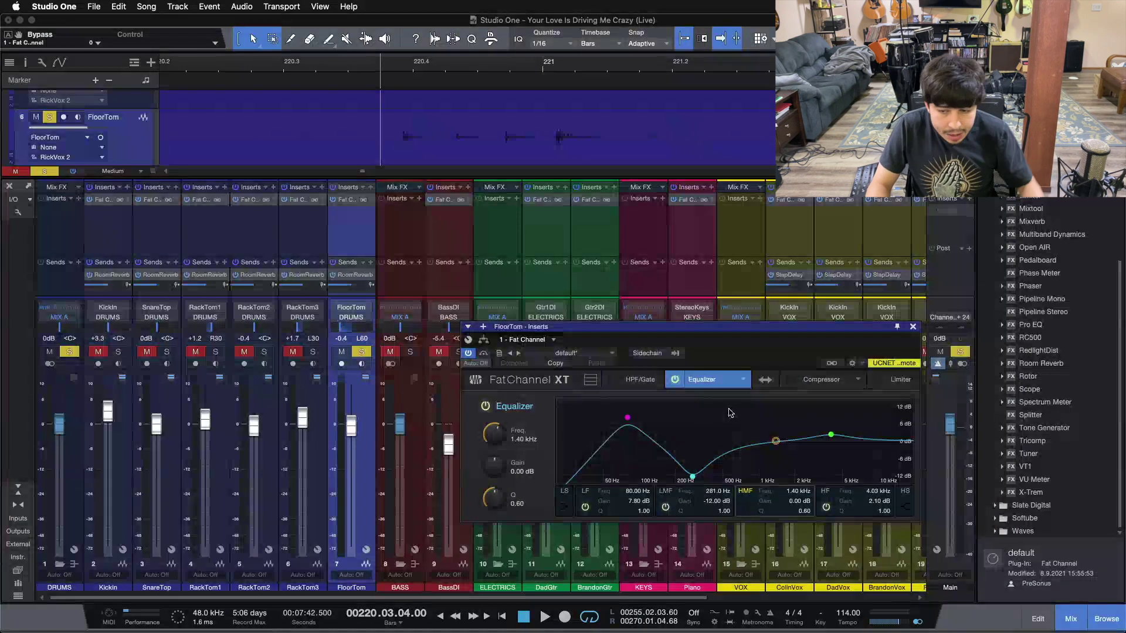
pyautogui.click(693, 477)
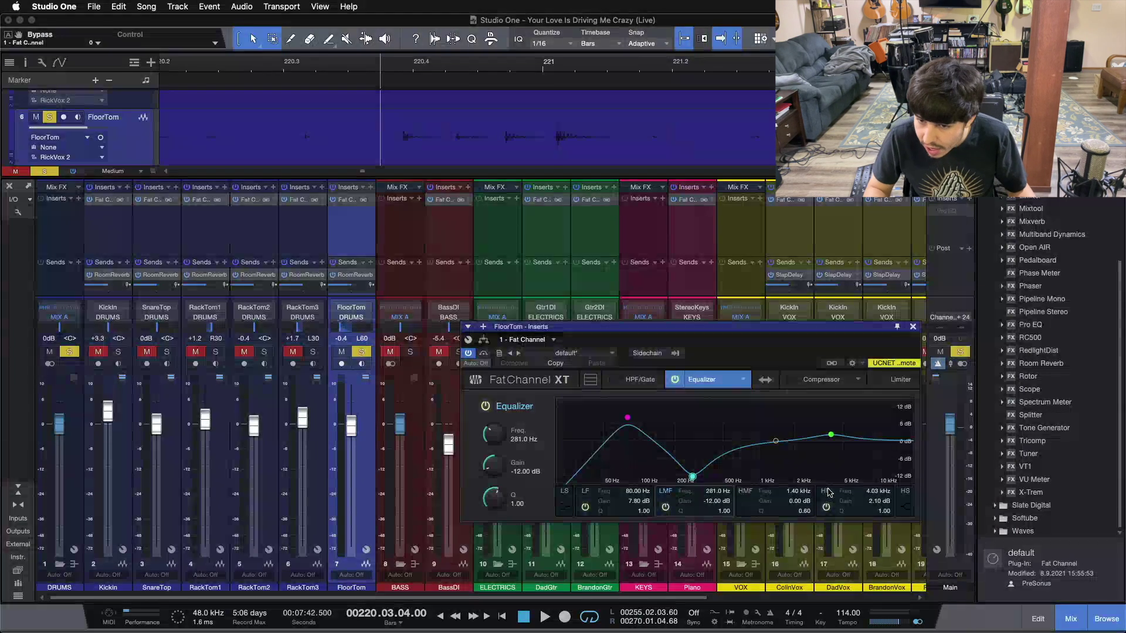
pyautogui.click(604, 506)
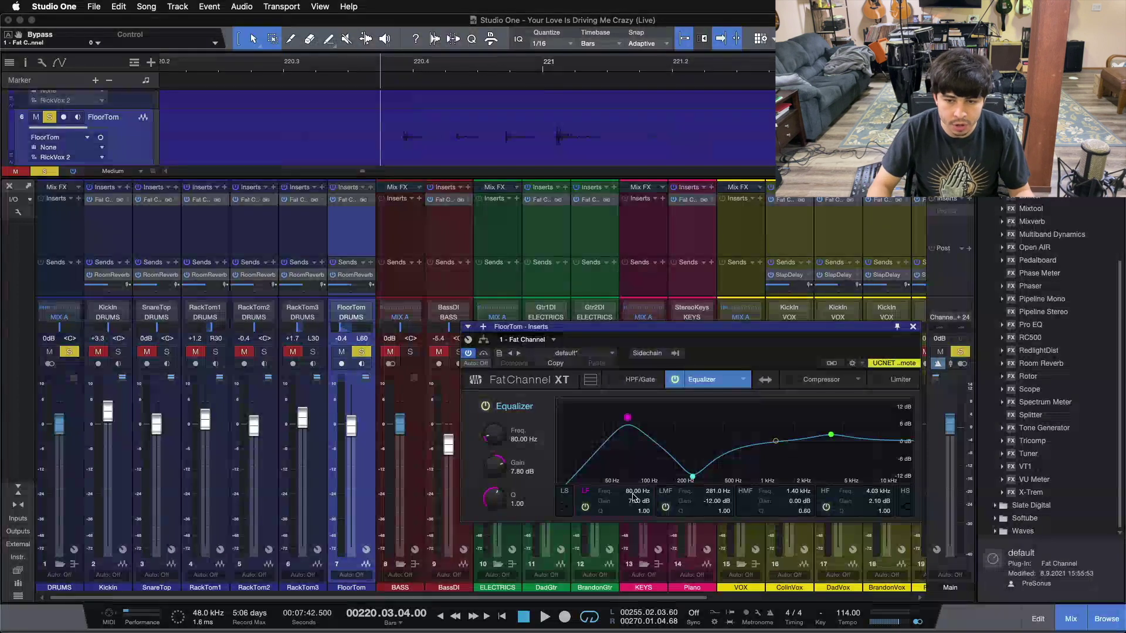
pyautogui.click(672, 497)
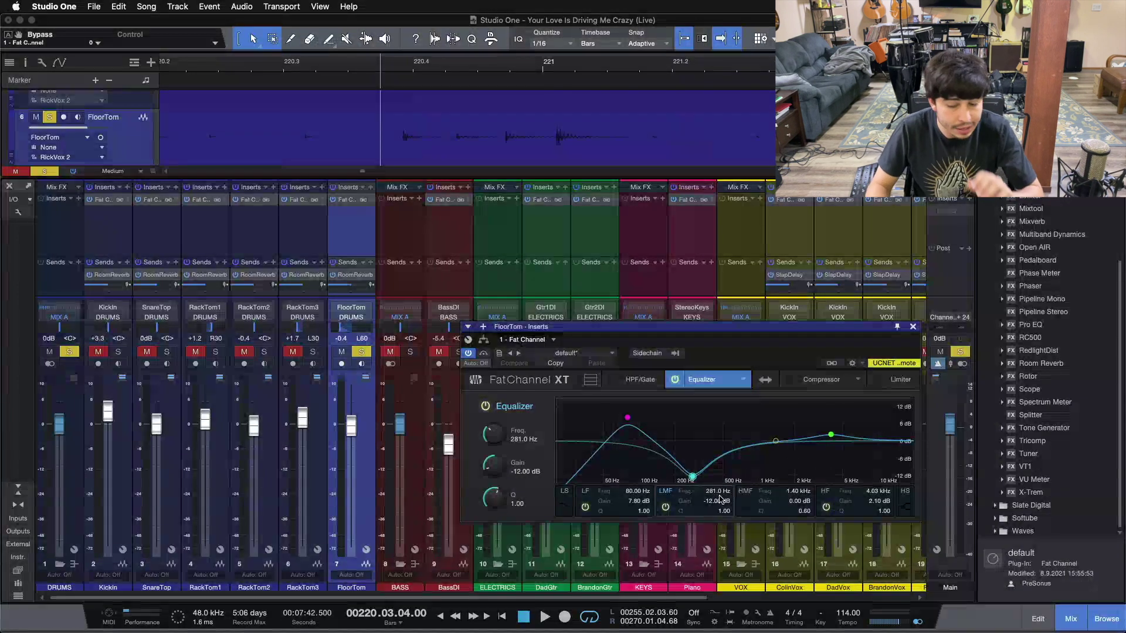
pyautogui.click(824, 492)
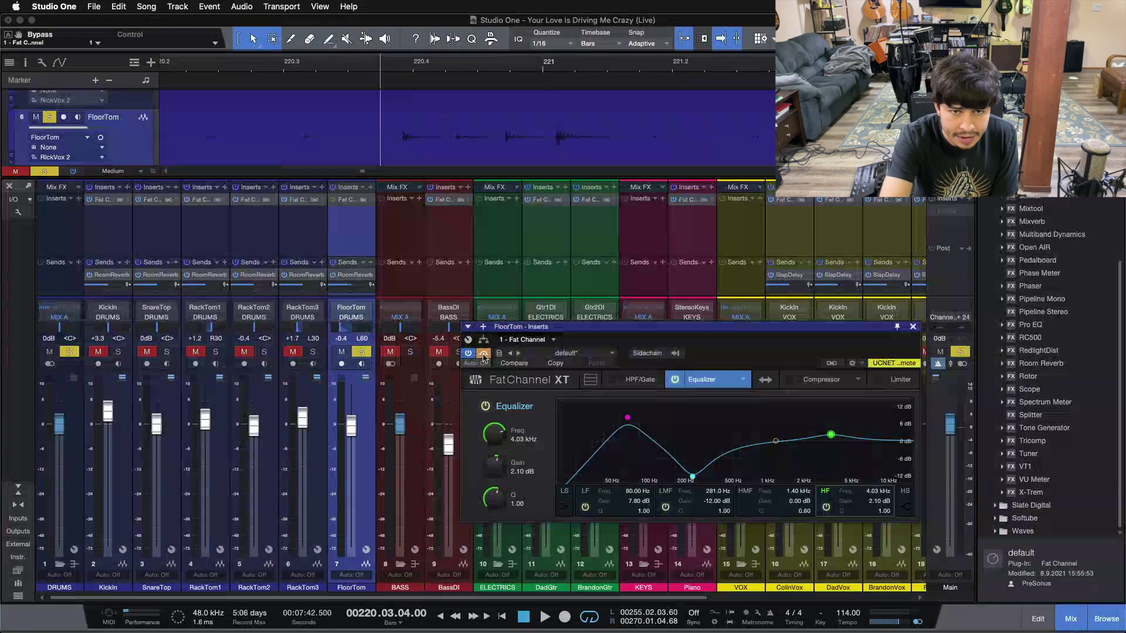
# Play FloorTom's hits from 220.03.04 repeatedly, comparing them with the Fat Channel bypassed and active.
pyautogui.press('space')
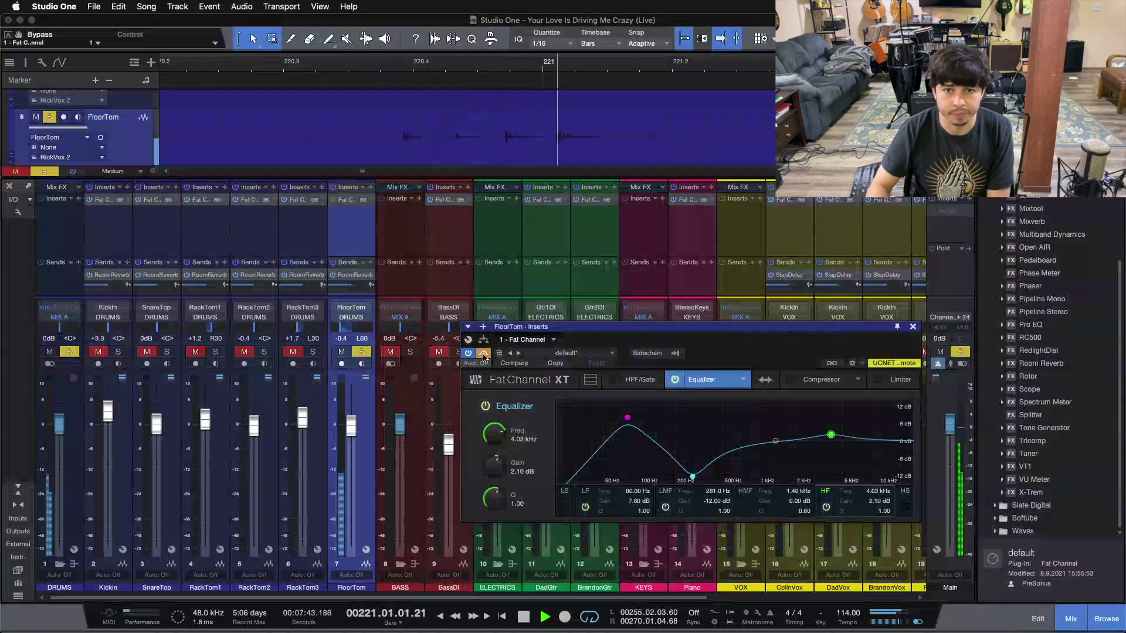
pyautogui.press('space')
pyautogui.press('space')
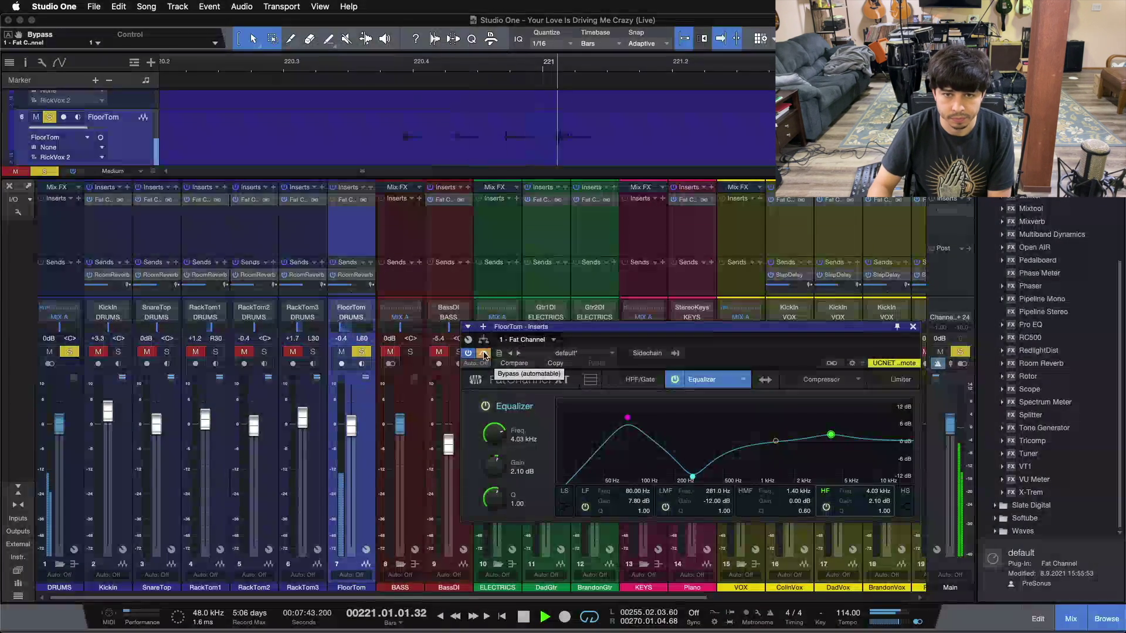
pyautogui.click(484, 355)
pyautogui.press('space')
pyautogui.press('space')
pyautogui.press('space')
pyautogui.press('space')
pyautogui.click(484, 354)
pyautogui.press('space')
pyautogui.press('space')
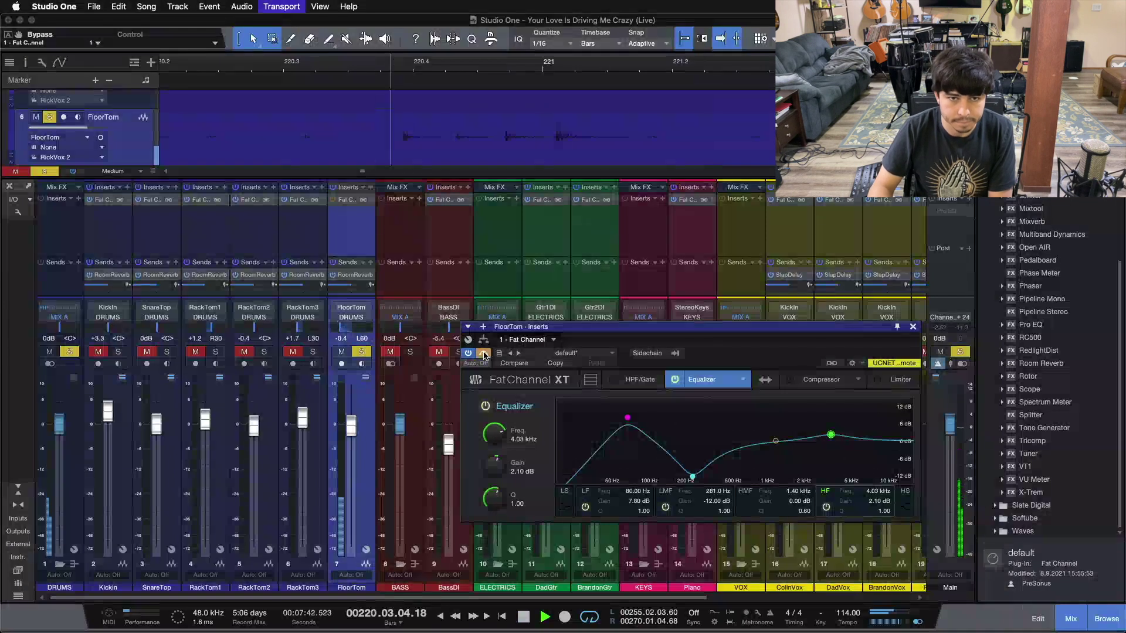
pyautogui.press('space')
pyautogui.press('space')
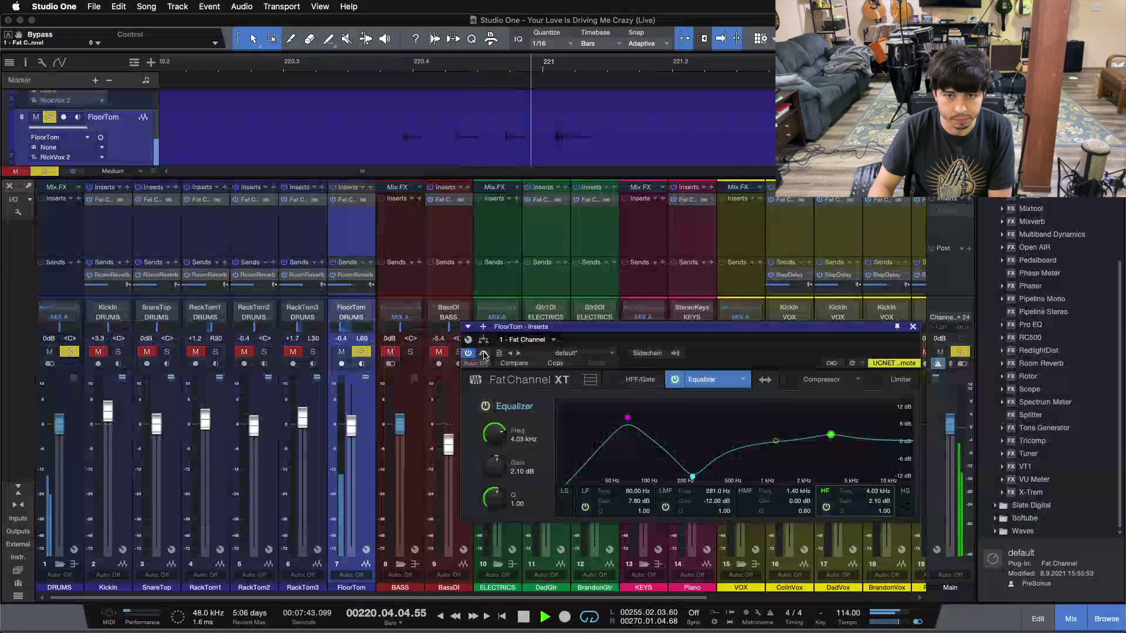
pyautogui.click(483, 355)
pyautogui.press('space')
pyautogui.press('space')
pyautogui.click(484, 355)
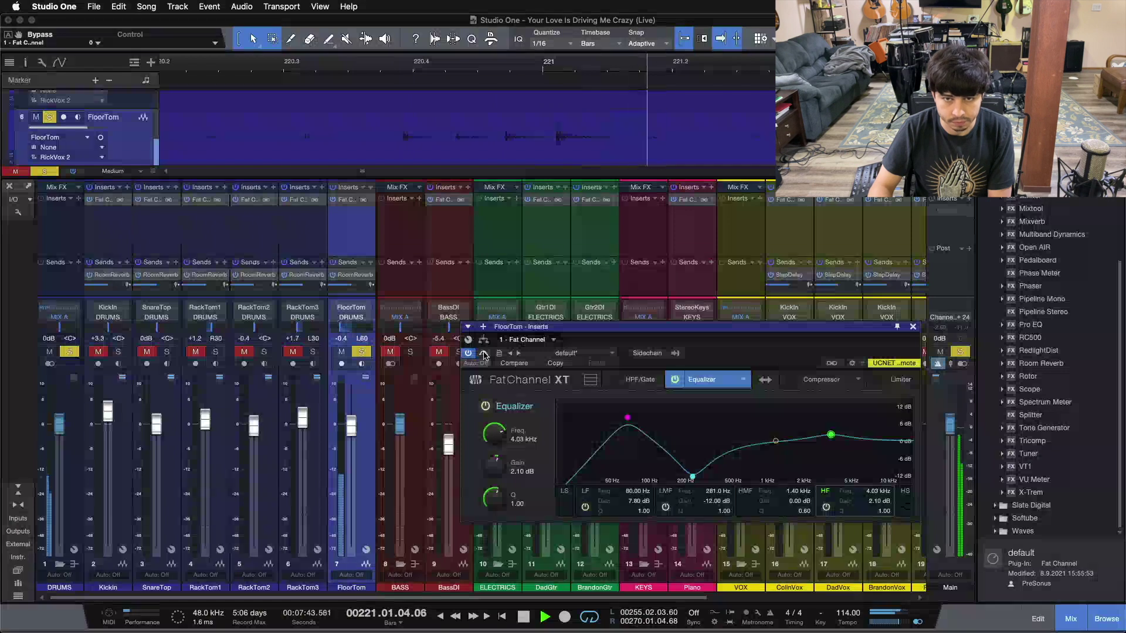
pyautogui.press('space')
pyautogui.press('space')
pyautogui.click(484, 355)
pyautogui.press('space')
pyautogui.press('space')
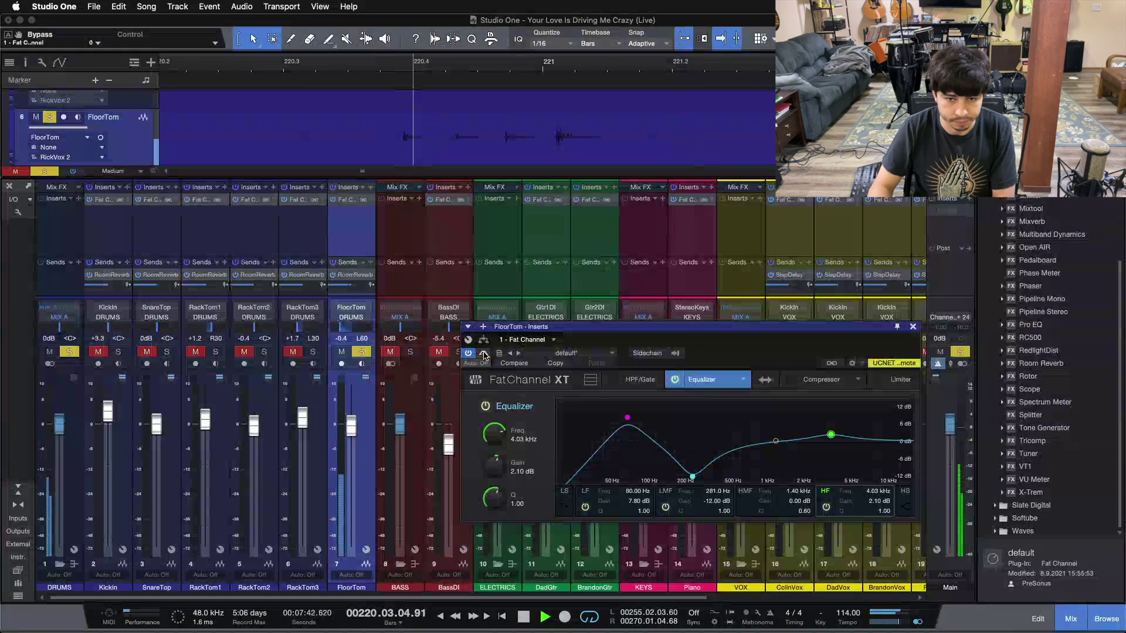
pyautogui.press('space')
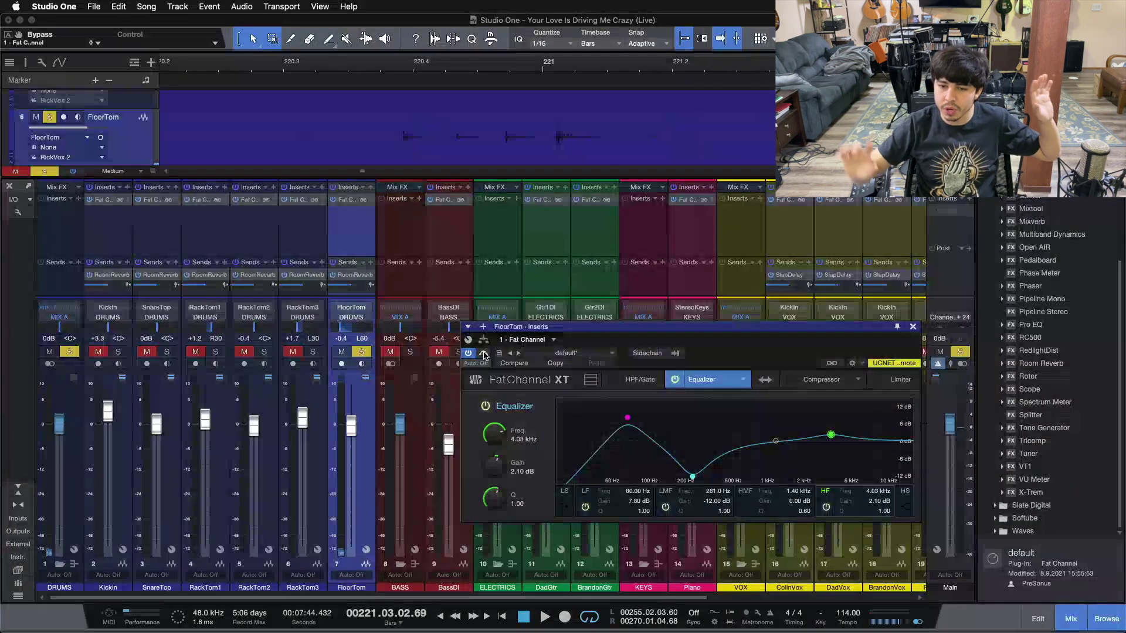
# Review the LF and HF bands of FloorTom's Equalizer and close its Fat Channel.
pyautogui.click(629, 478)
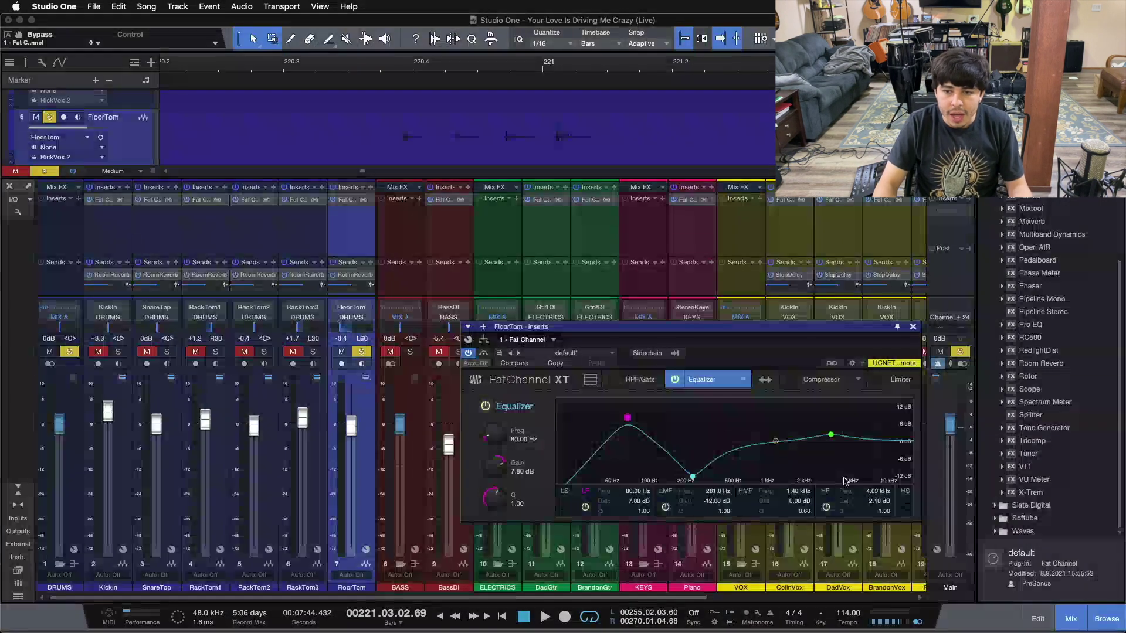
pyautogui.click(823, 487)
pyautogui.click(912, 327)
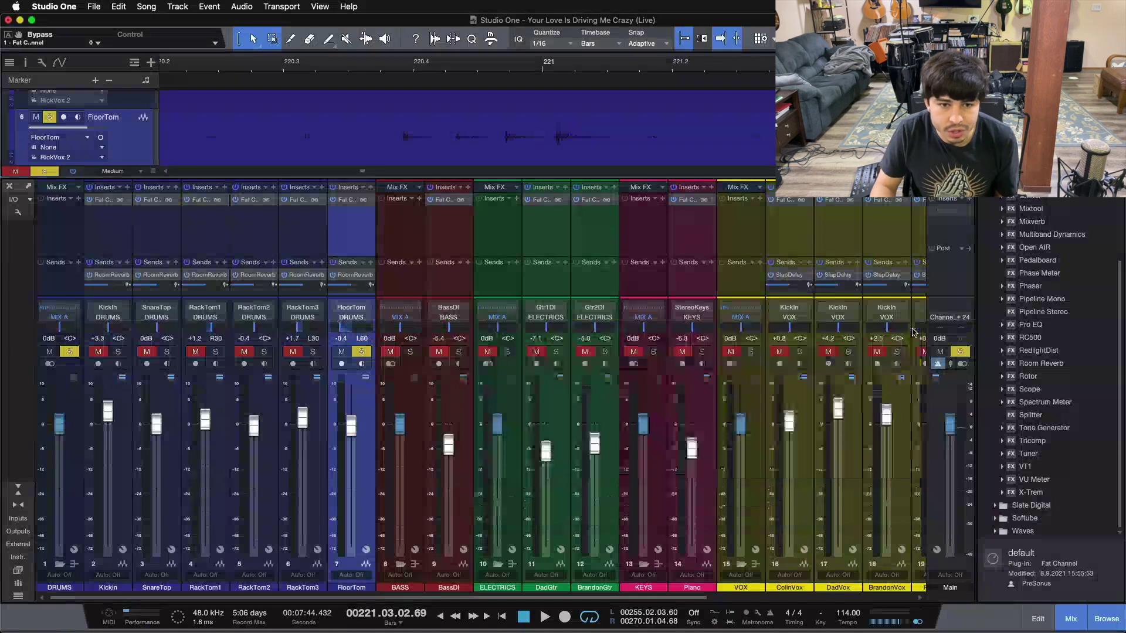
# Clear FloorTom's individual solo and solo all six drum channels from KickIn to FloorTom together.
pyautogui.press('s')
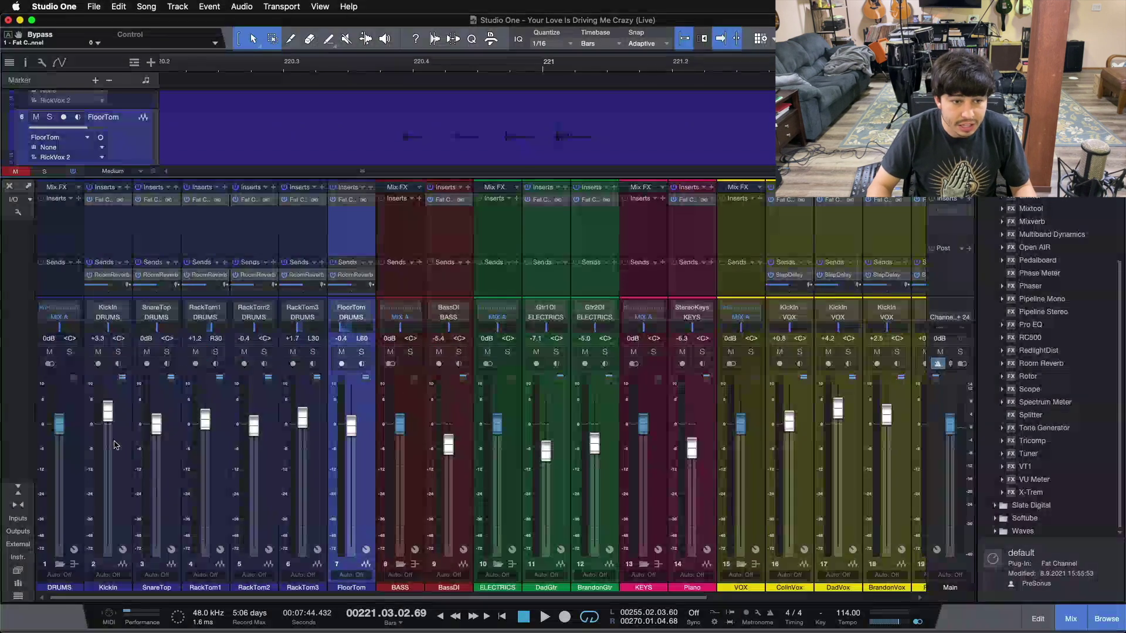
pyautogui.keyDown('shift'); pyautogui.click(125, 383); pyautogui.keyUp('shift')
pyautogui.click(120, 351)
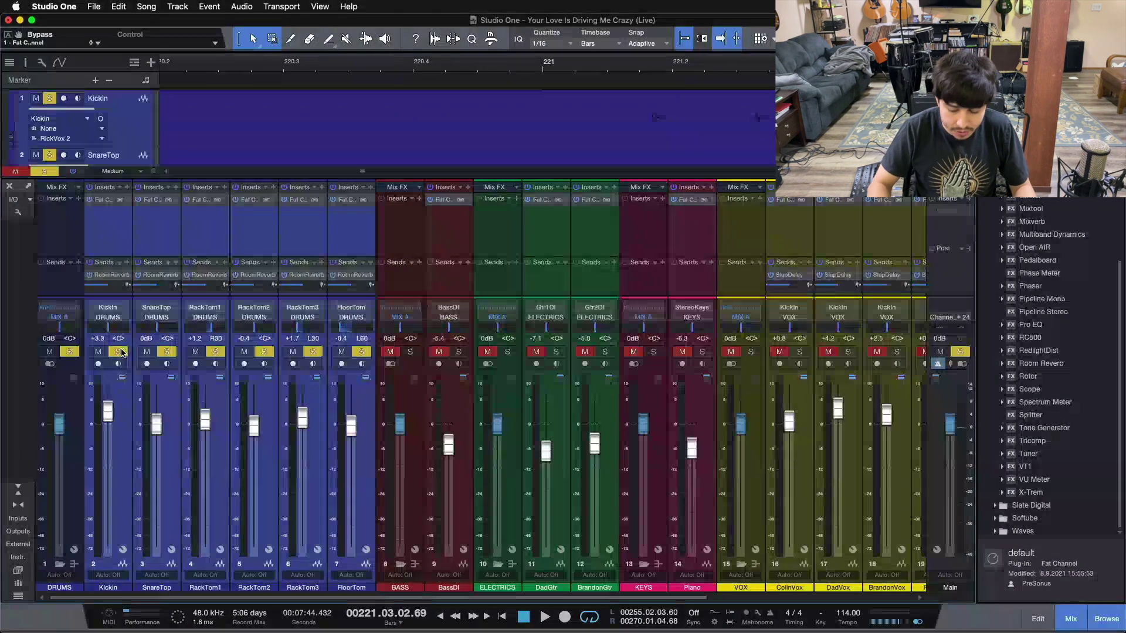
# Play the soloed drum channels within bars 255 to 270 and toggle their Fat Channel inserts to compare the sound.
pyautogui.moveTo(533, 63); pyautogui.dragTo(272, 21)
pyautogui.press('space')
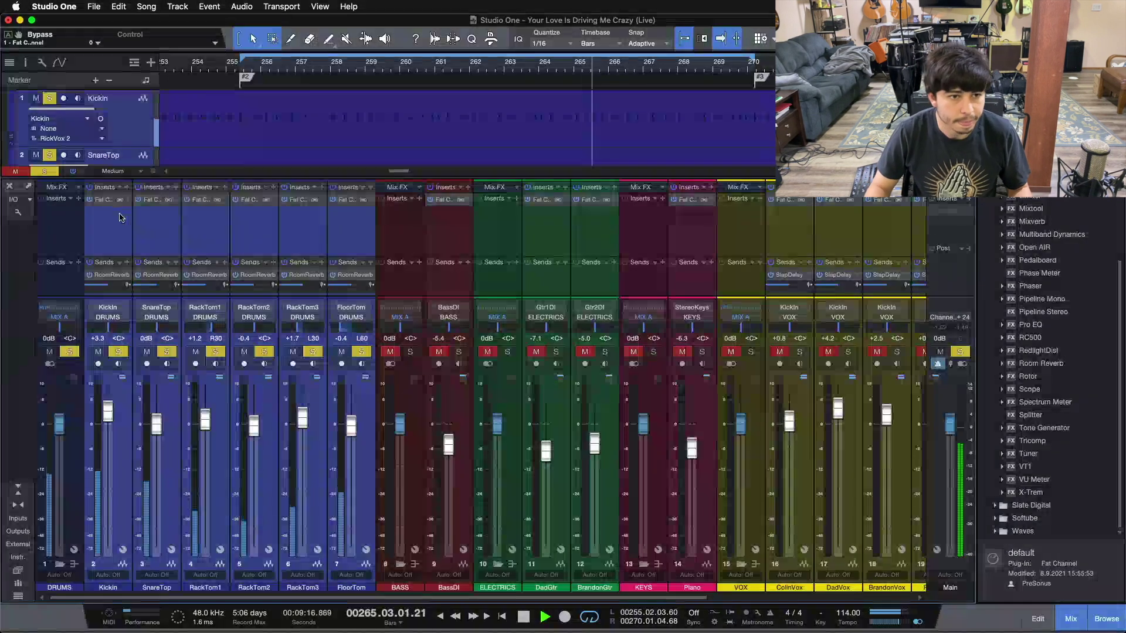
pyautogui.click(90, 202)
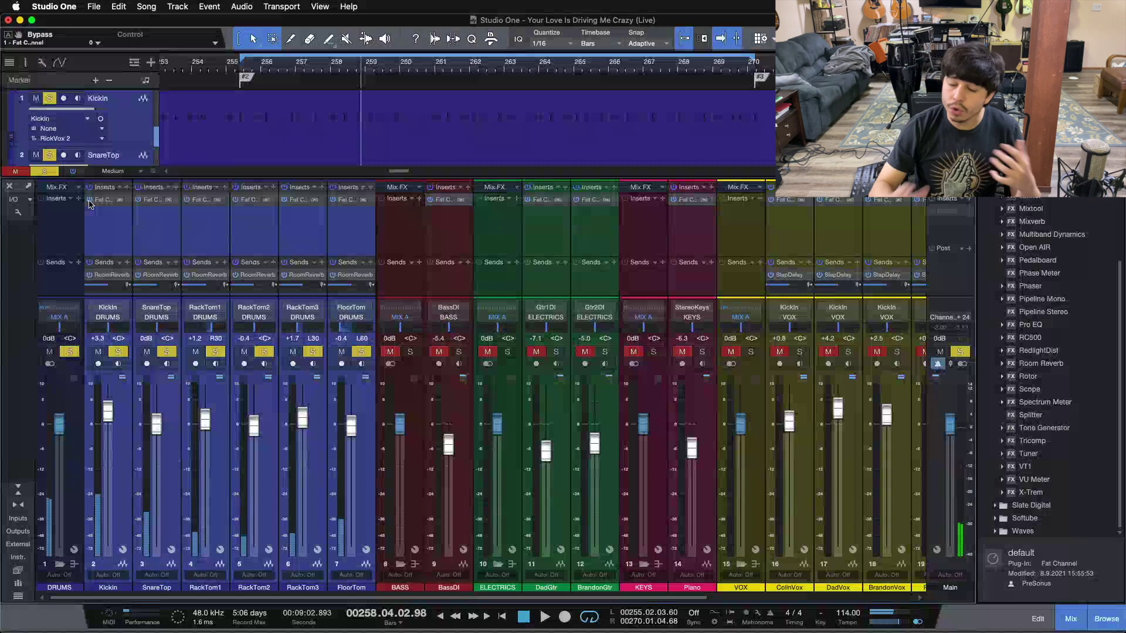
# Review the KickIn, SnareTop and FloorTom channels in the mixer by selecting them one after another.
pyautogui.click(107, 236)
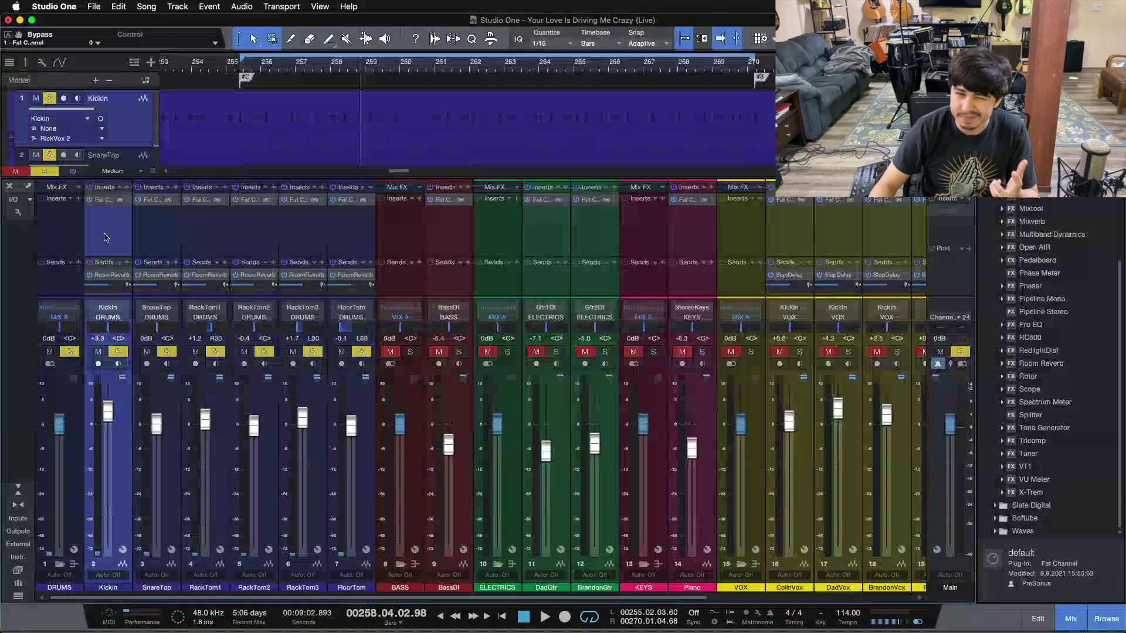
pyautogui.click(146, 232)
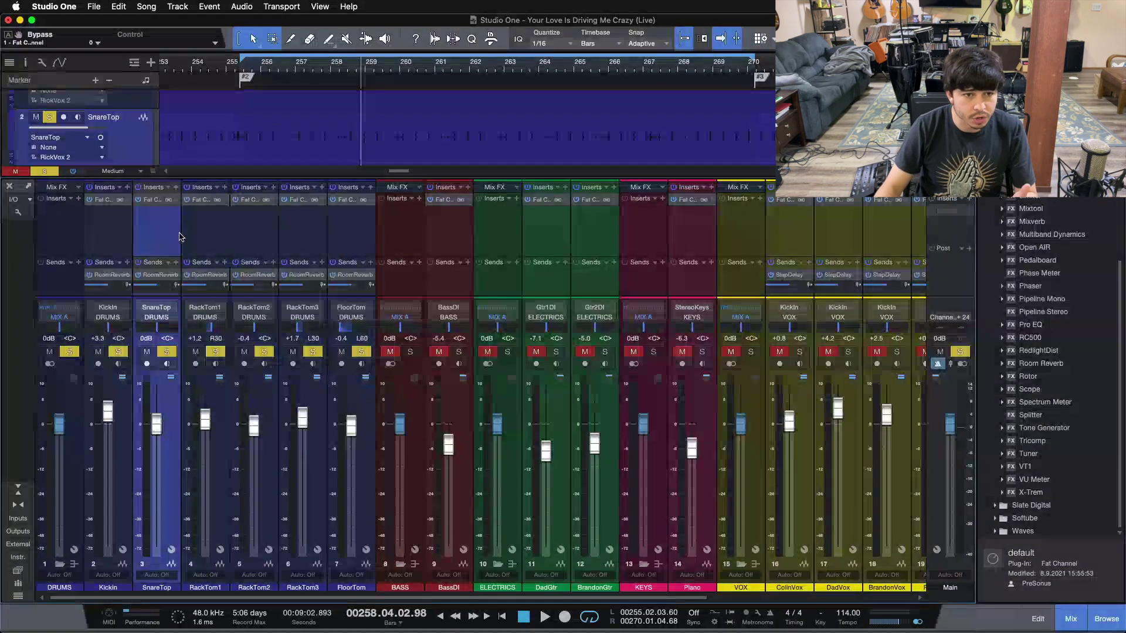
pyautogui.click(360, 230)
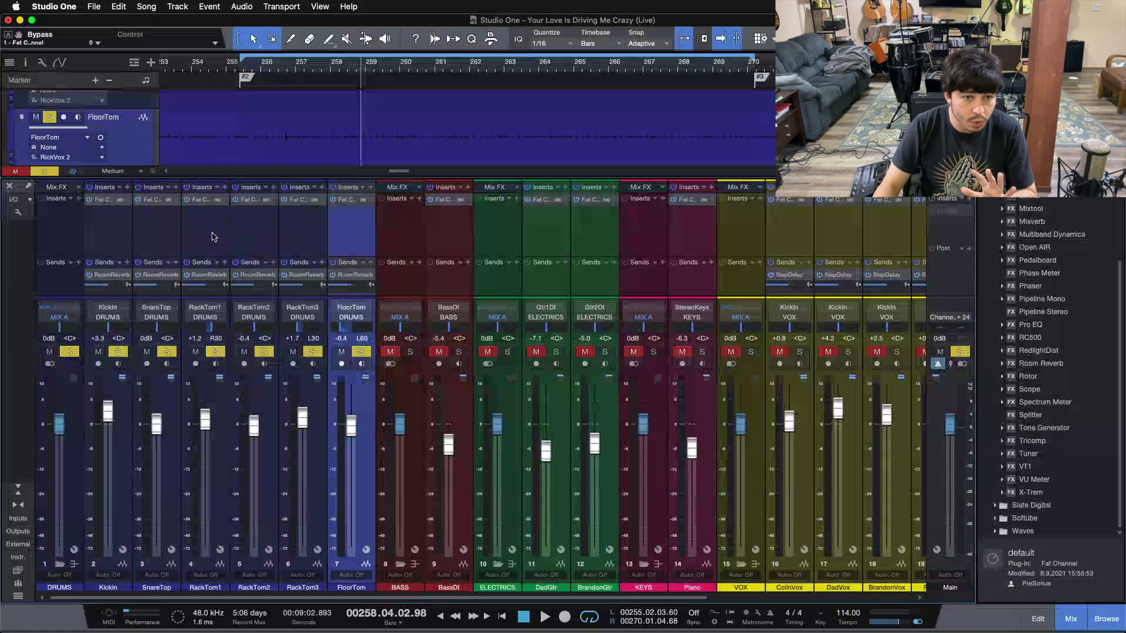
pyautogui.click(165, 230)
pyautogui.click(106, 225)
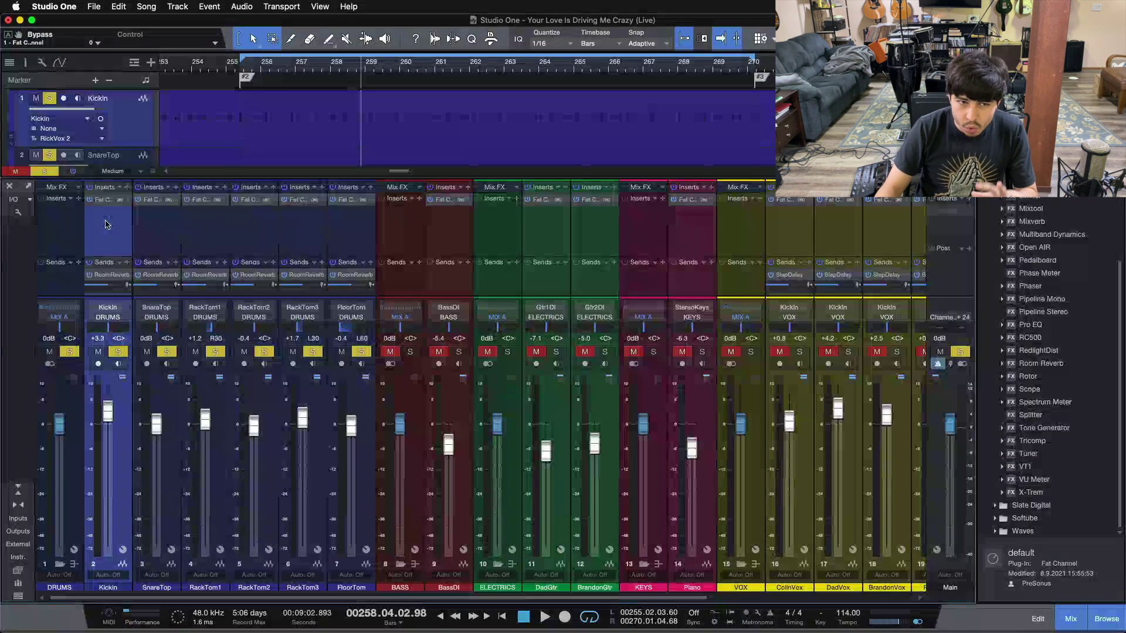
pyautogui.click(169, 238)
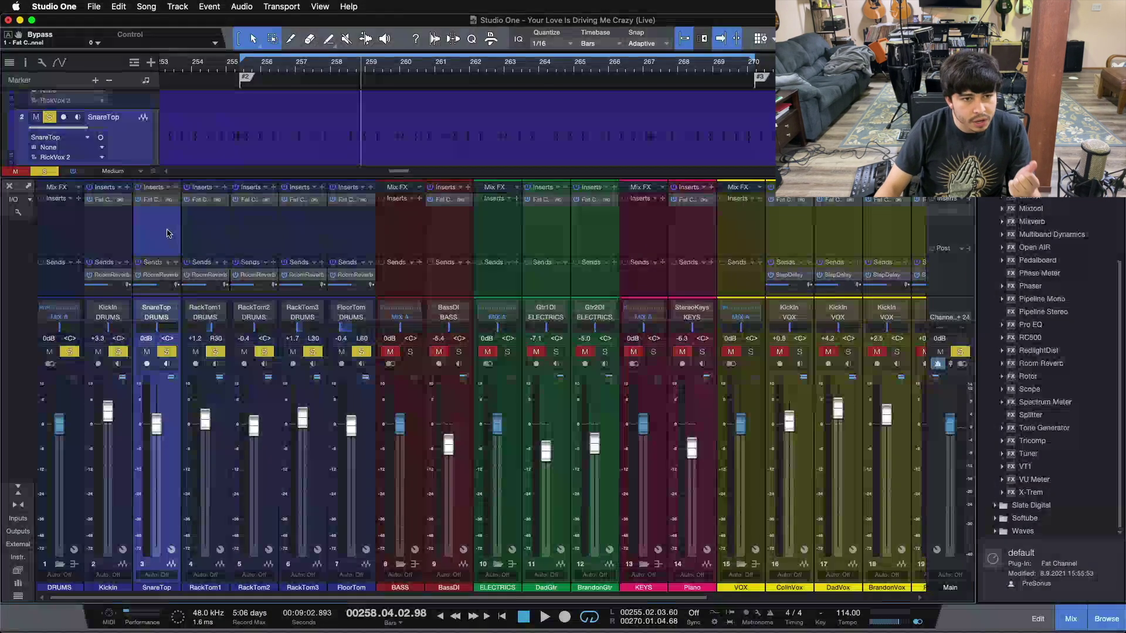
pyautogui.click(100, 224)
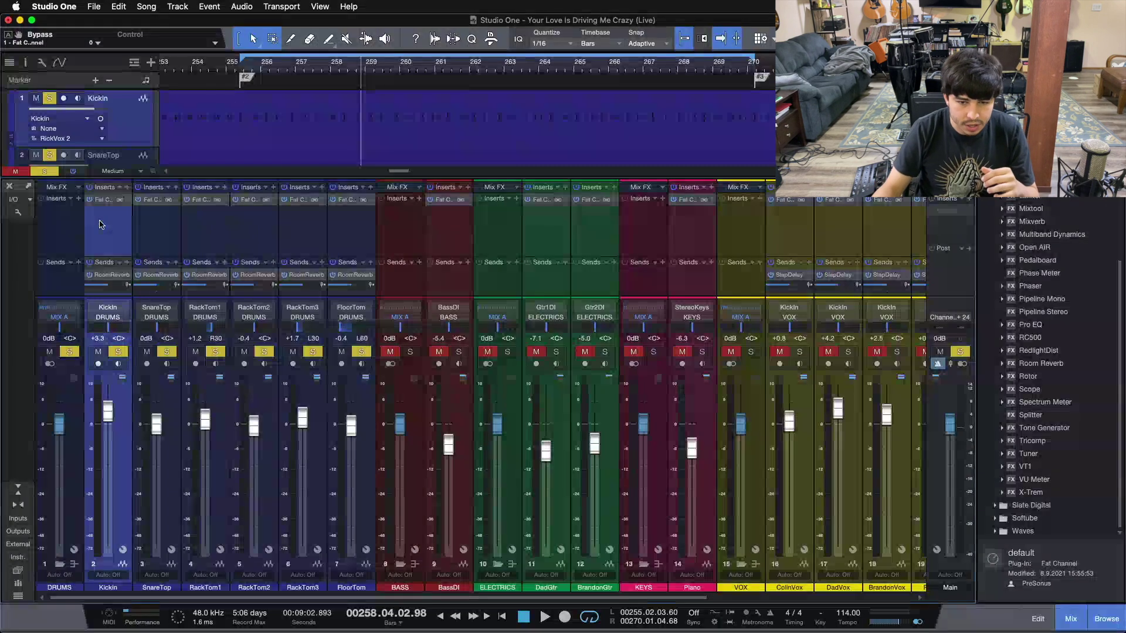
pyautogui.click(354, 233)
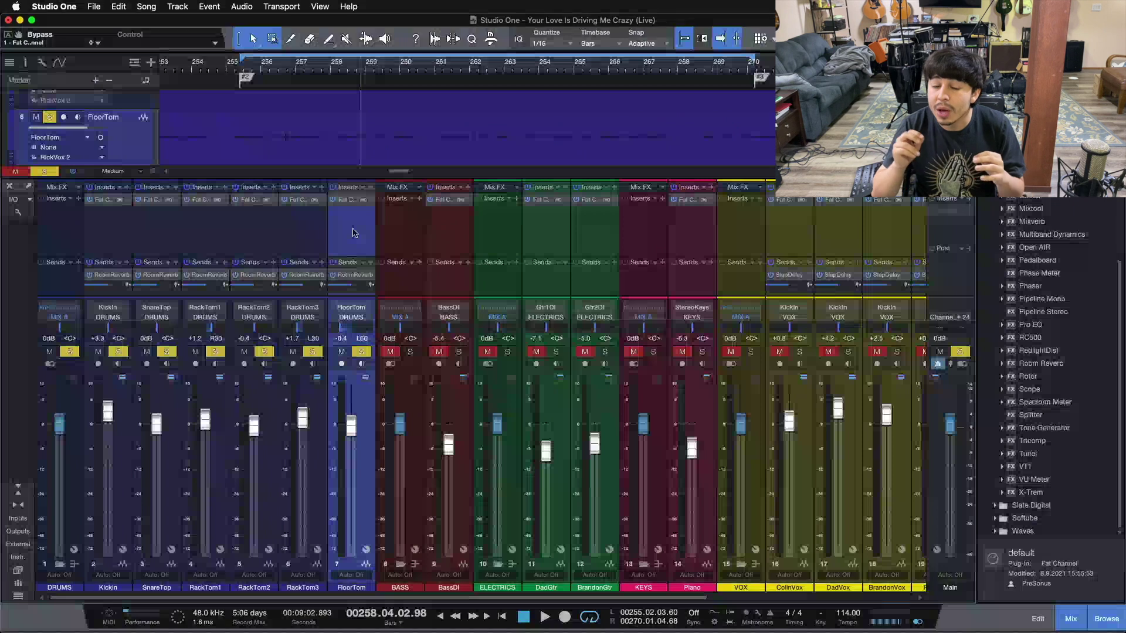